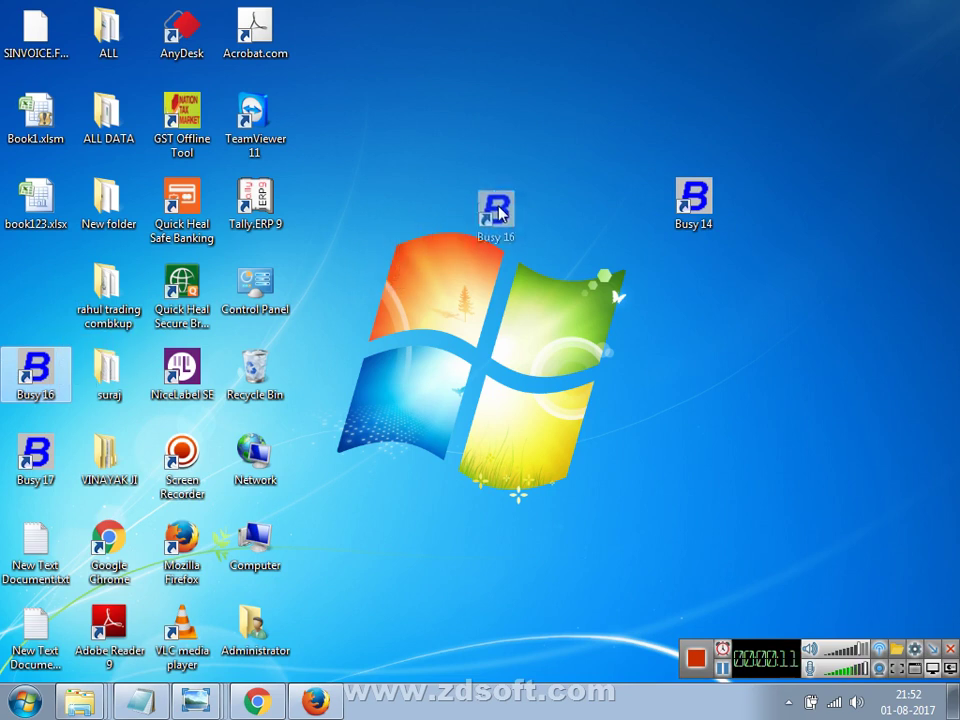
Move the Busy 17 shortcut beside Busy 16 and refresh the desktop.
left_click_drag(40, 455, 650, 368)
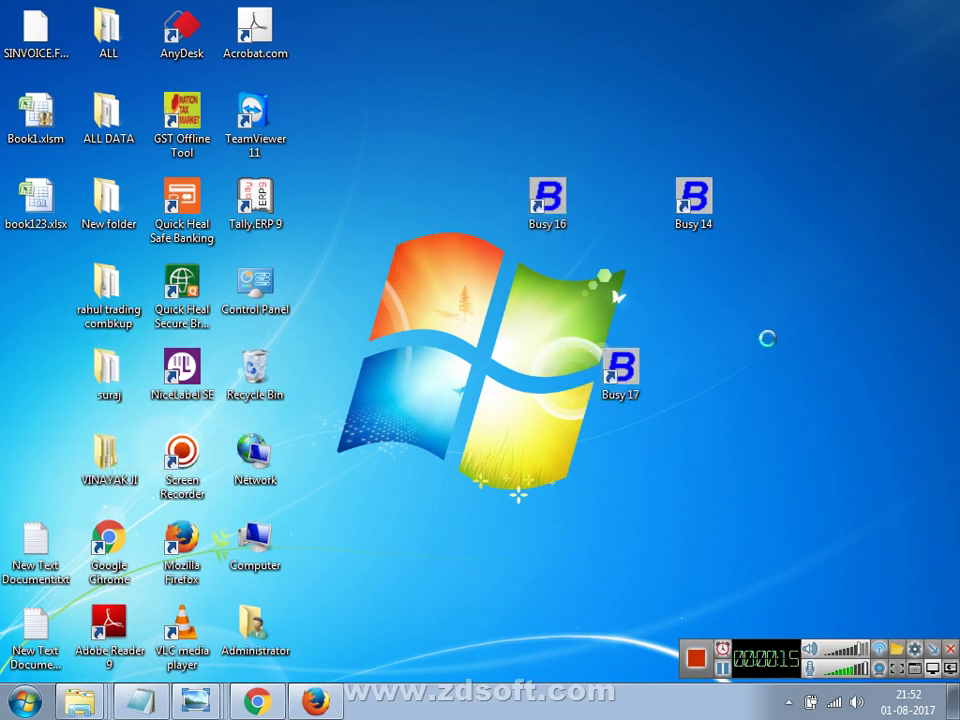
right_click(788, 376)
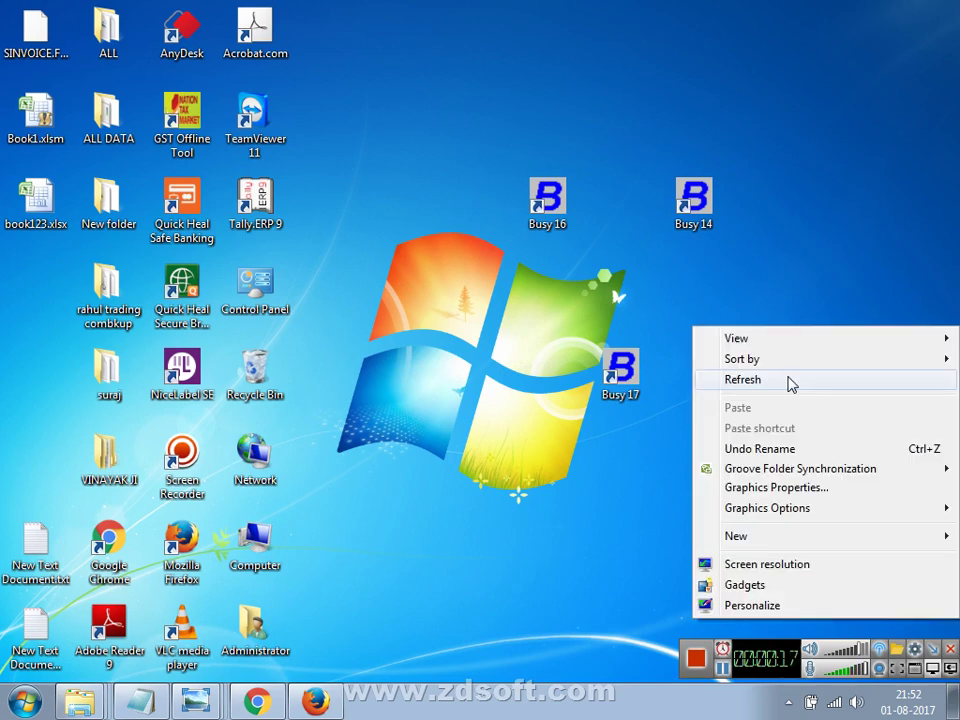
left_click(790, 381)
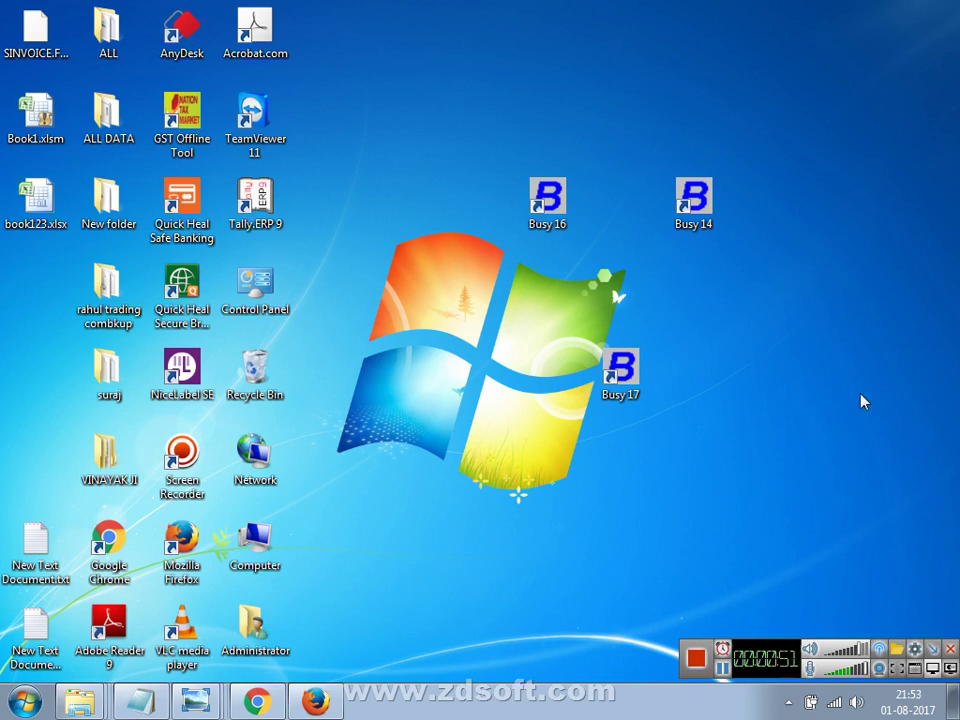
left_click(943, 651)
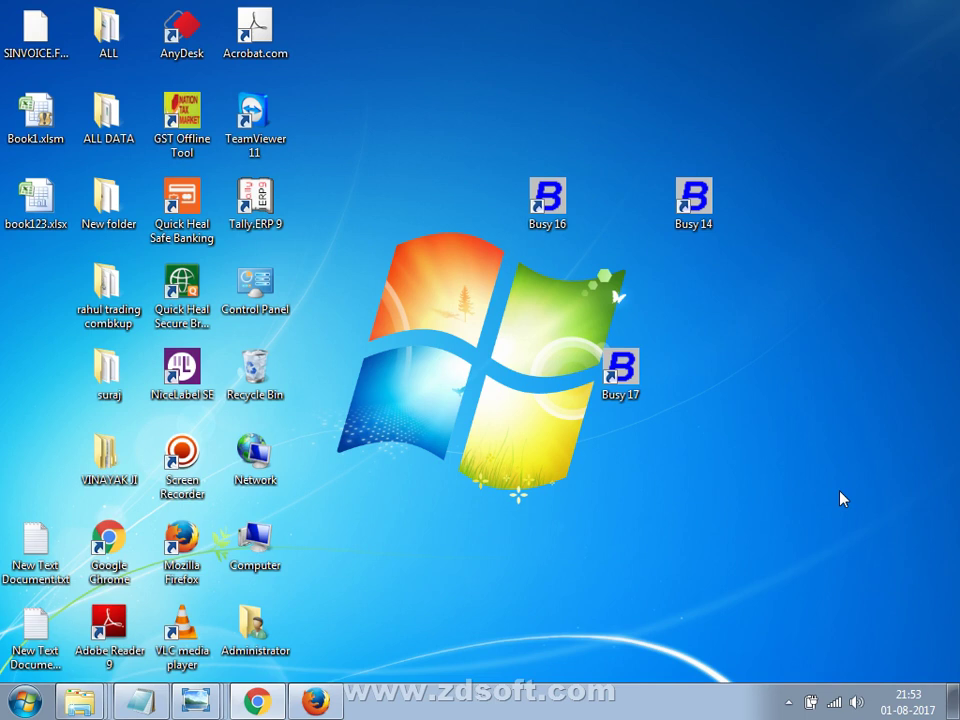
Switch through the open photo windows to Scan_20170425_145817_023.jpg.
key("alt+Tab")
key("alt+Tab")
key("alt+Tab")
key("alt+Tab")
key("alt+Tab")
key("alt+Tab")
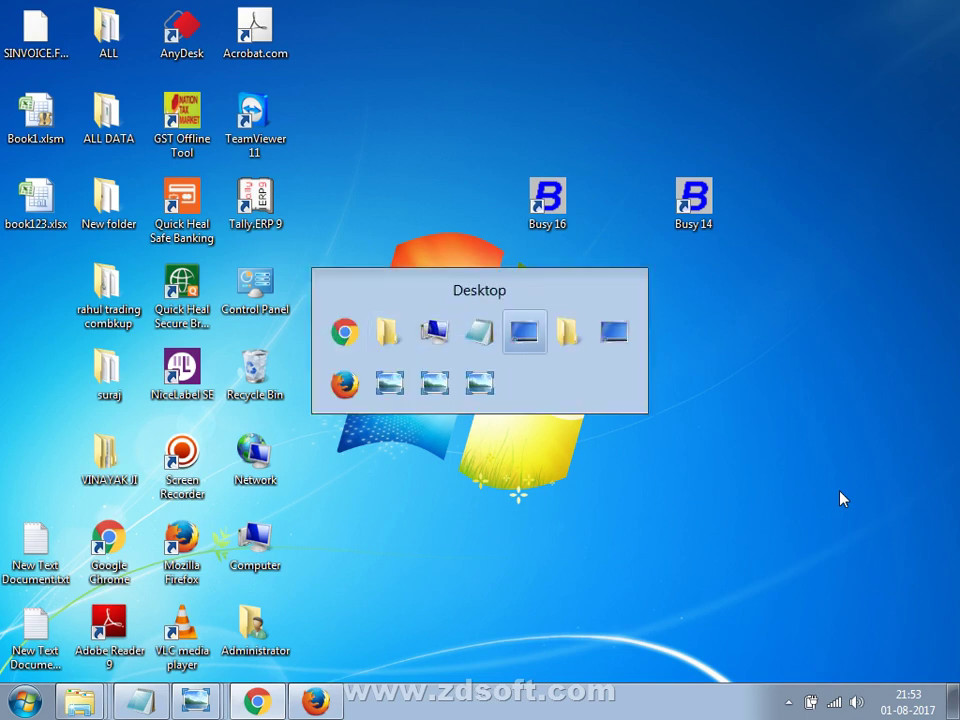
key("alt+Tab")
key("alt+Tab")
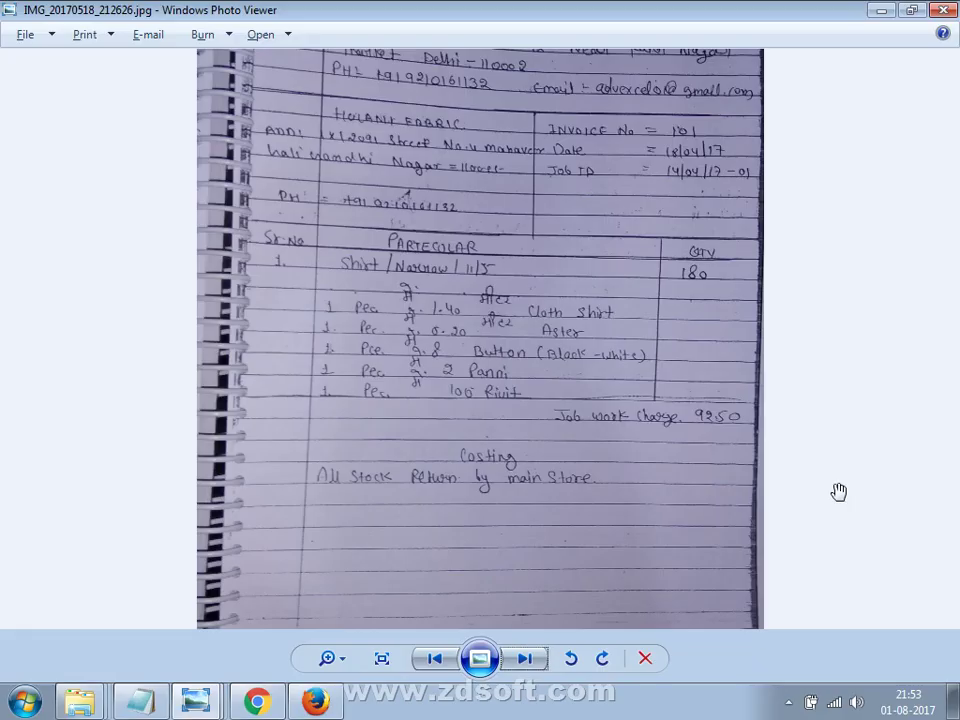
mouse_move(196, 700)
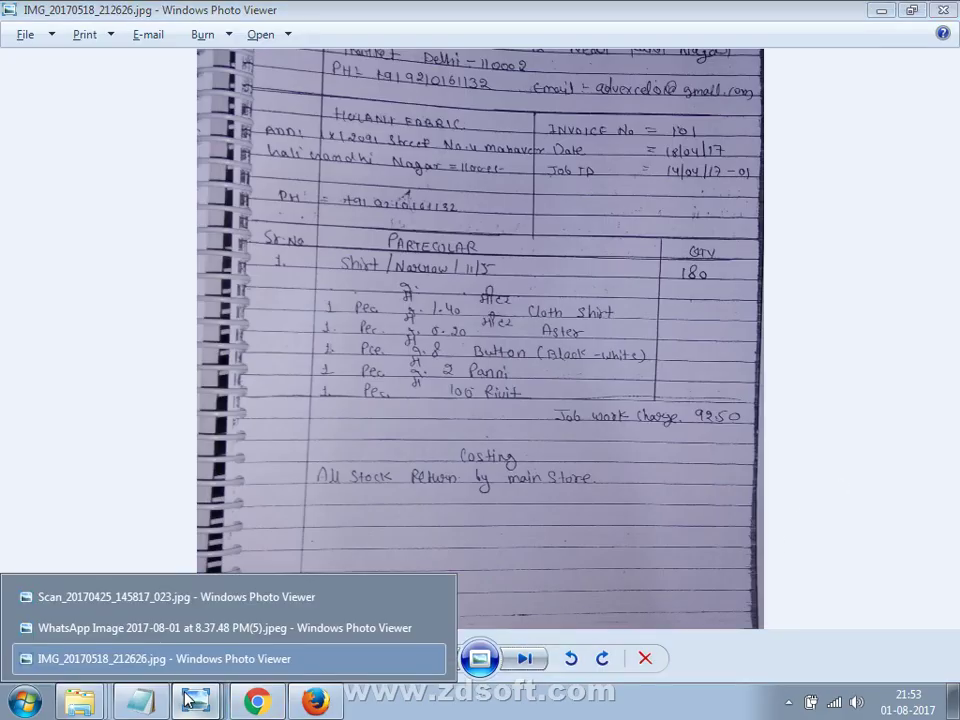
left_click(211, 622)
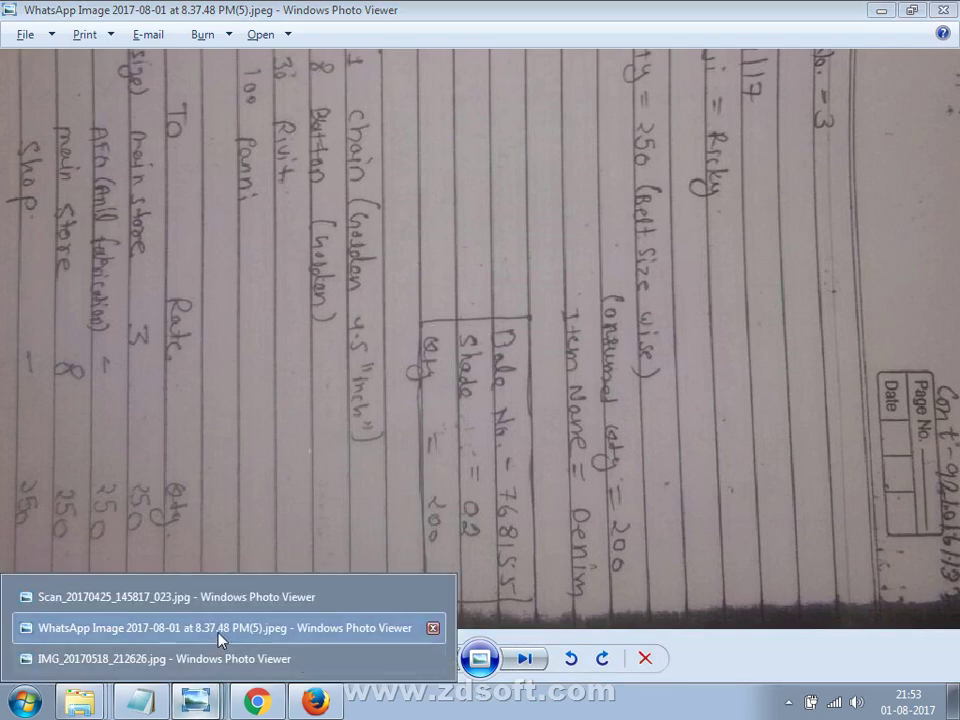
left_click(233, 603)
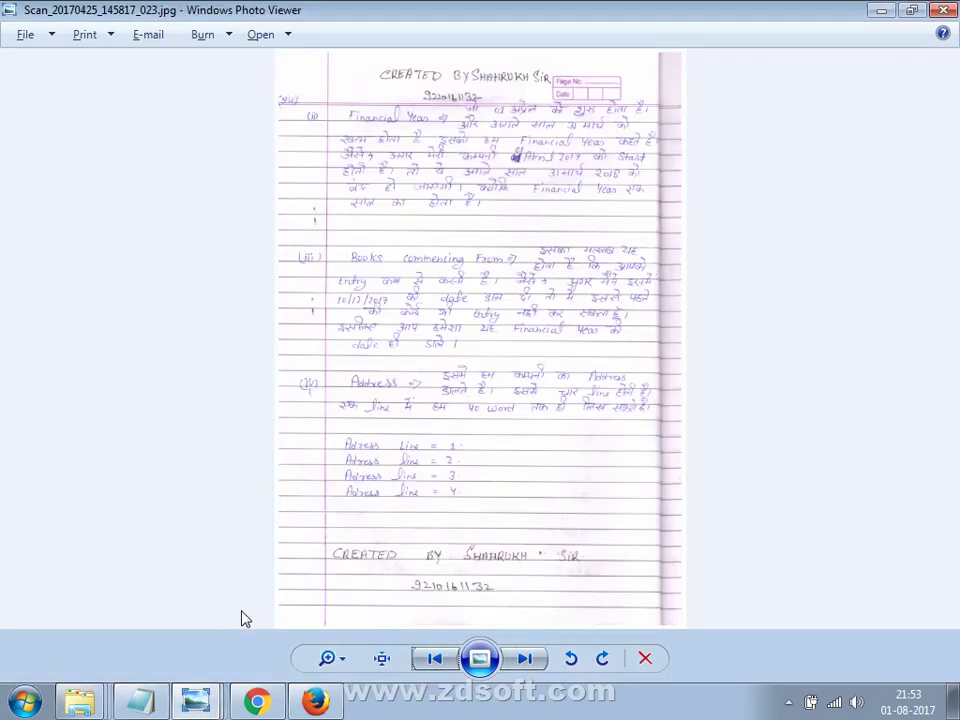
Step back to Scan_013's Introducing Busy heading, then hide the viewer to show the desktop.
key("Left")
key("Left")
key("Left")
key("Left")
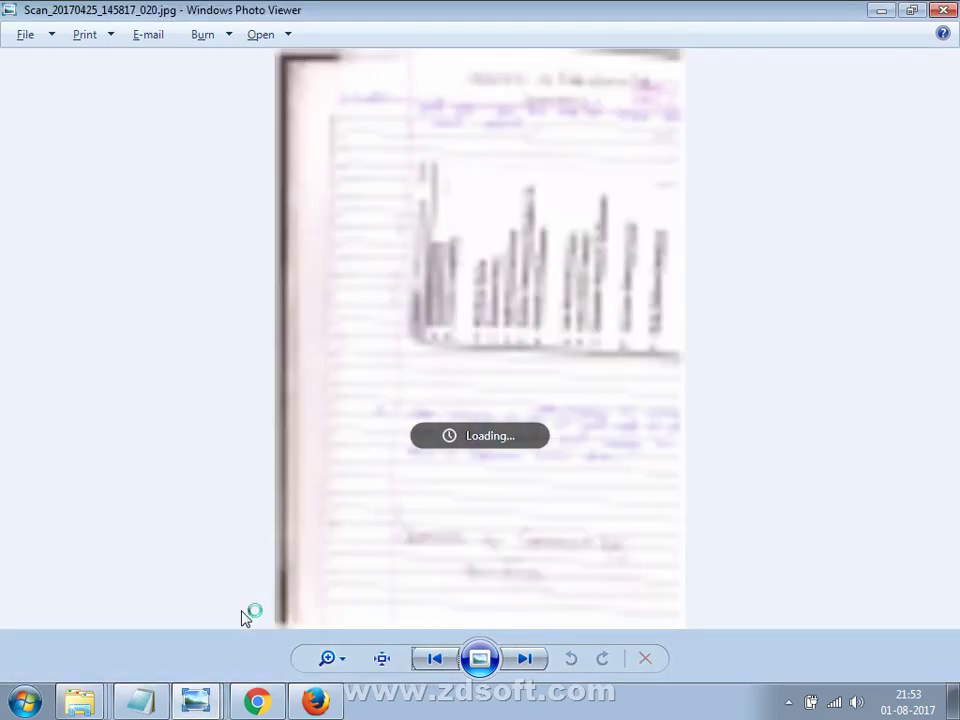
key("Left")
key("Left")
key("Left")
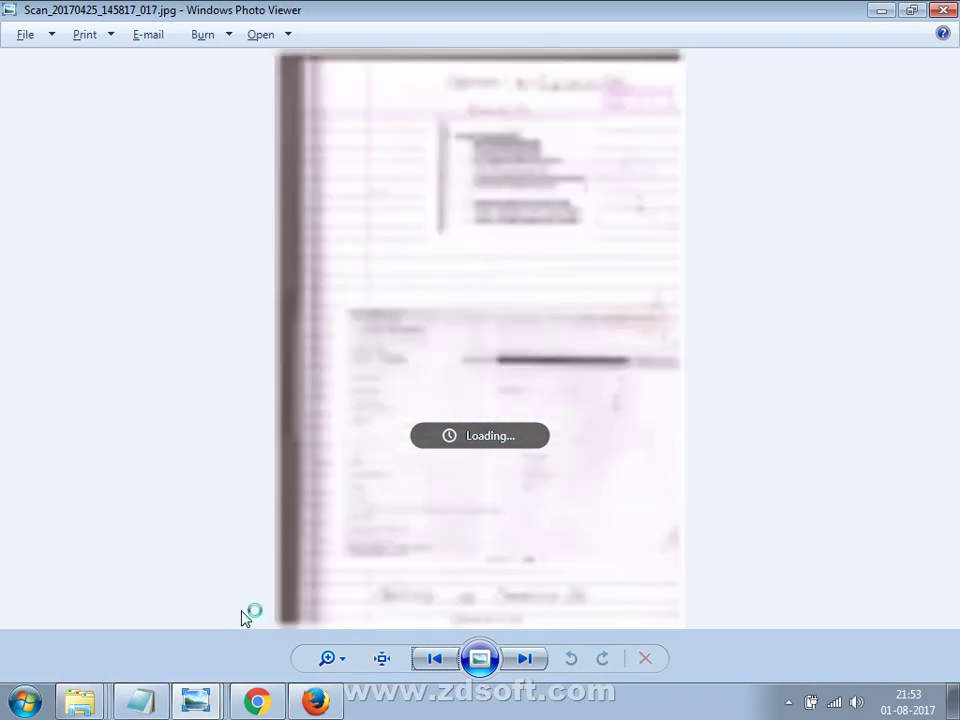
key("Left")
key("Left")
key("Left")
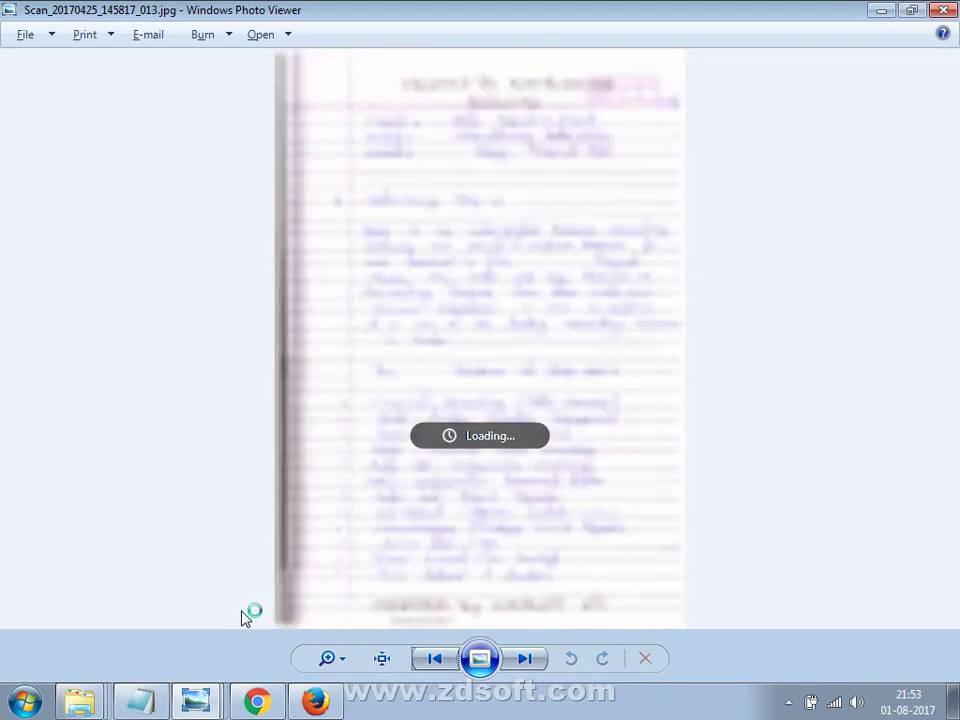
scroll(525, 422, "up", 3)
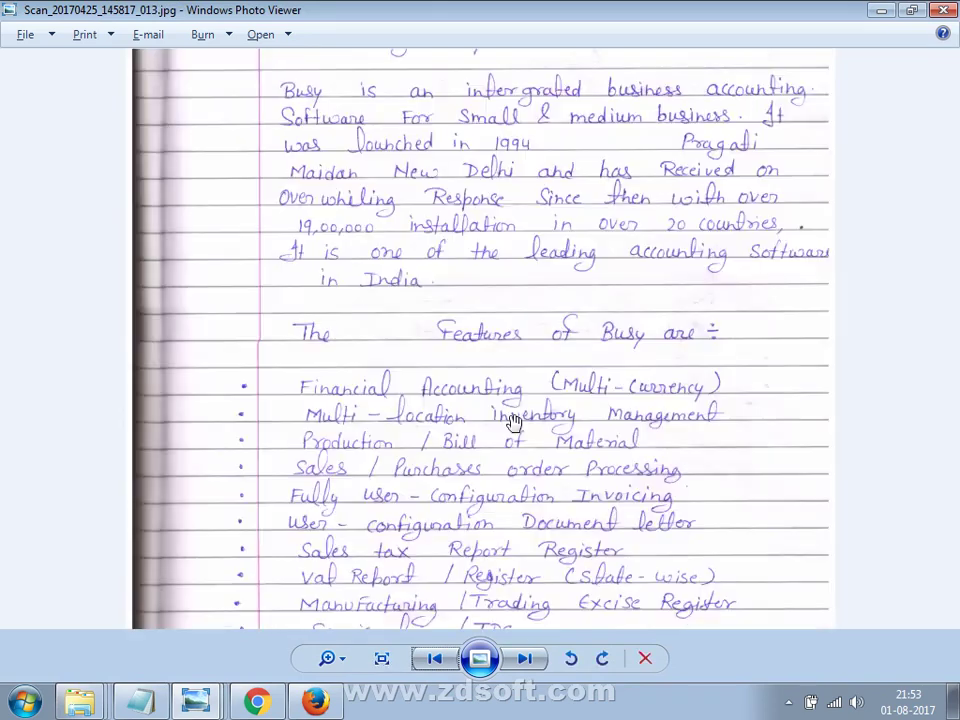
key("Up")
key("Up")
key("Up")
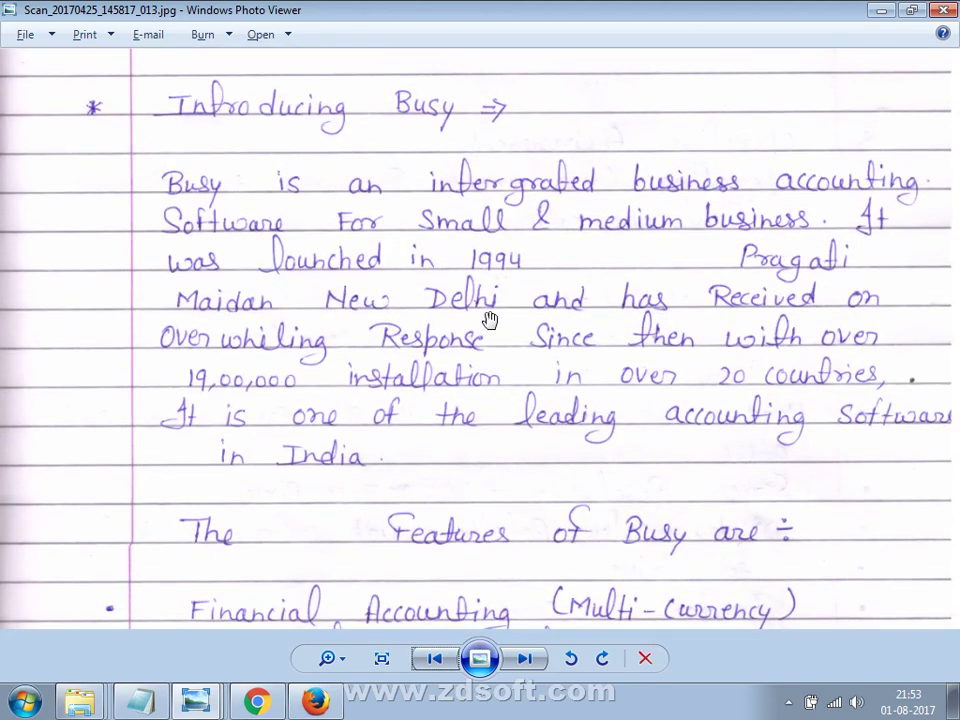
key("super+d")
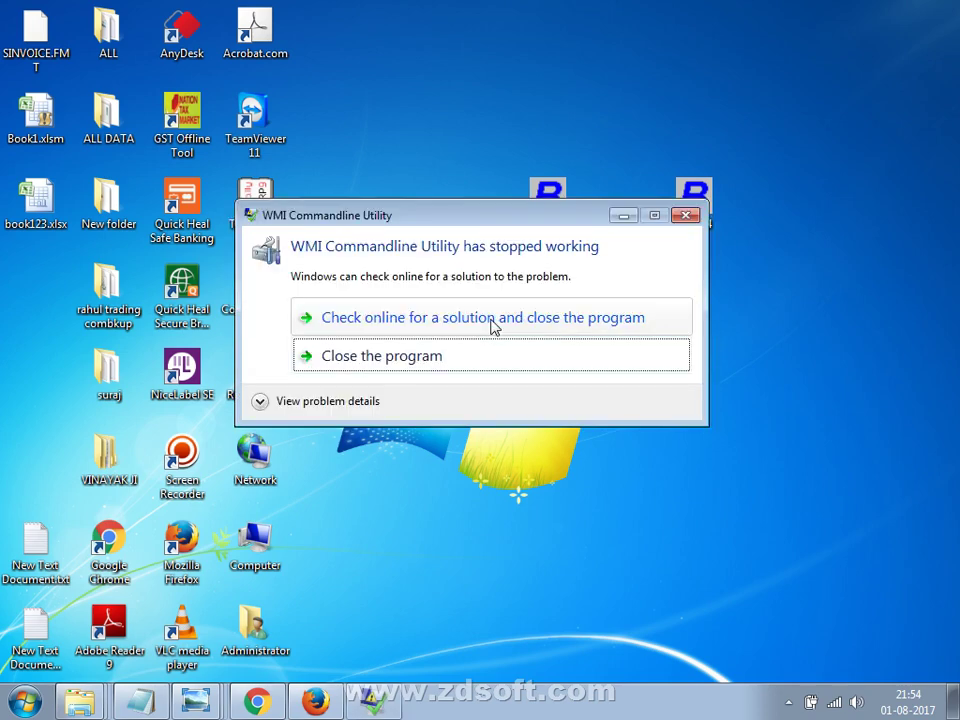
Close the crashed WMI Commandline Utility dialog and refresh the desktop icons.
left_click(462, 362)
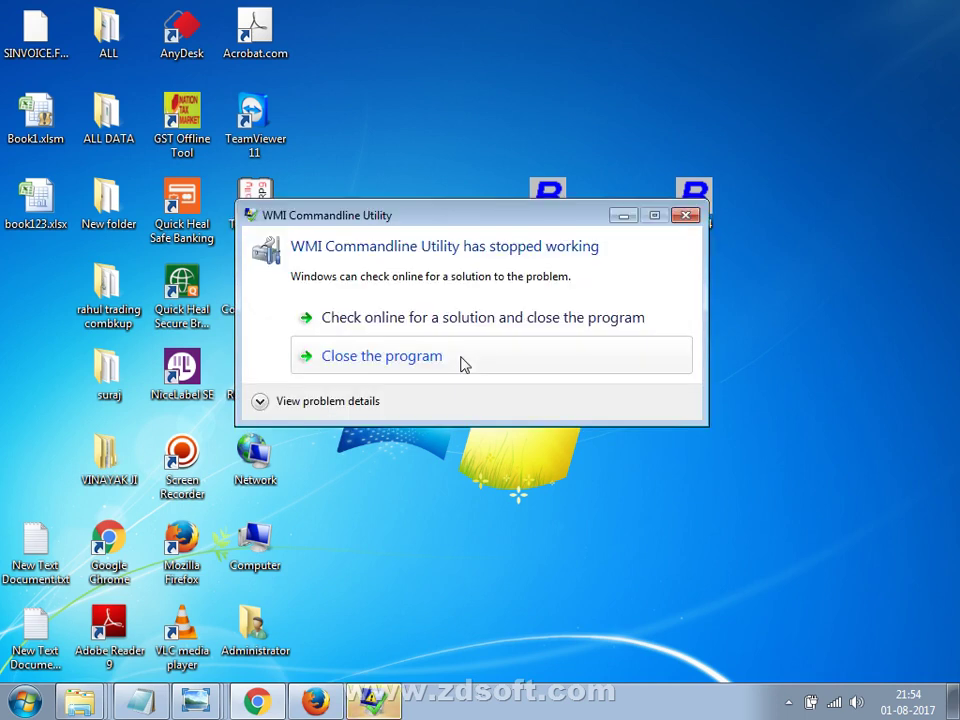
left_click(462, 364)
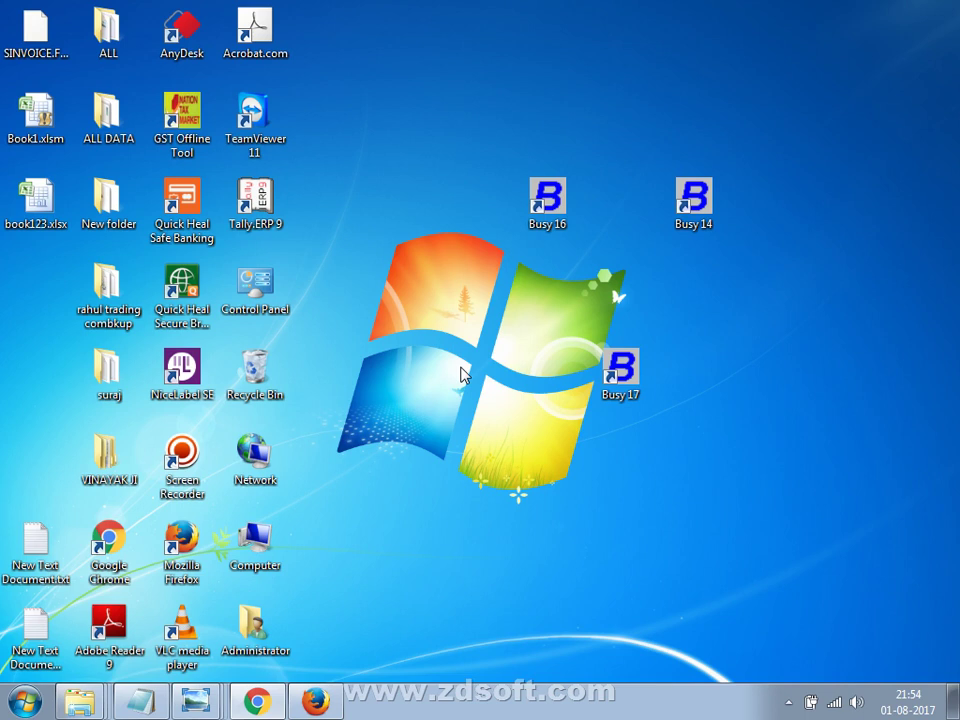
right_click(445, 319)
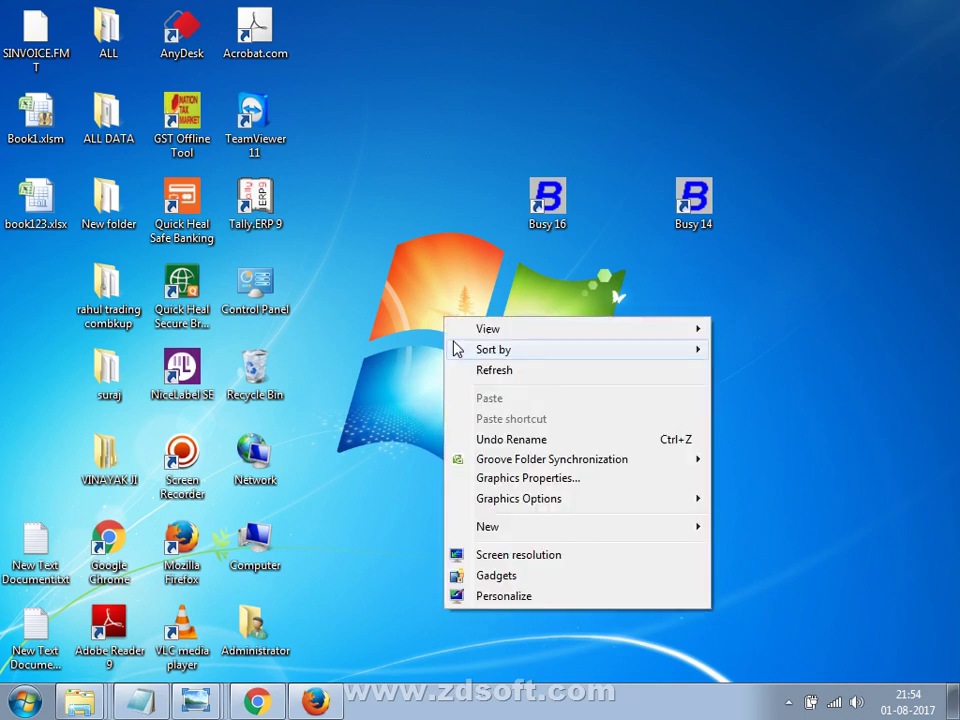
mouse_move(453, 345)
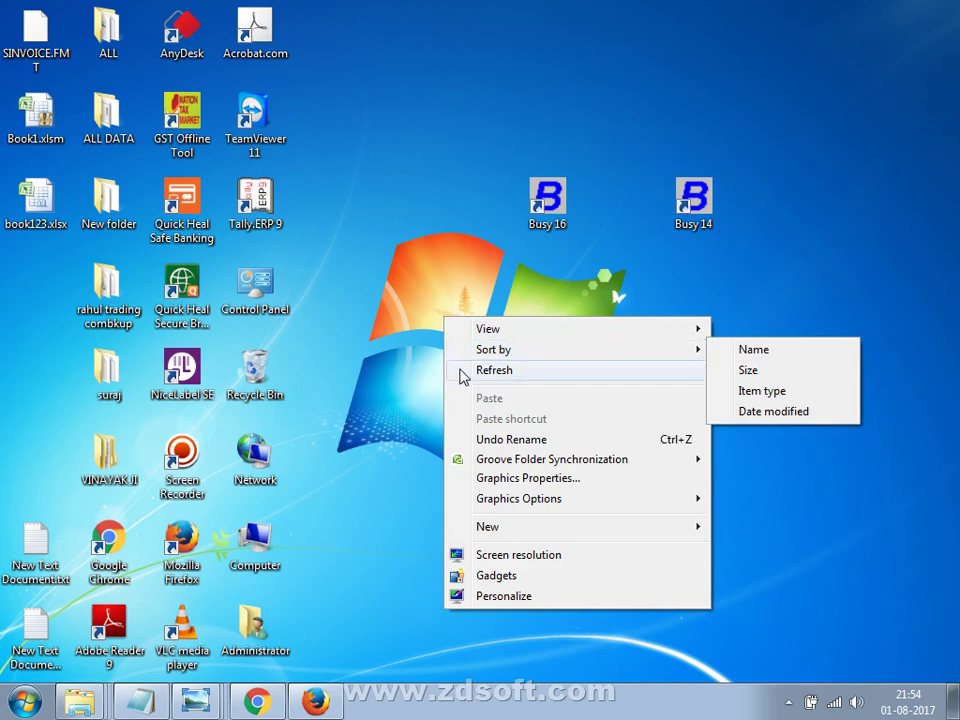
left_click(461, 372)
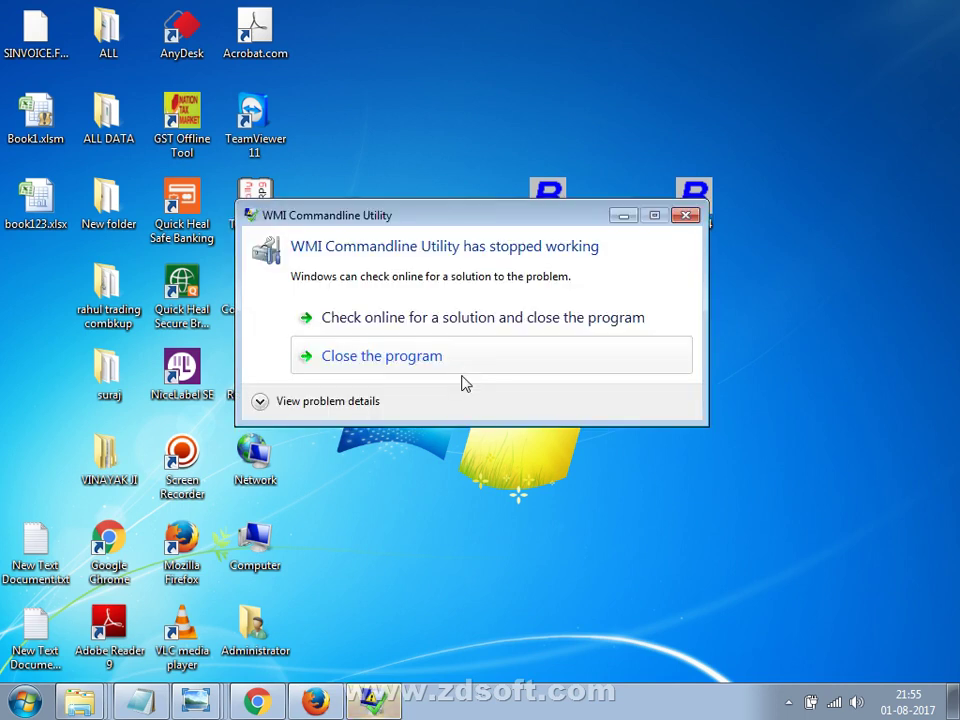
left_click(461, 369)
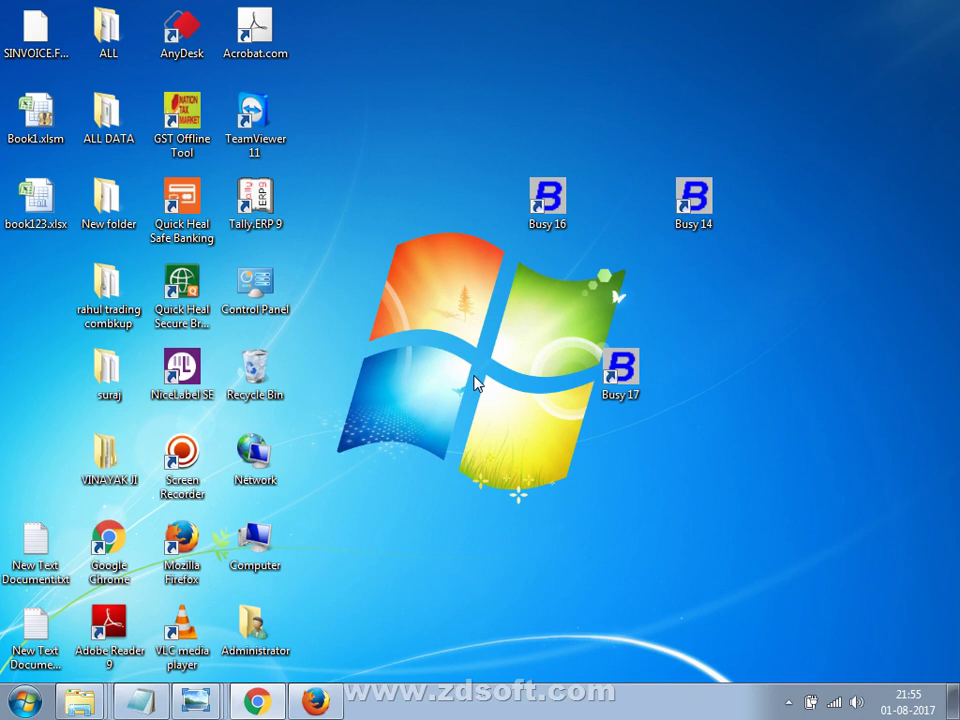
left_click(272, 702)
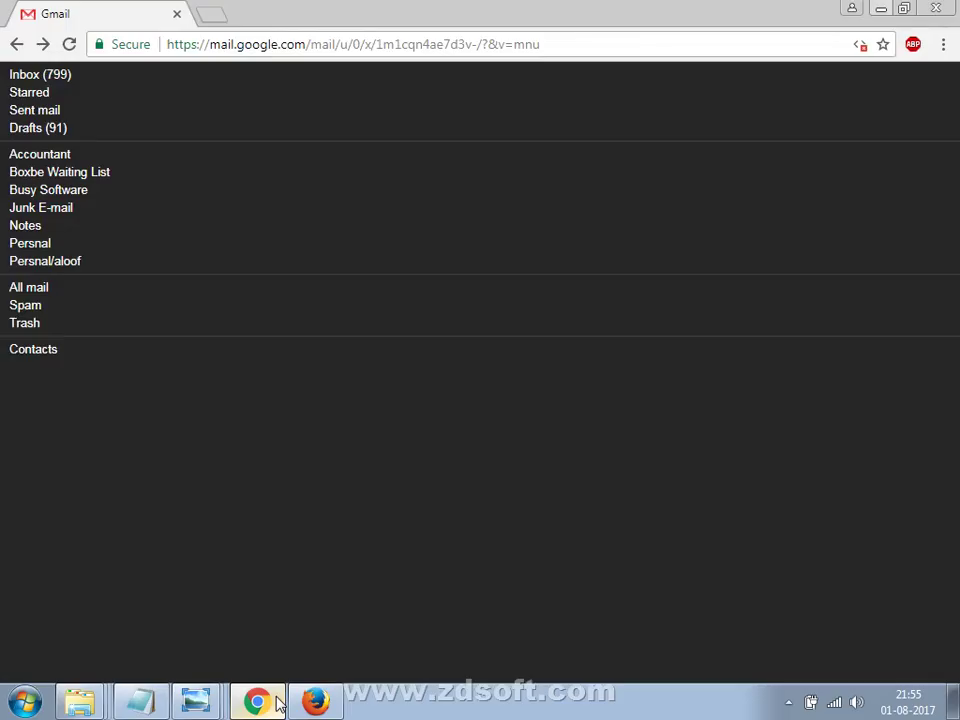
left_click(199, 47)
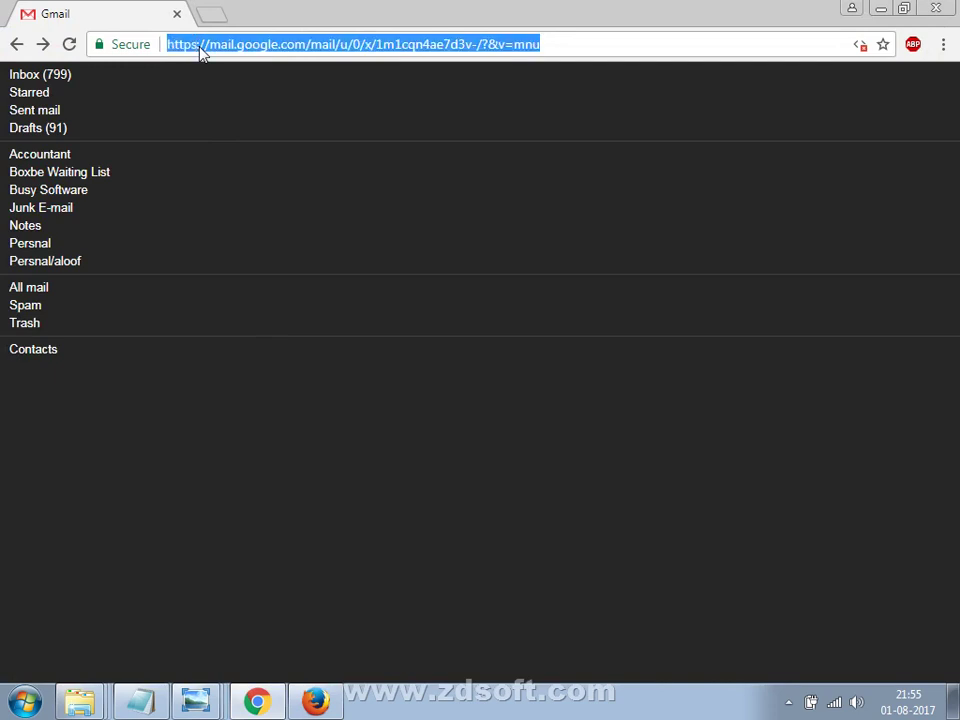
type("www.google.com")
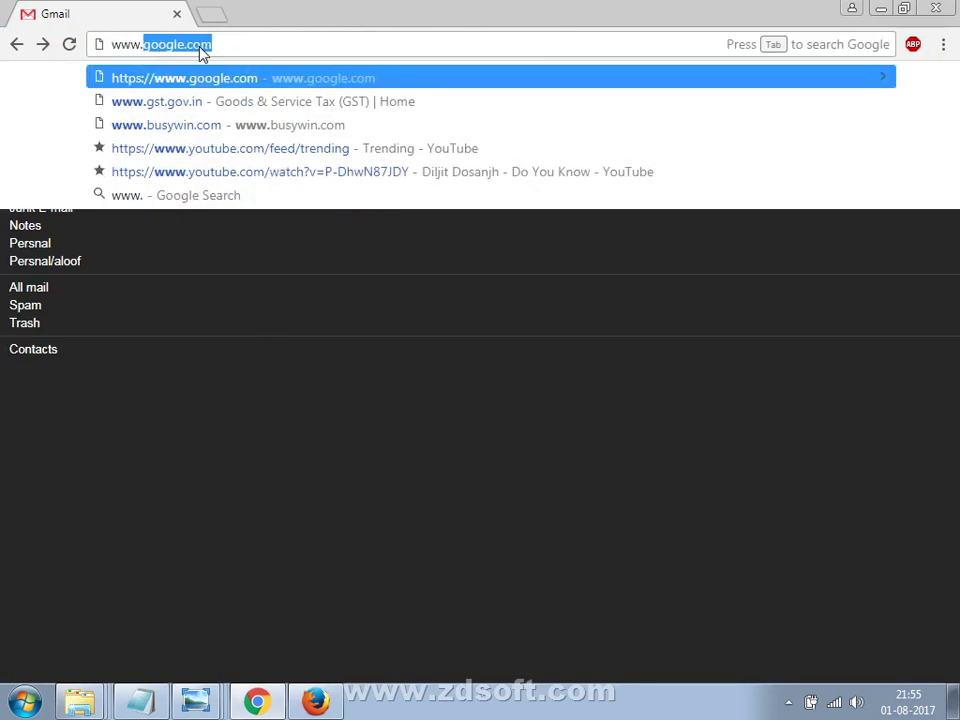
key("Down")
key("Down")
key("Return")
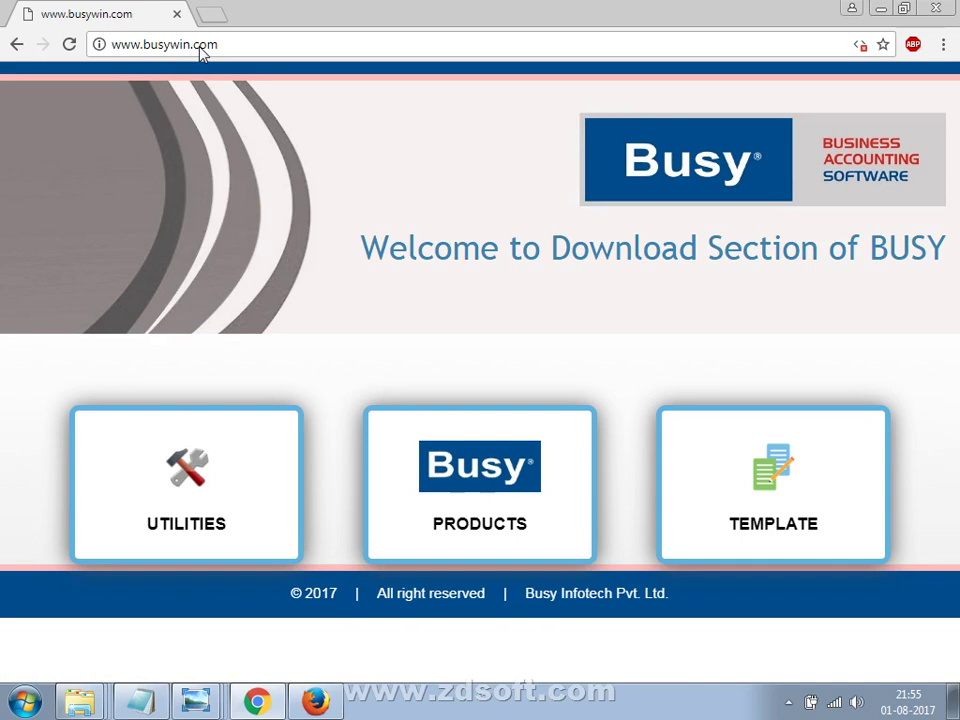
Open the PRODUCTS tile on the busywin.com home page.
left_click(406, 453)
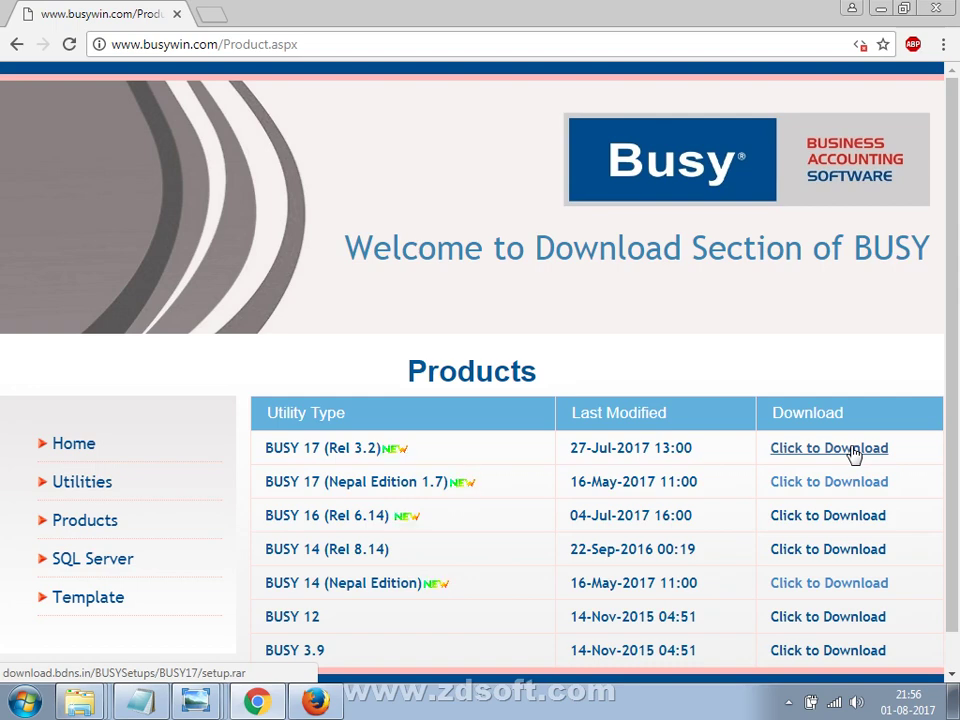
Check the Downloads folder in a maximised Computer window, selecting gst_offline_tool.zip, then return to Chrome.
key("alt+Tab")
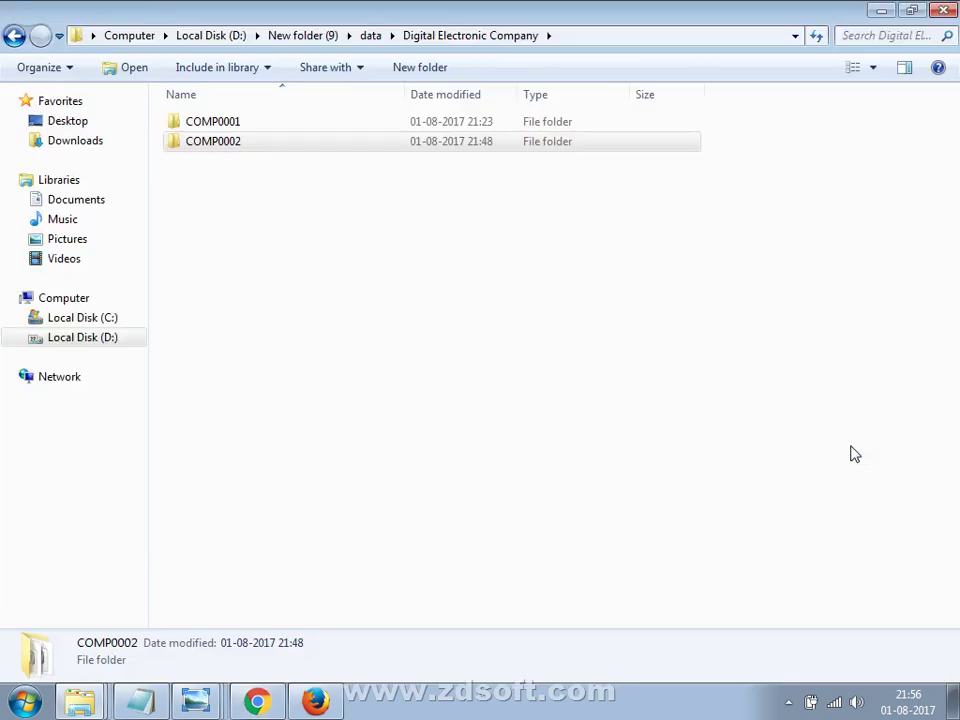
key("alt+Tab")
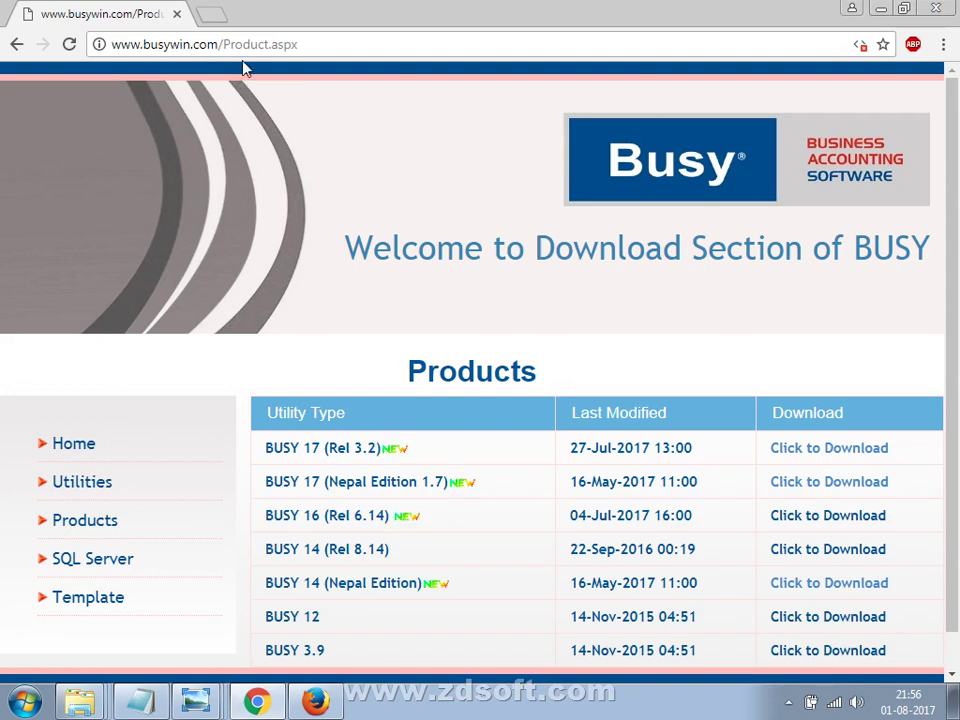
left_click(879, 9)
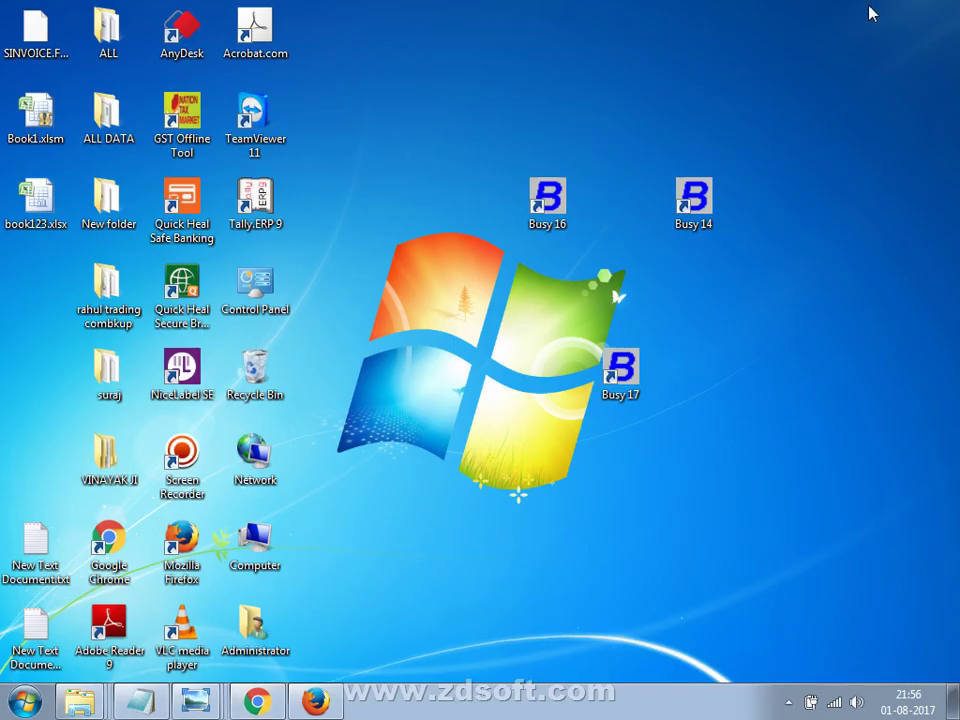
double_click(240, 550)
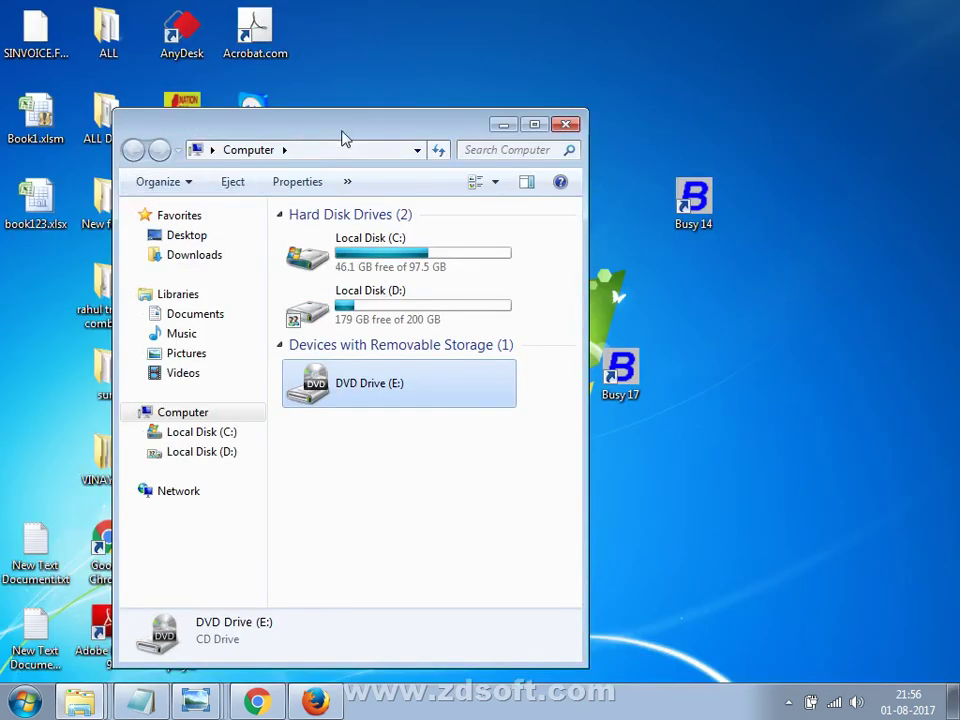
double_click(343, 138)
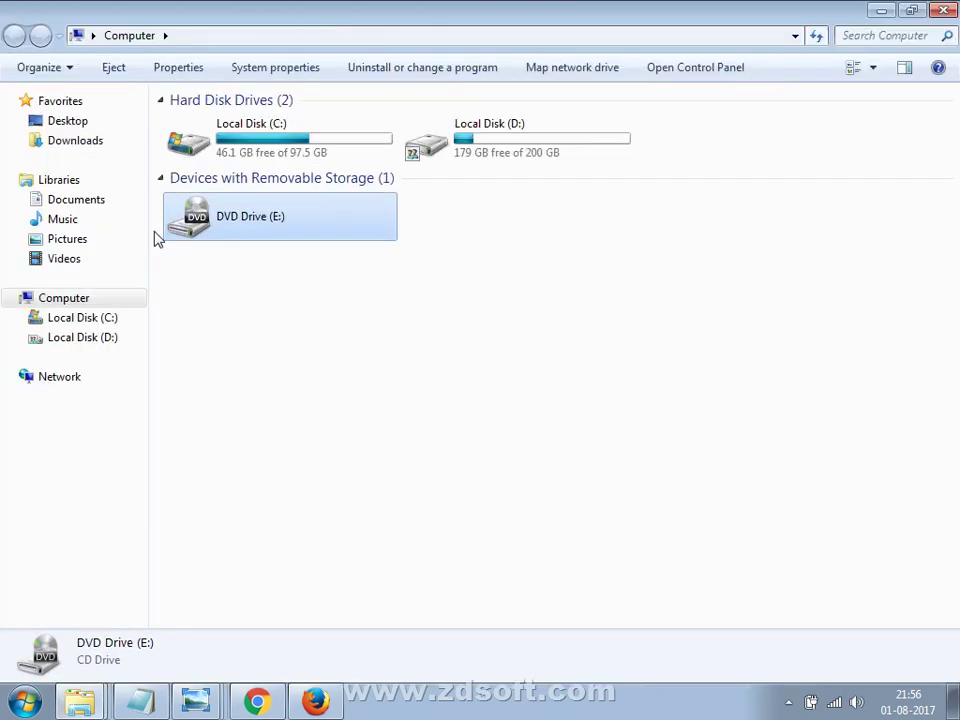
left_click(88, 158)
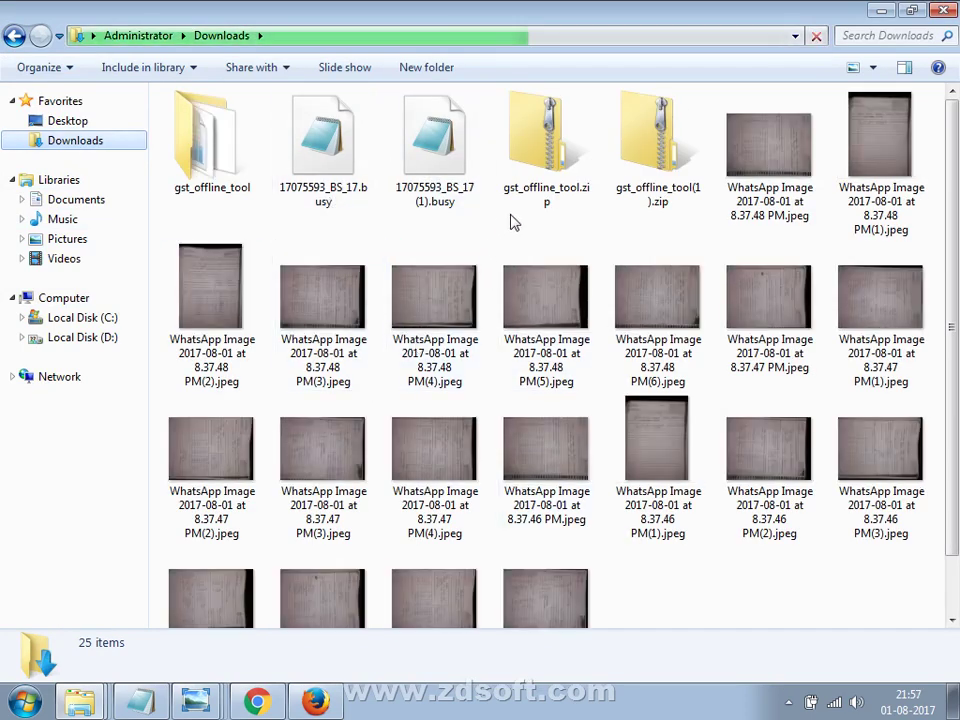
left_click(547, 186)
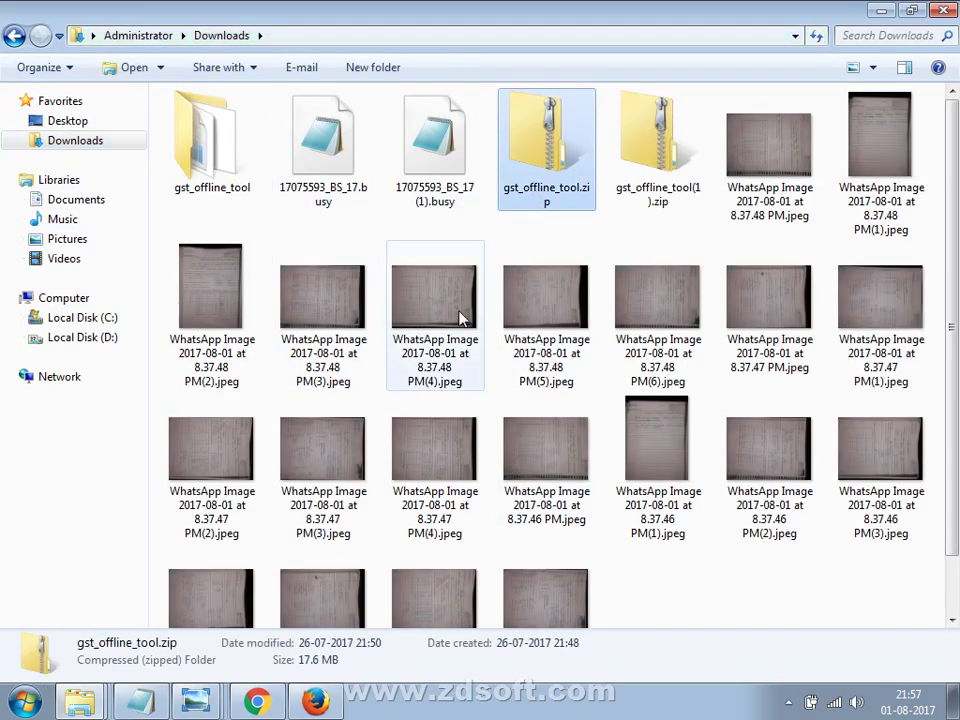
left_click(257, 702)
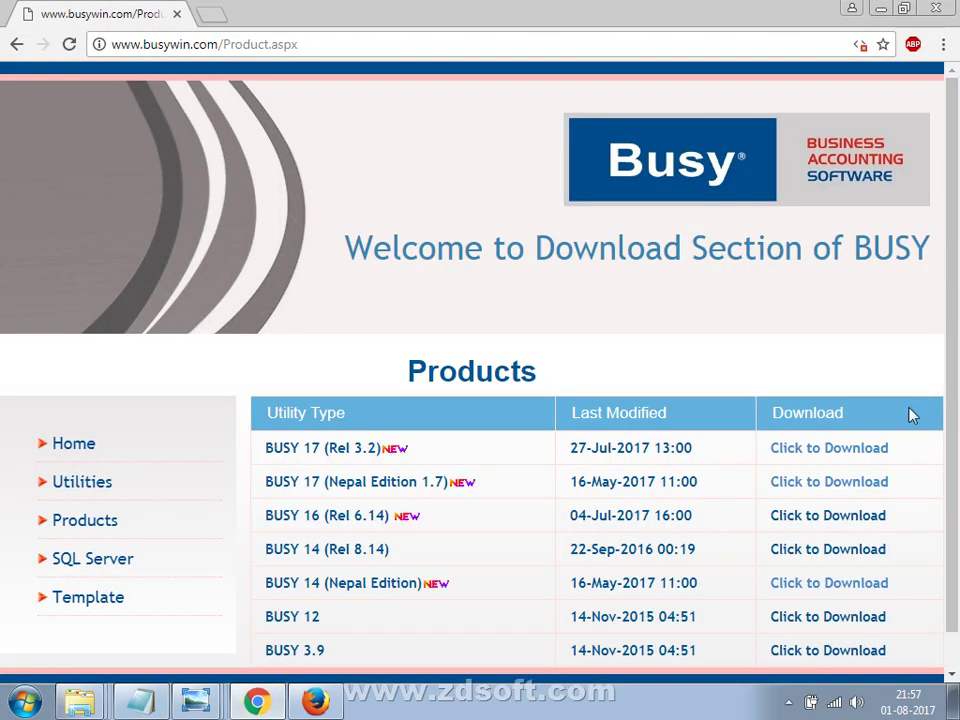
Start the BUSY 17 (Rel 3.2) setup download and open Local Disk (C:) in Explorer.
left_click(862, 452)
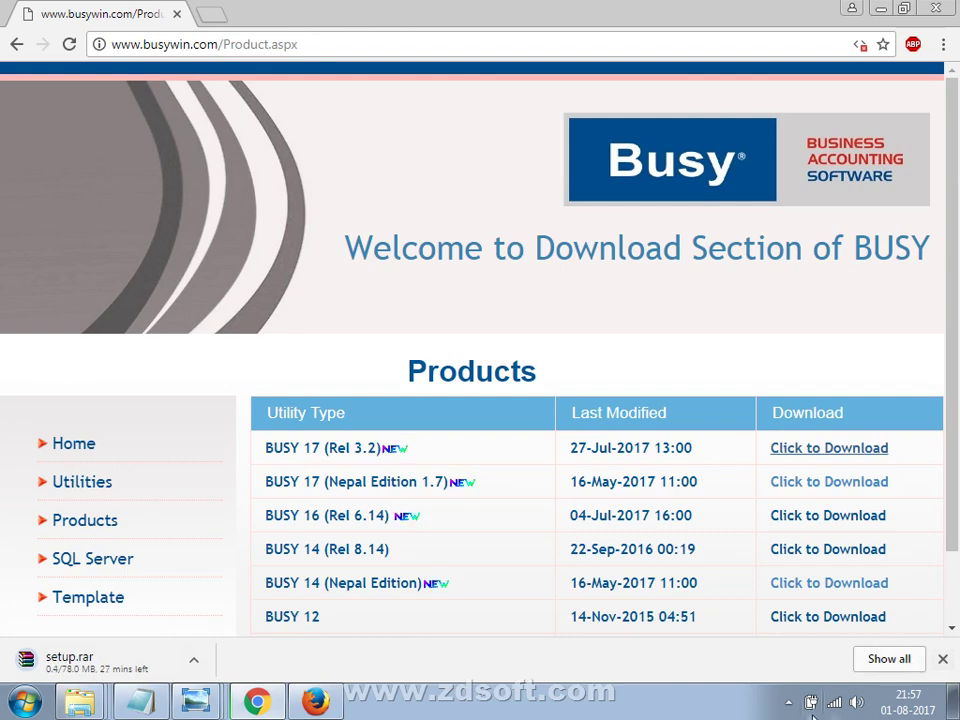
key("super+e")
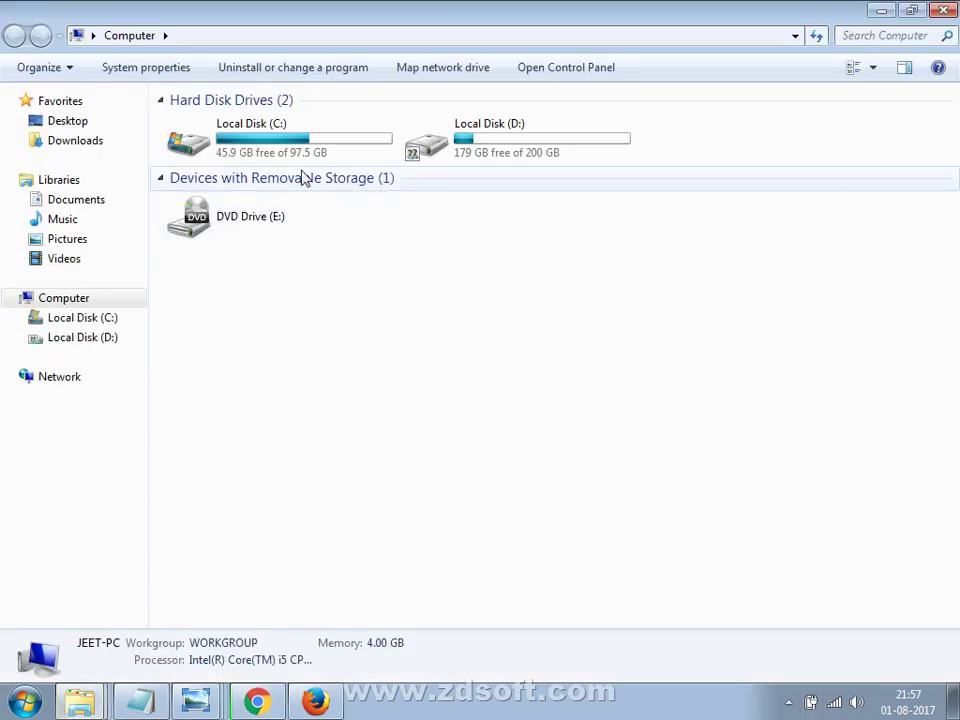
left_click(307, 160)
double_click(307, 160)
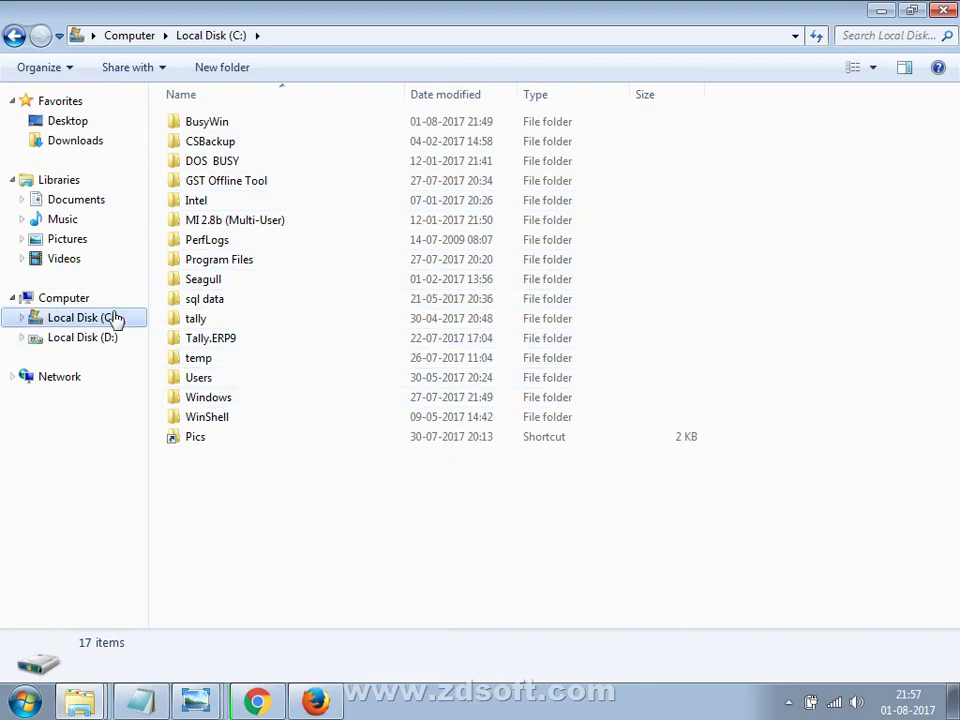
Browse Local Disk (D:) and the Downloads folder, then return to the BUSY download page.
left_click(86, 337)
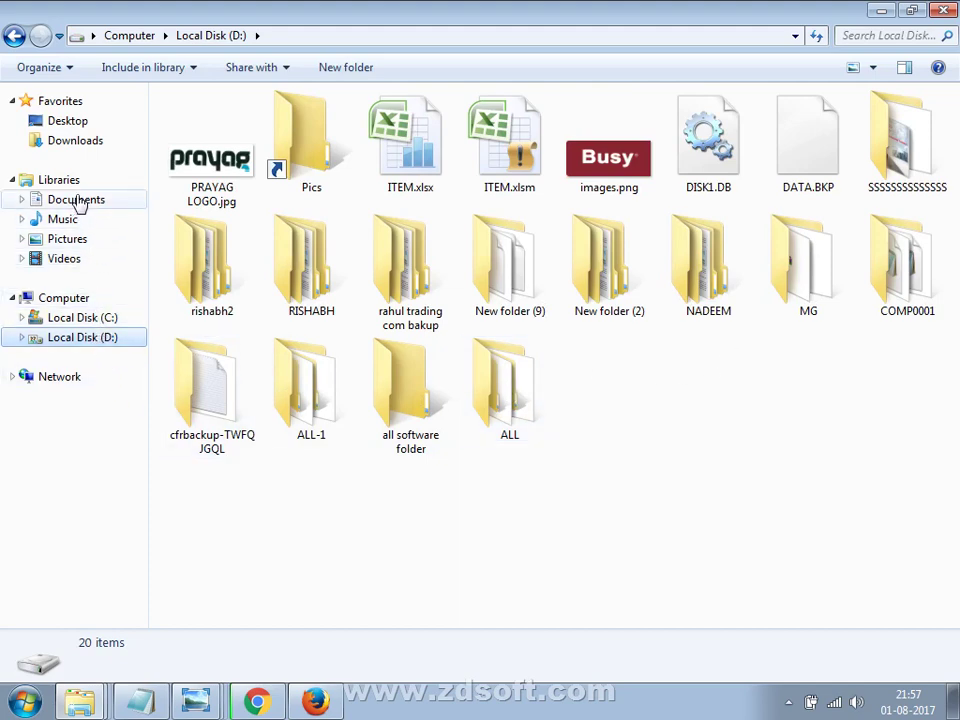
left_click(74, 143)
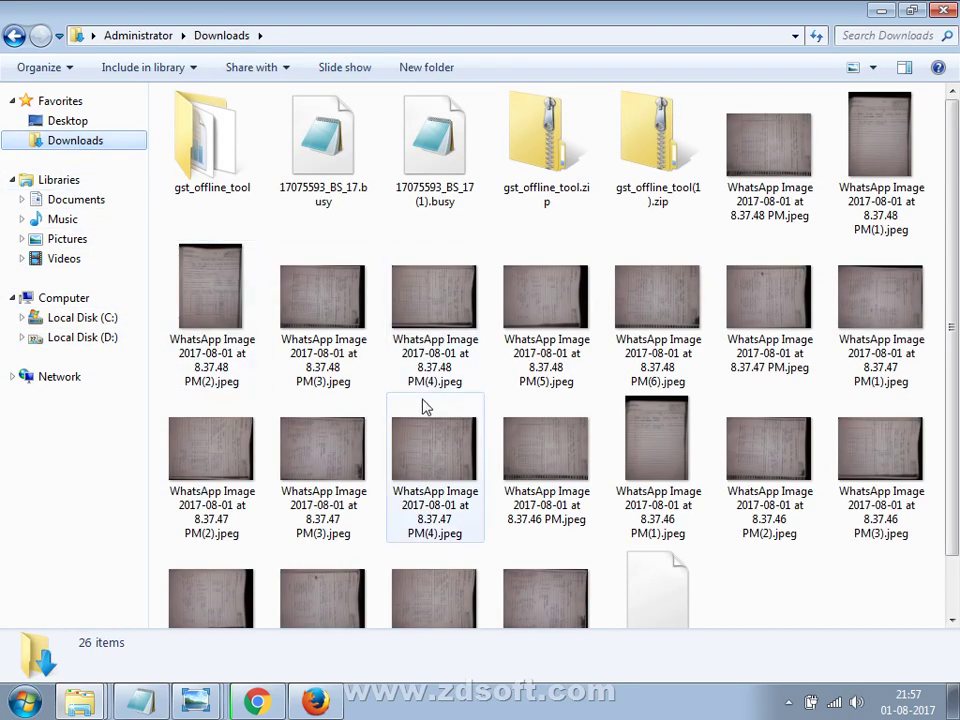
scroll(424, 405, "down", 1)
left_click(435, 418)
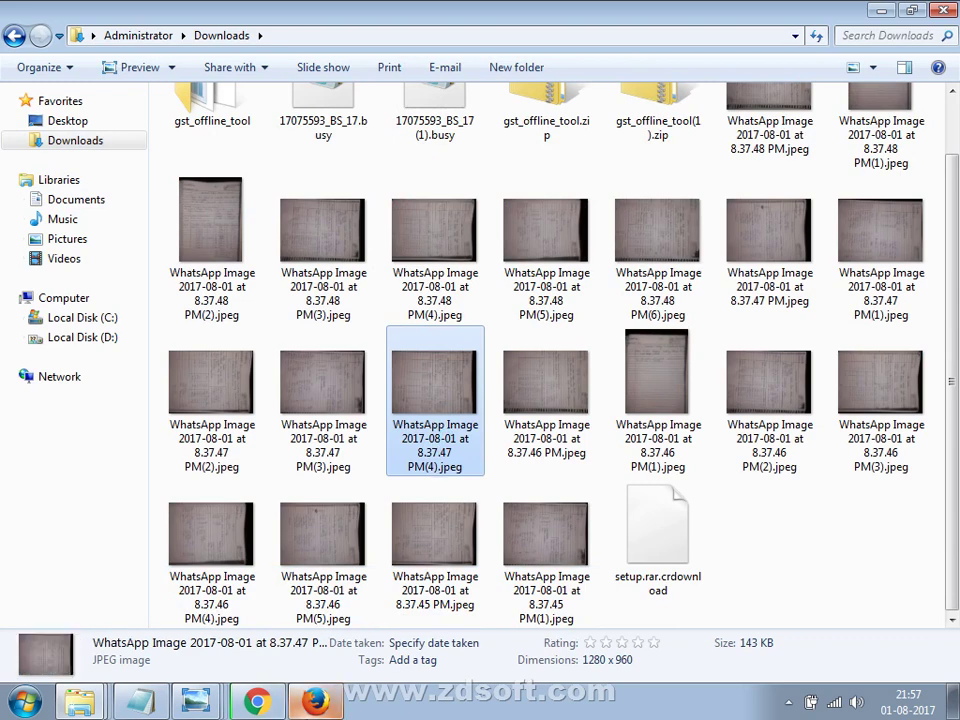
left_click(315, 700)
left_click(257, 700)
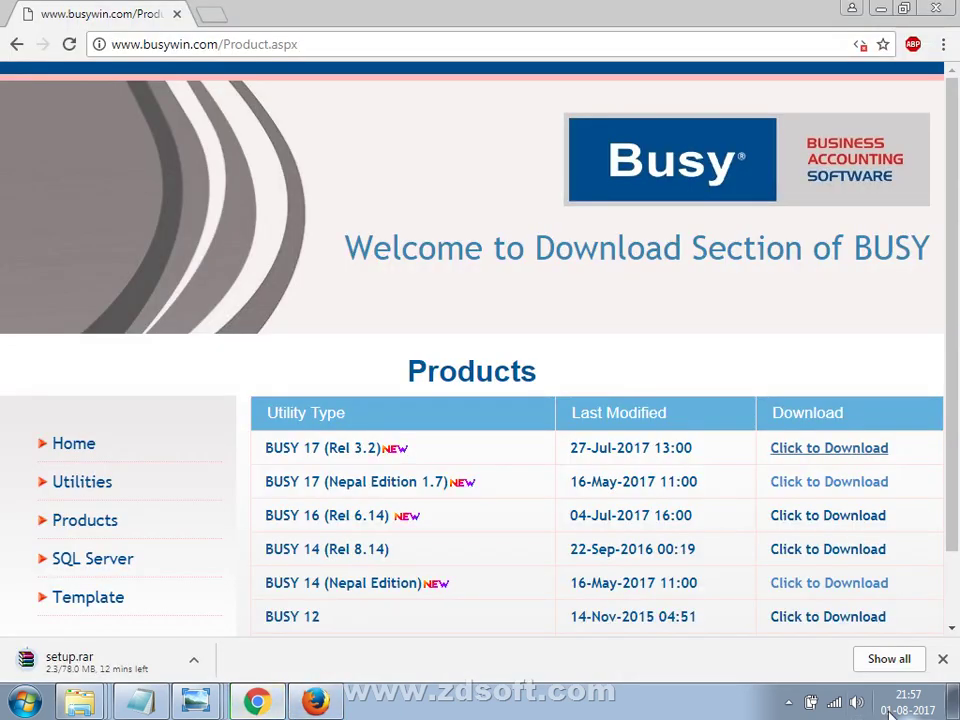
Cancel joining the other wireless network and connect to NEXTRA1060 instead.
left_click(834, 702)
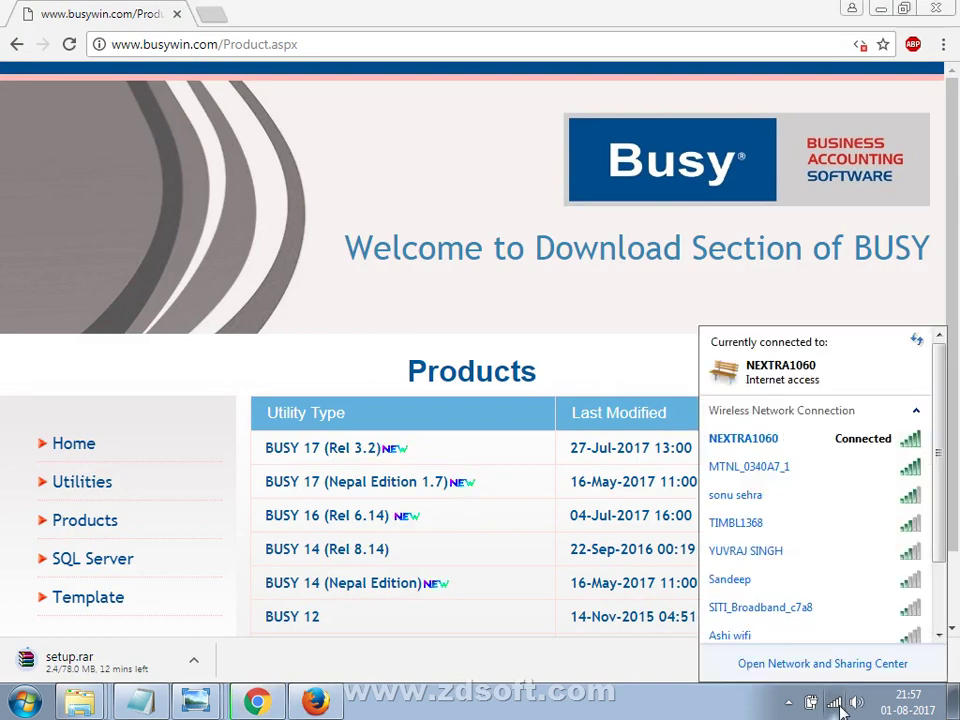
double_click(834, 474)
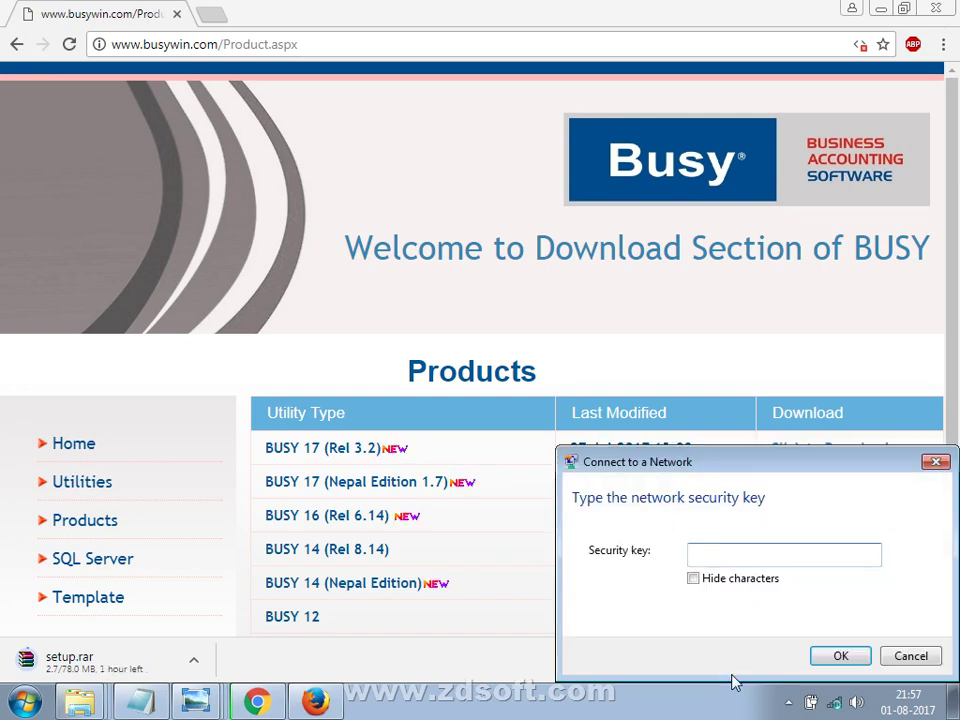
left_click(909, 656)
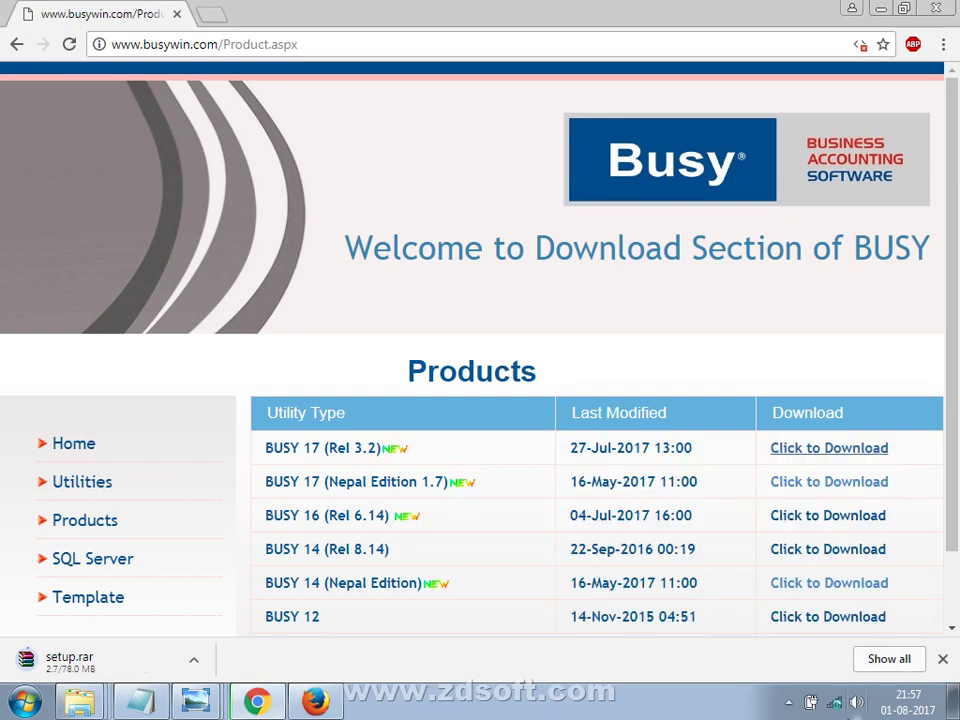
left_click(834, 703)
left_click(828, 448)
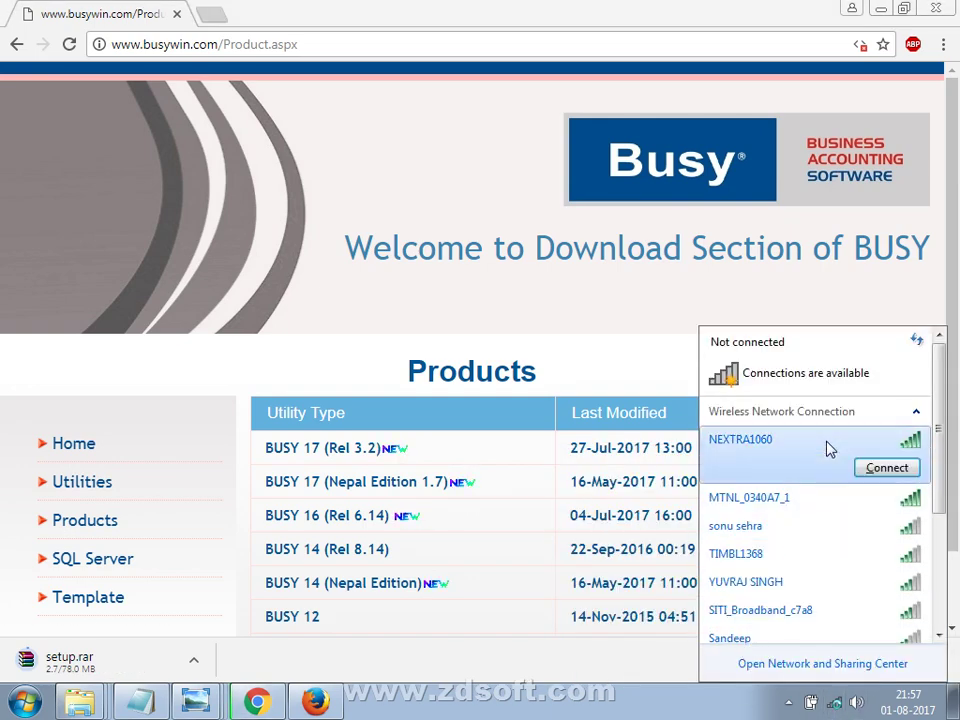
double_click(828, 448)
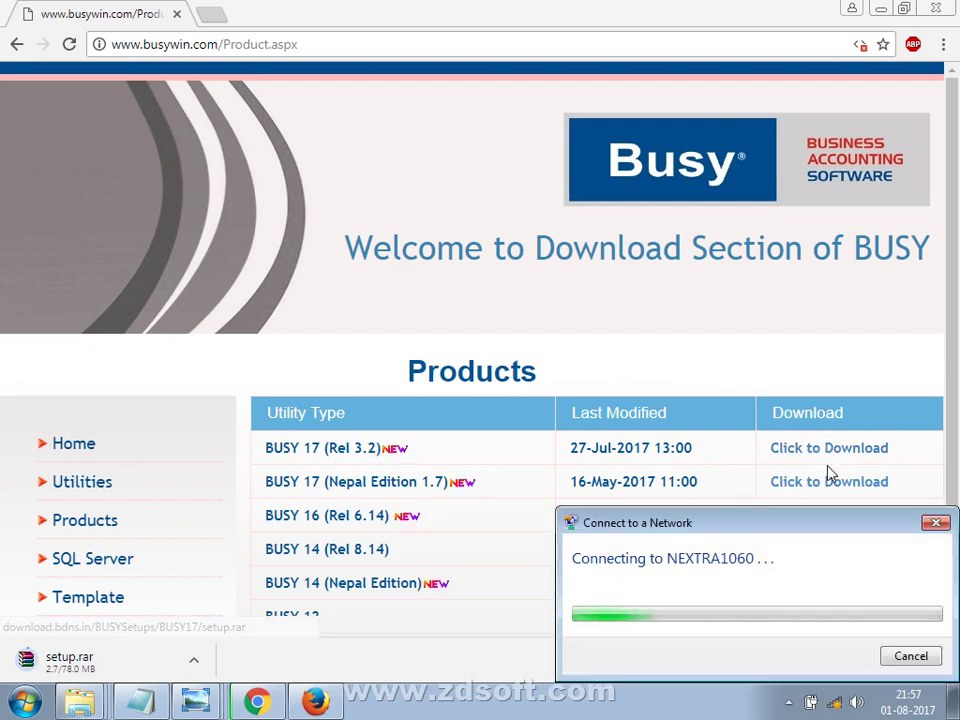
Show the desktop, refresh its icons, and open the Computer window listing the drives.
right_click(581, 702)
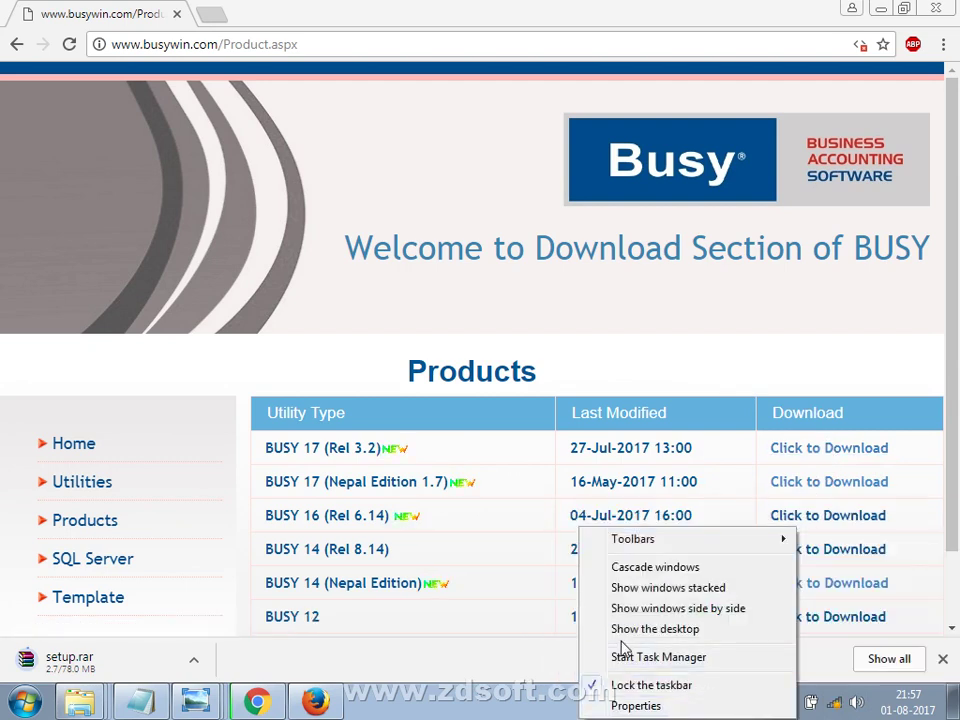
left_click(624, 632)
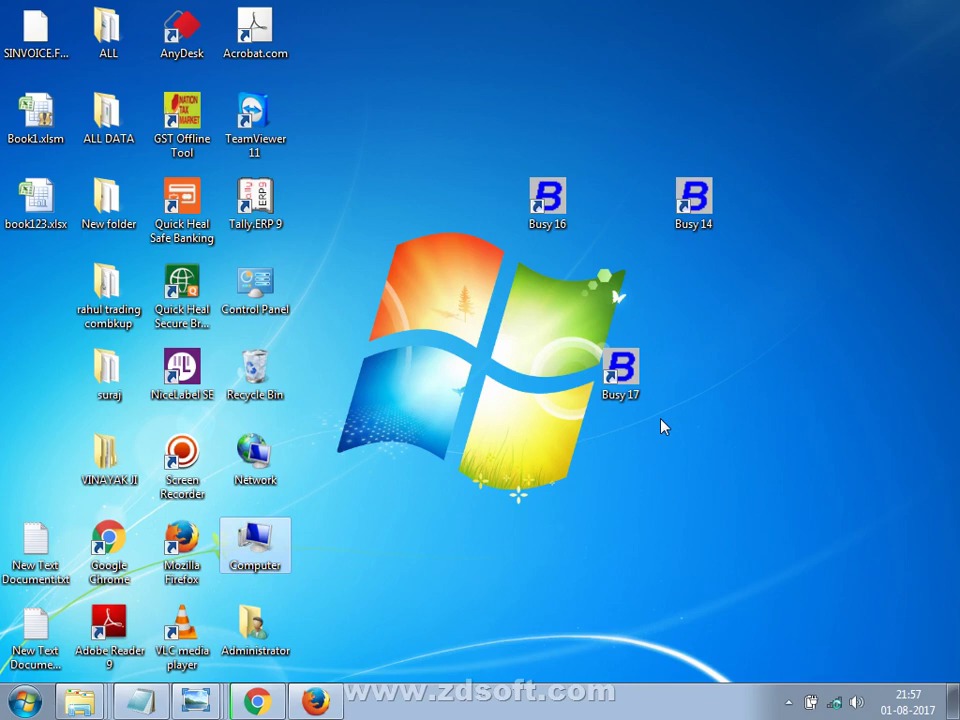
left_click(618, 254)
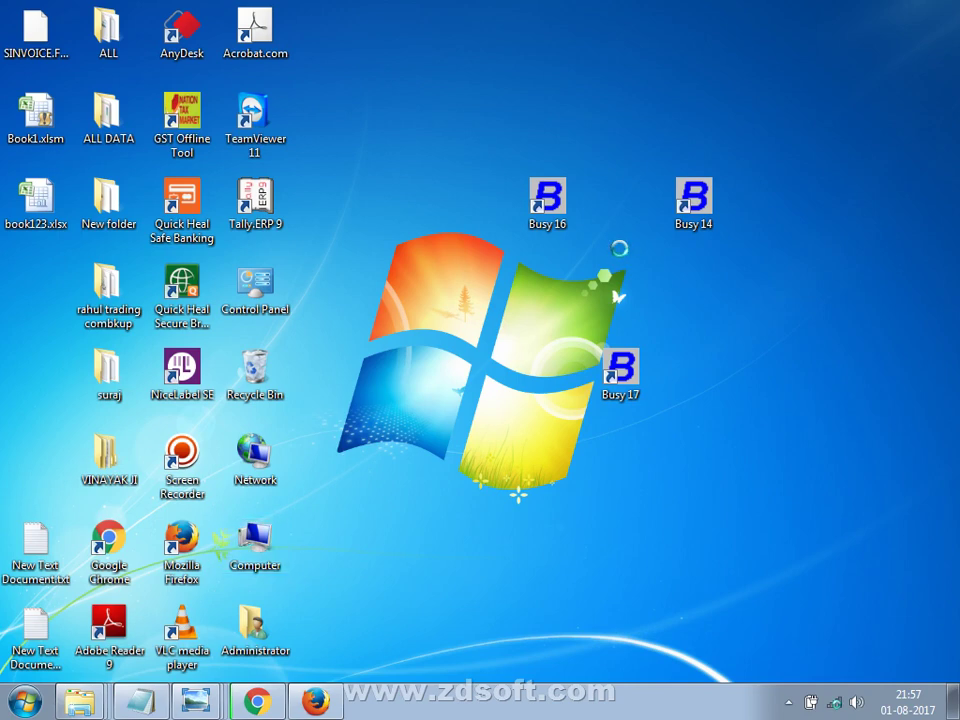
right_click(618, 250)
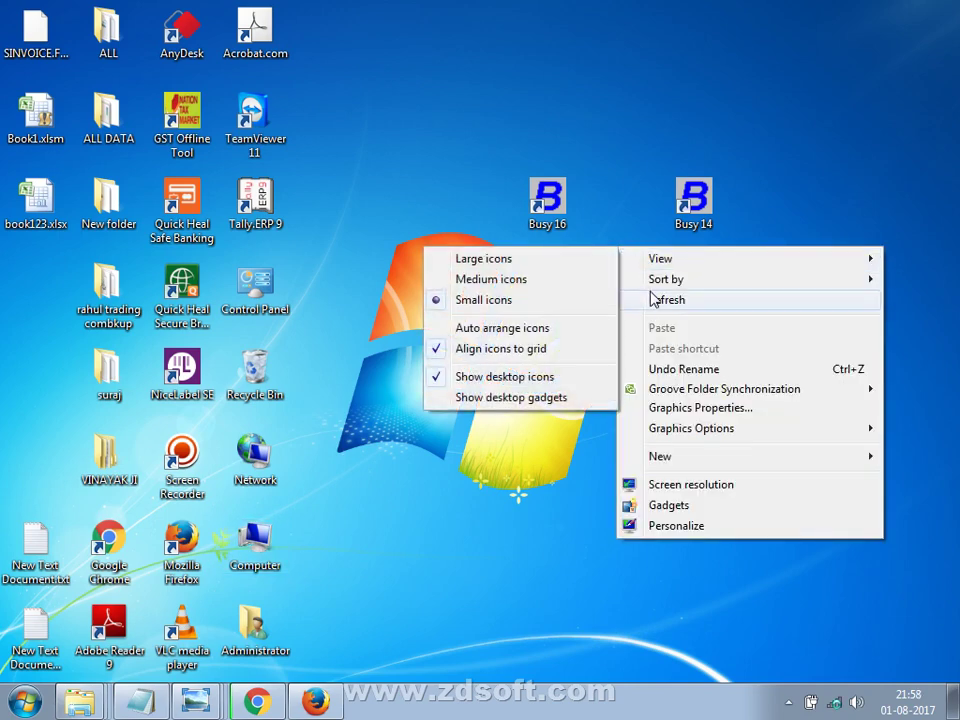
left_click(652, 299)
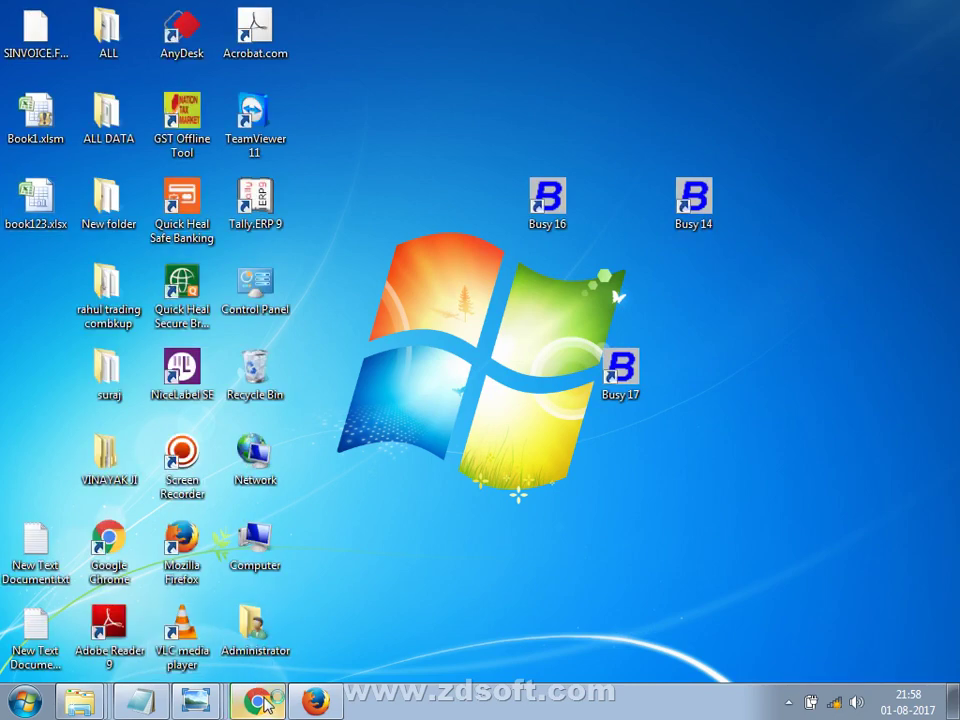
double_click(259, 553)
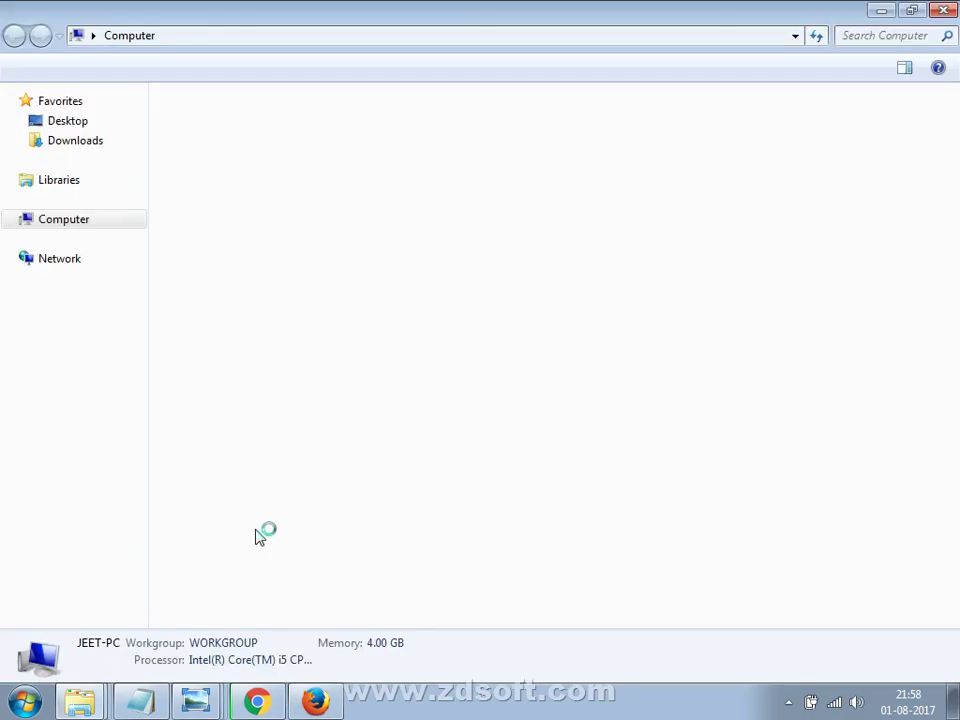
Inspect the partial setup.rar.crdownload file in Downloads, then hide Explorer to show the desktop.
left_click(93, 142)
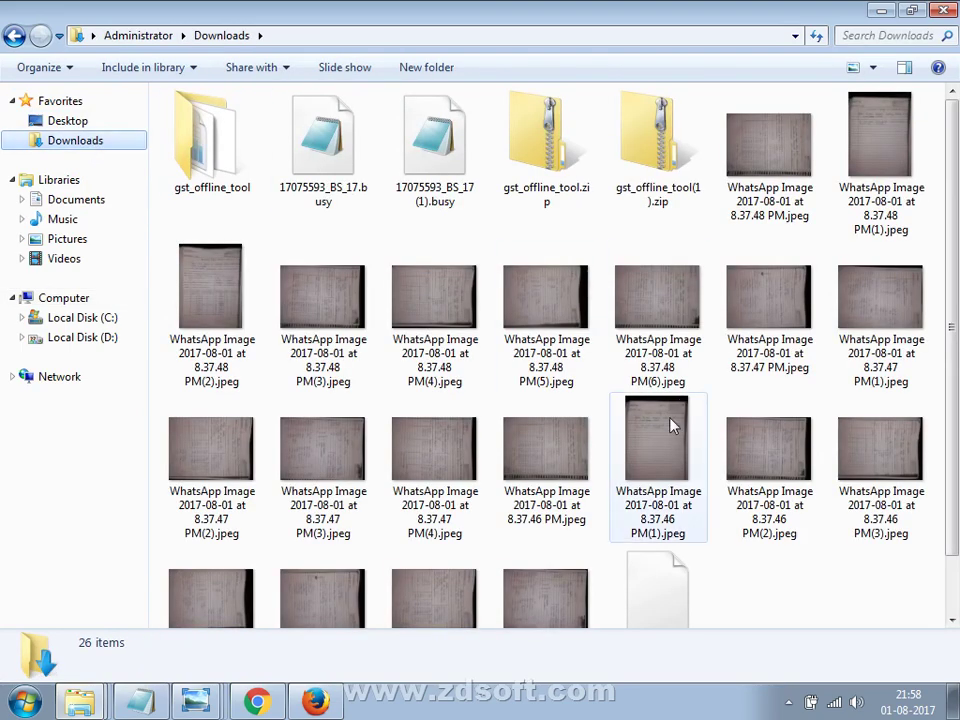
left_click(657, 595)
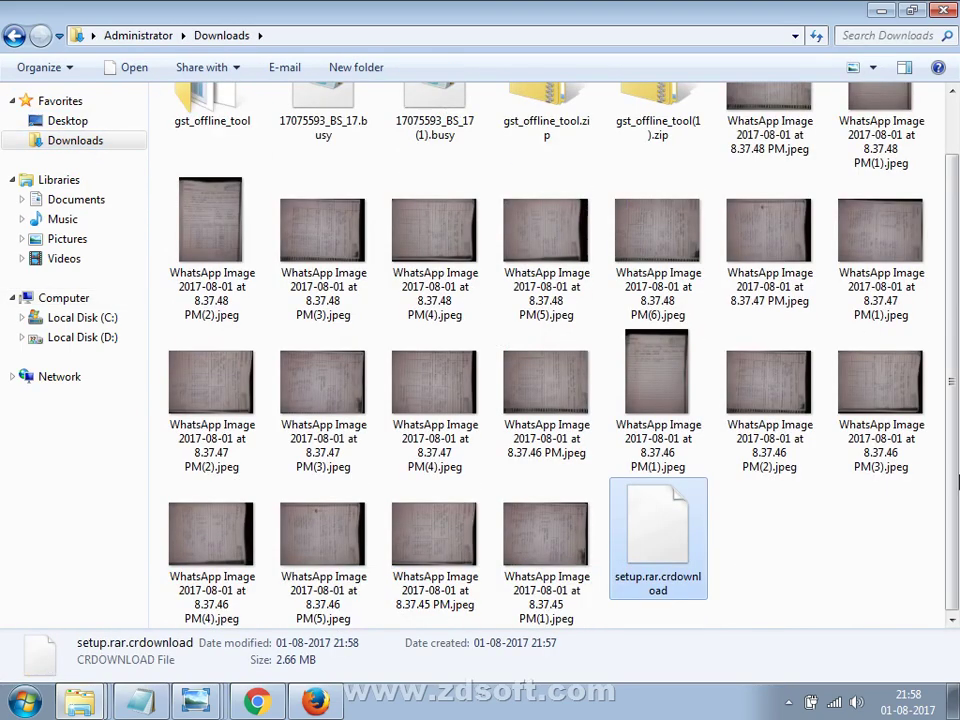
right_click(667, 529)
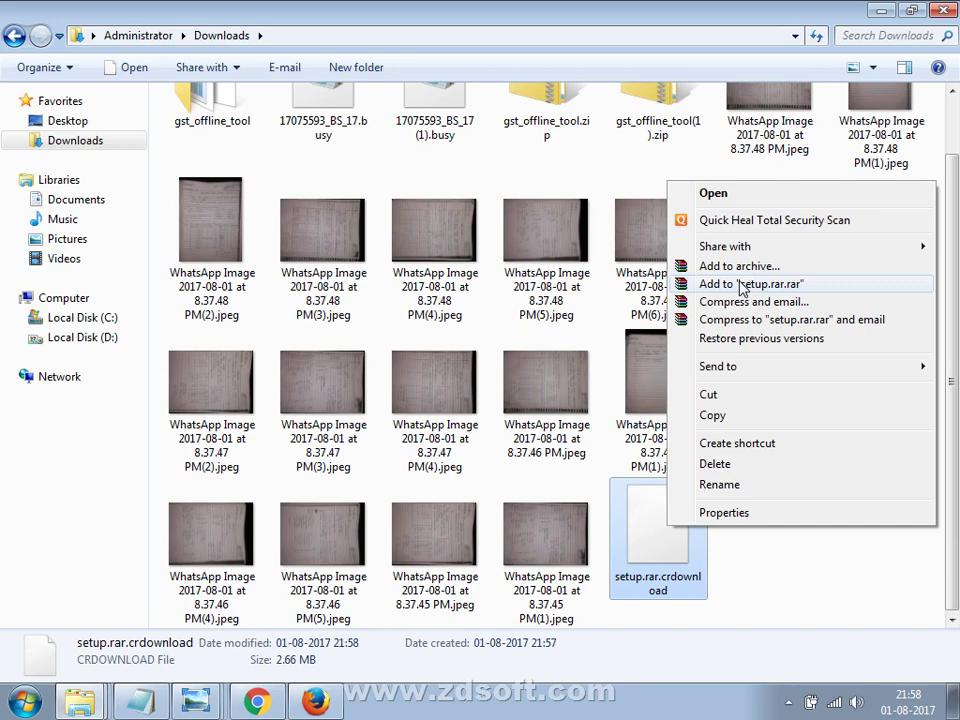
left_click(742, 285)
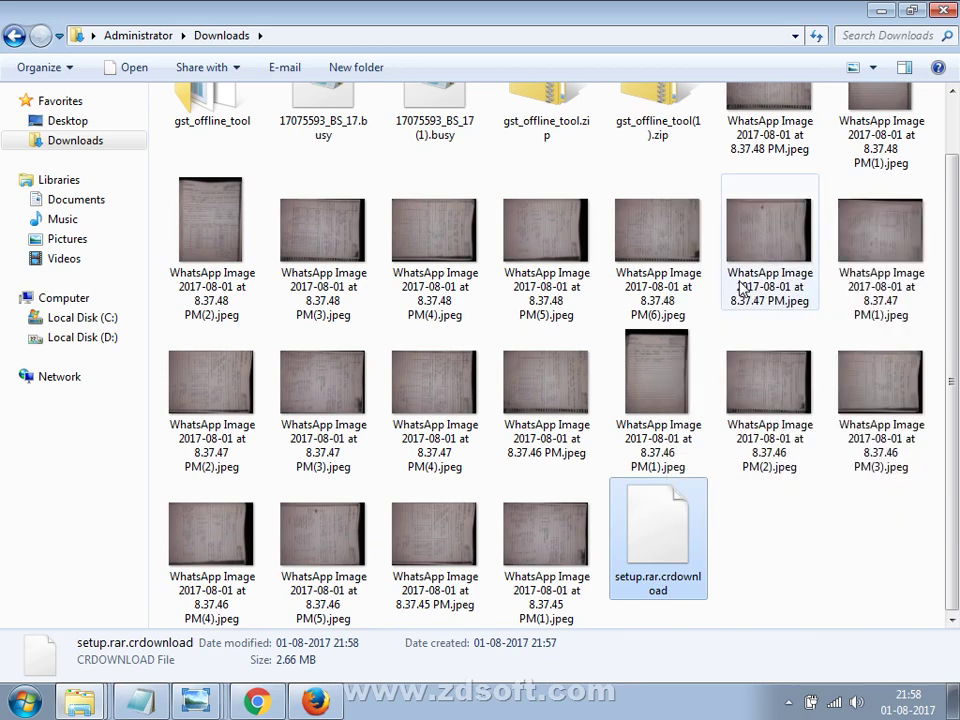
right_click(674, 548)
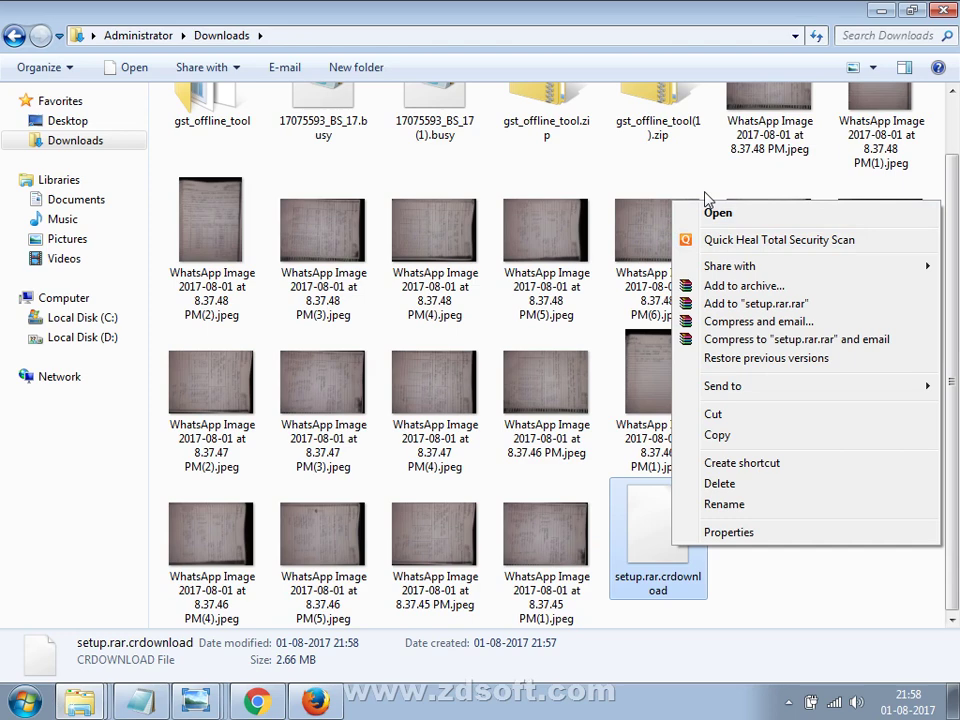
left_click(704, 193)
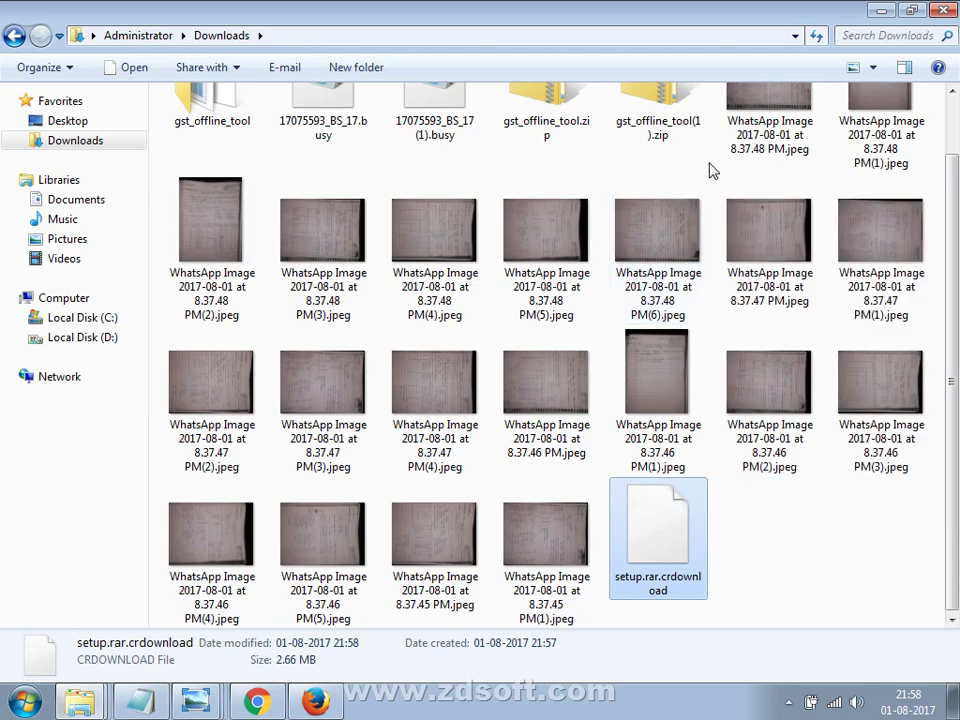
key("super+d")
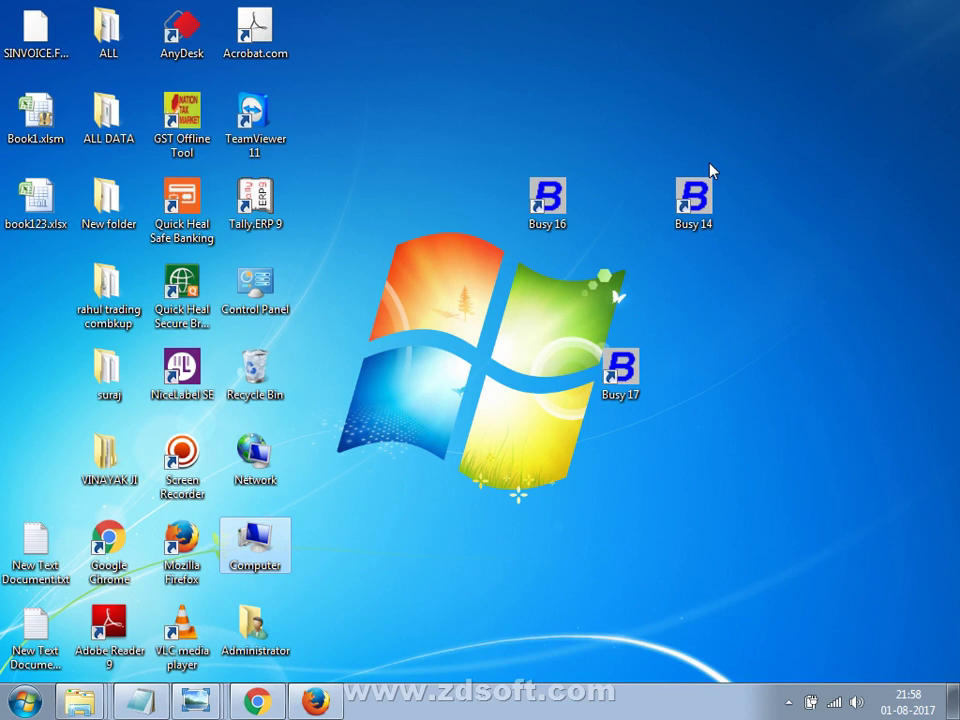
Bring the scanned notes image in Windows Photo Viewer to the front.
key("alt+Tab")
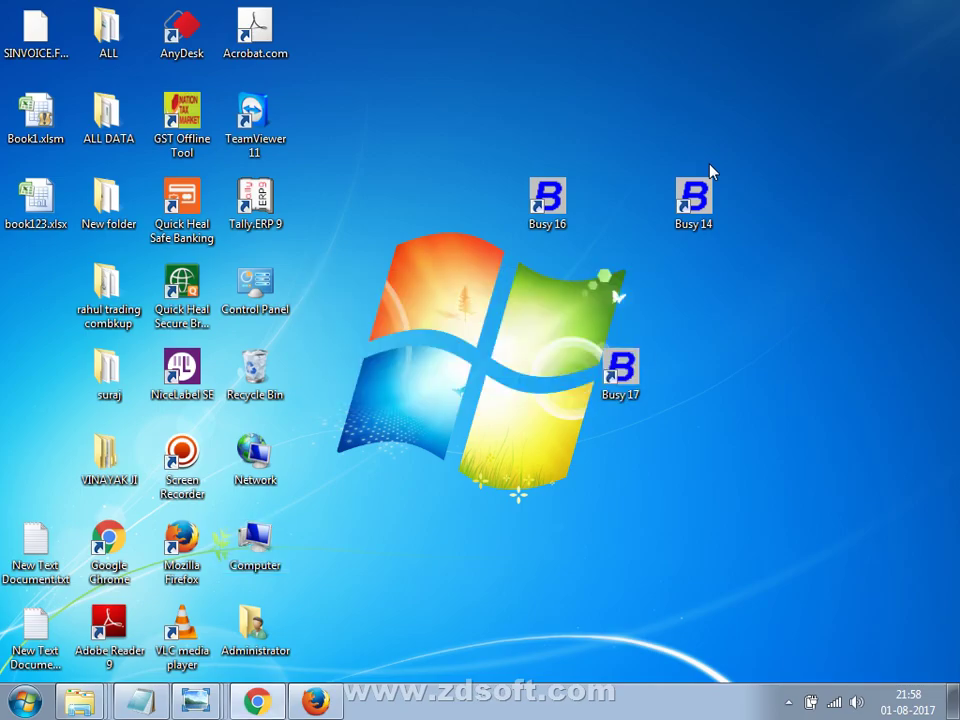
key("alt+Tab")
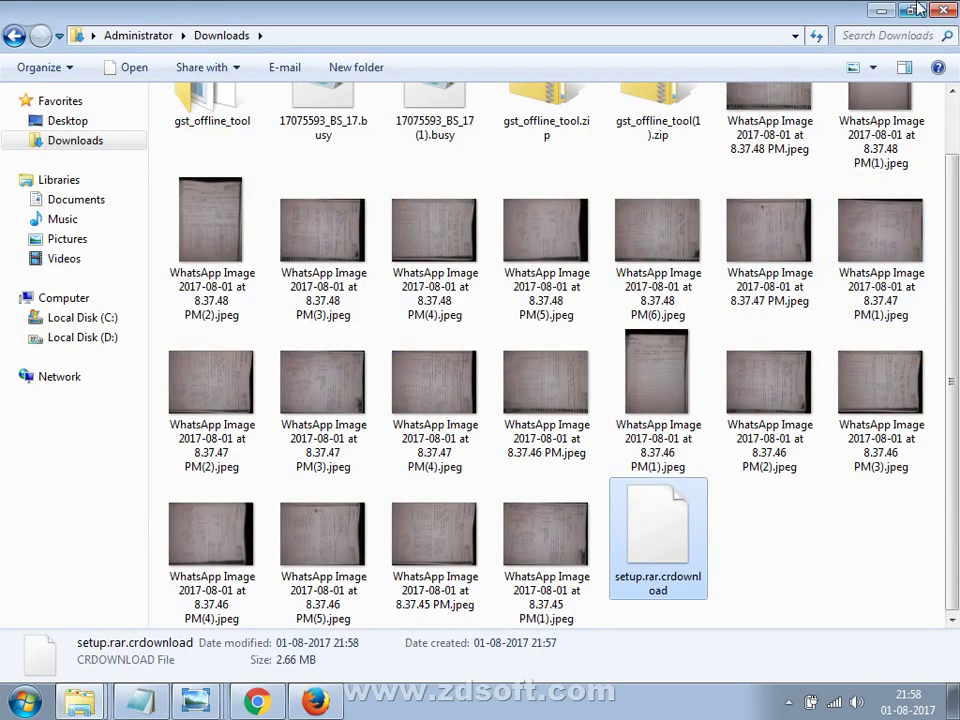
left_click(196, 702)
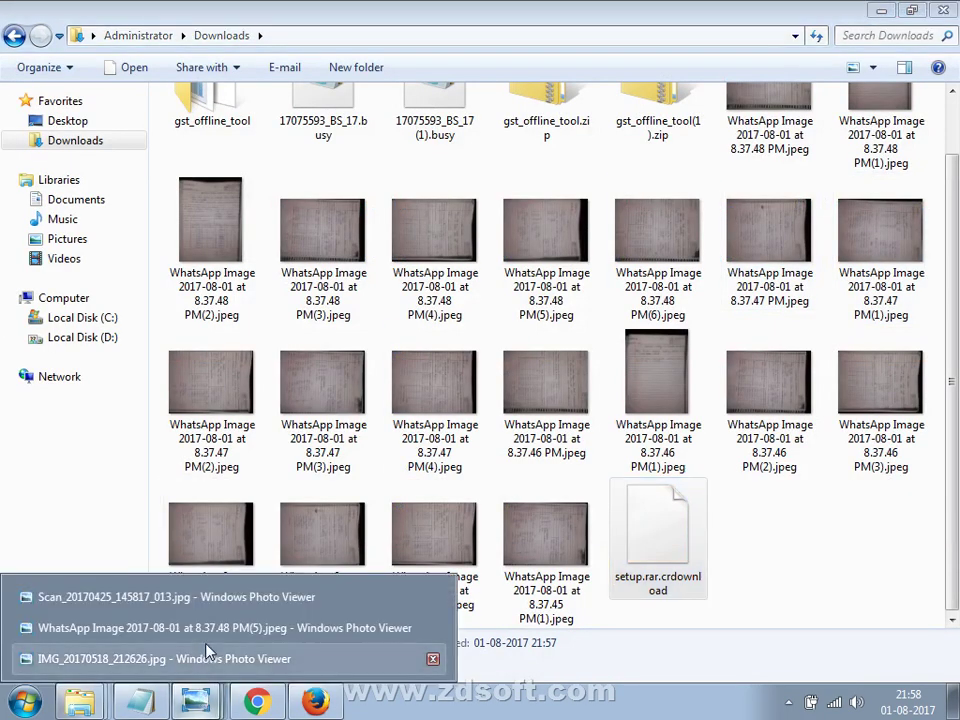
left_click(232, 600)
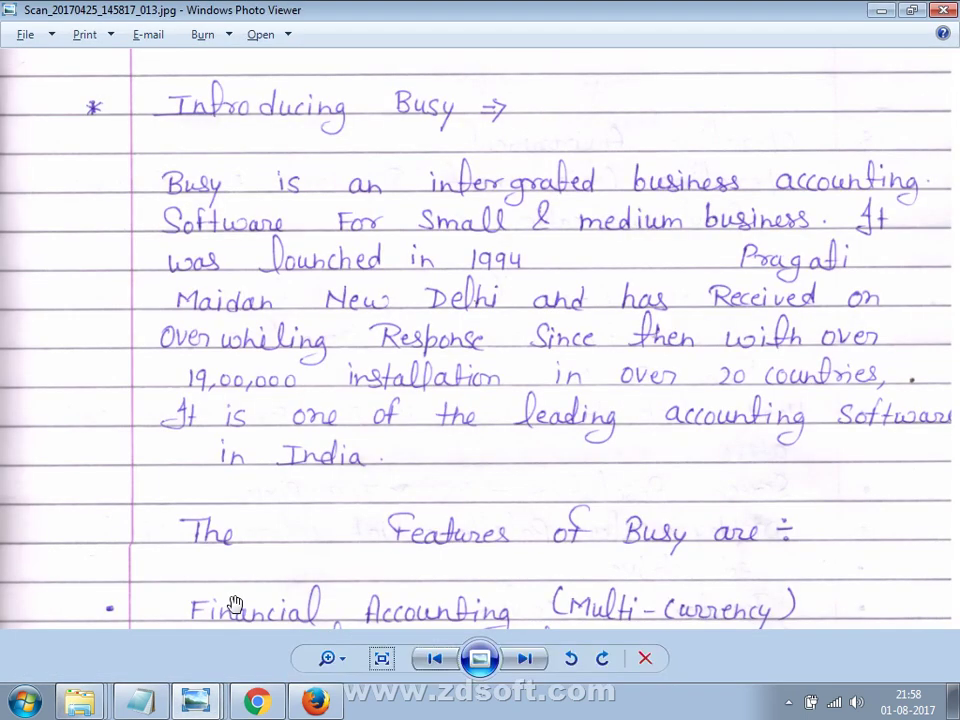
Advance to scan _015 on the 'Could Not Check Security' message, read it, then show the desktop.
key("Right")
key("Right")
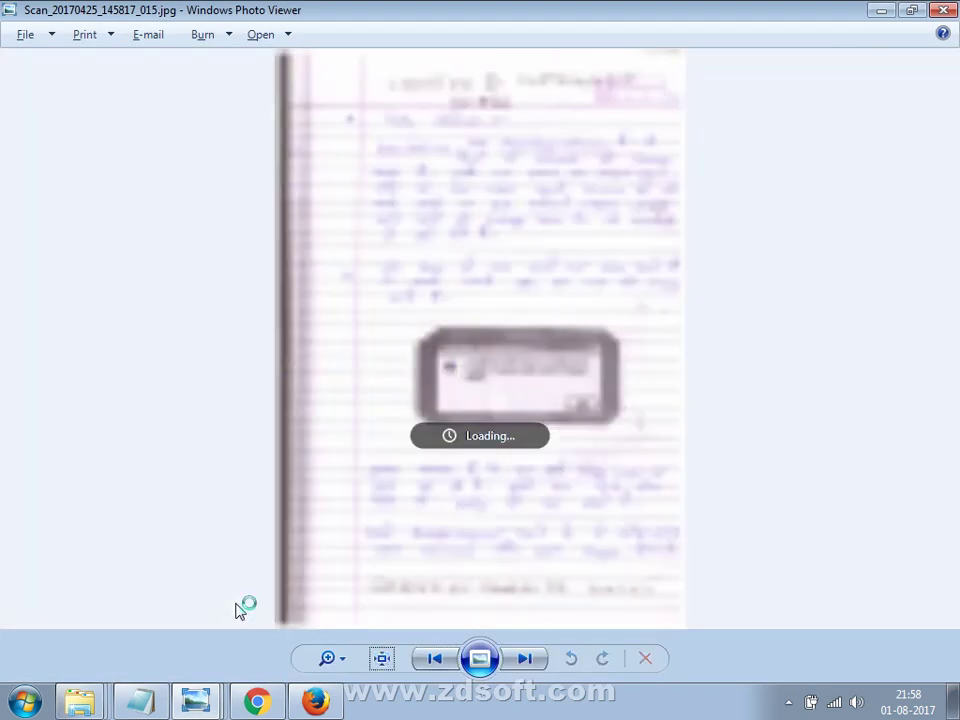
scroll(340, 490, "up", 5)
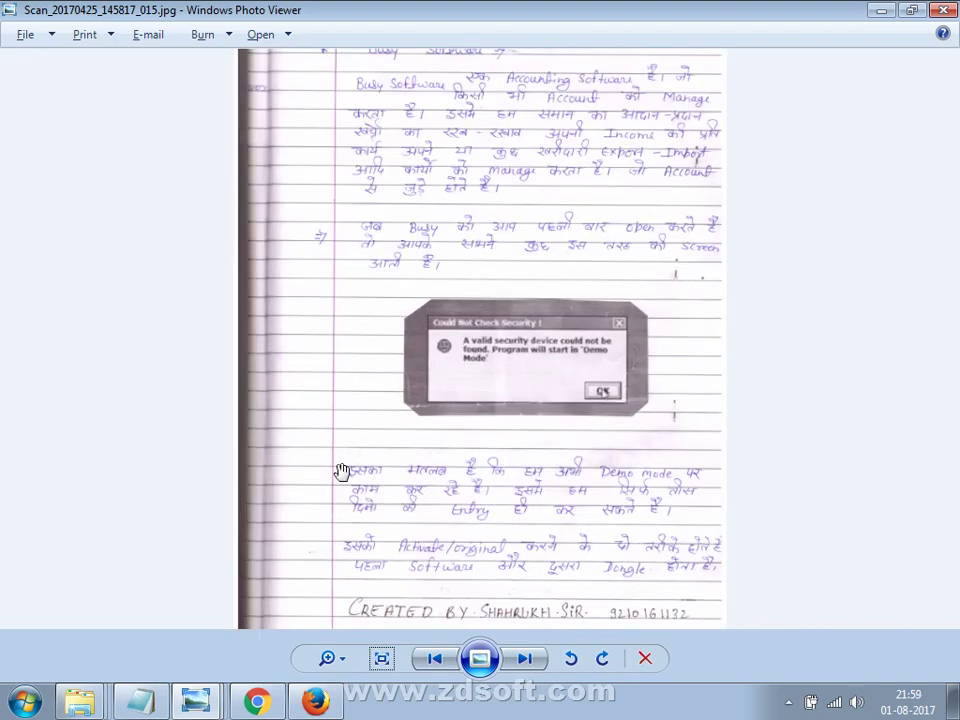
scroll(290, 431, "down", 3)
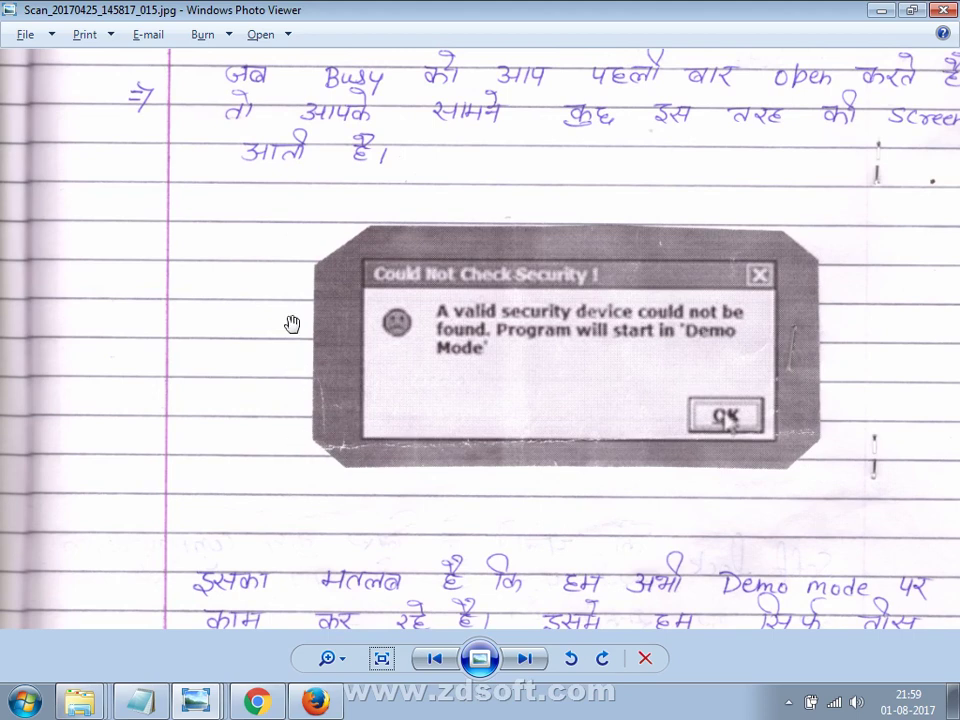
left_click_drag(306, 420, 298, 349)
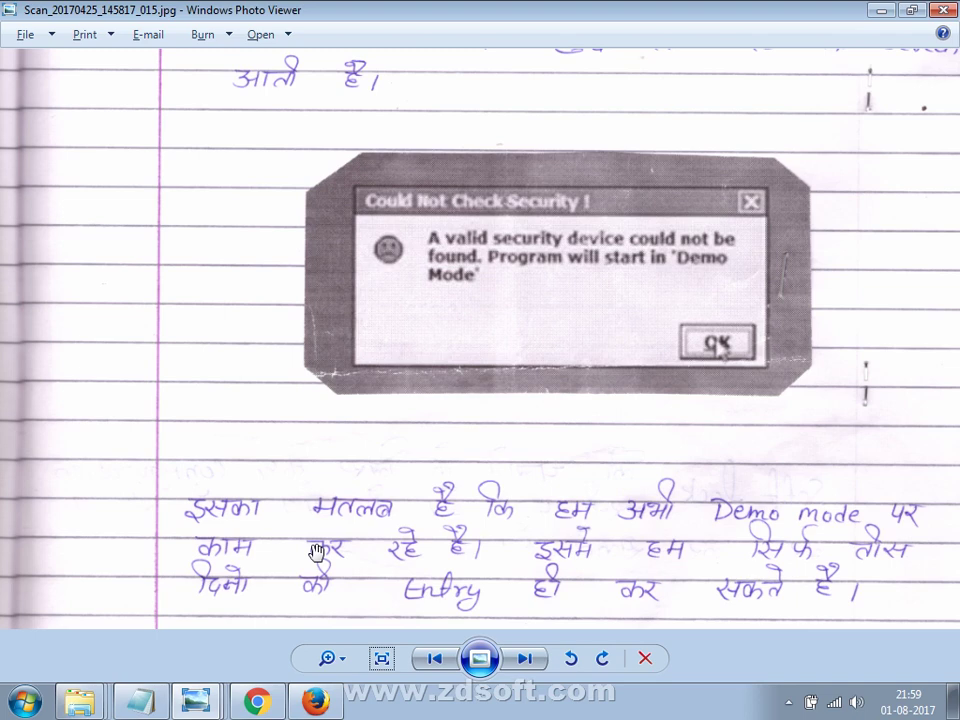
key("super+d")
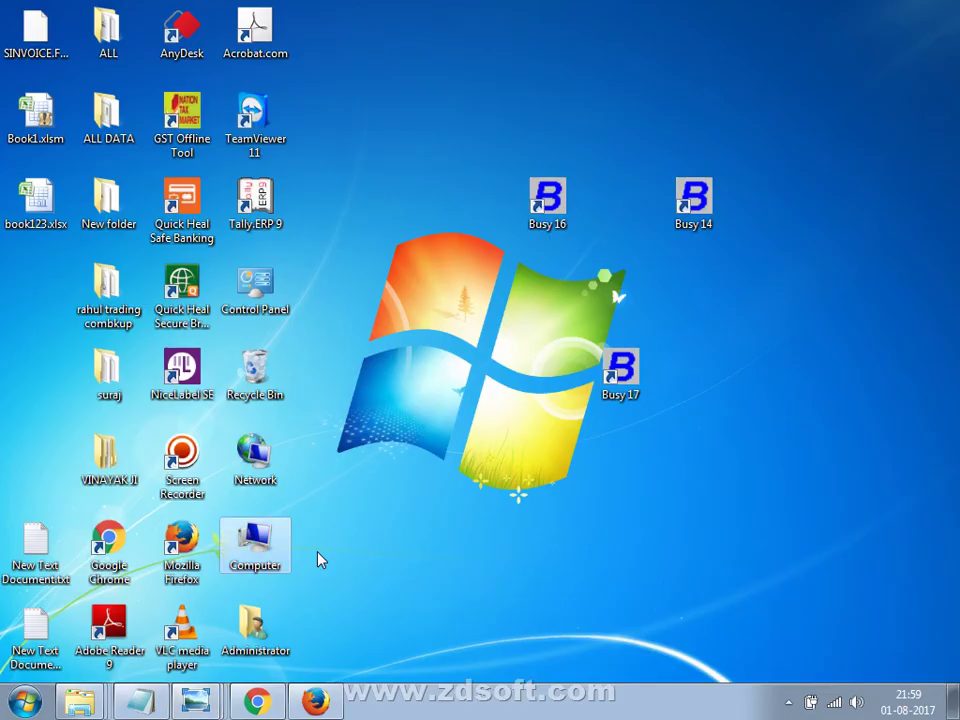
Launch Busy 17 from its desktop shortcut and accept the security warning to run as Demo Copy.
double_click(617, 370)
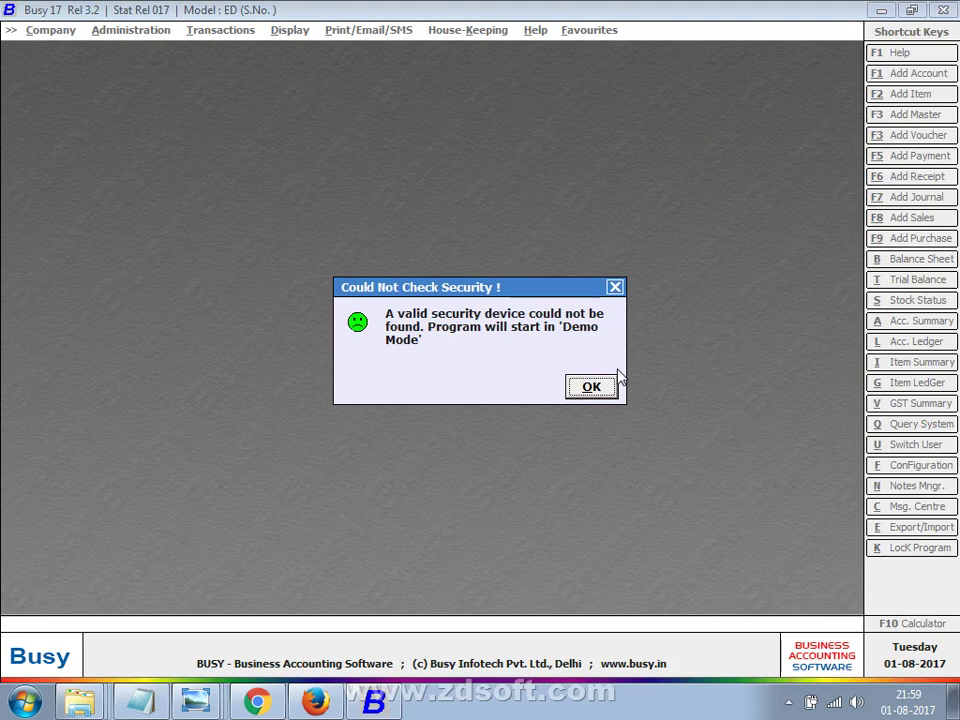
key("Return")
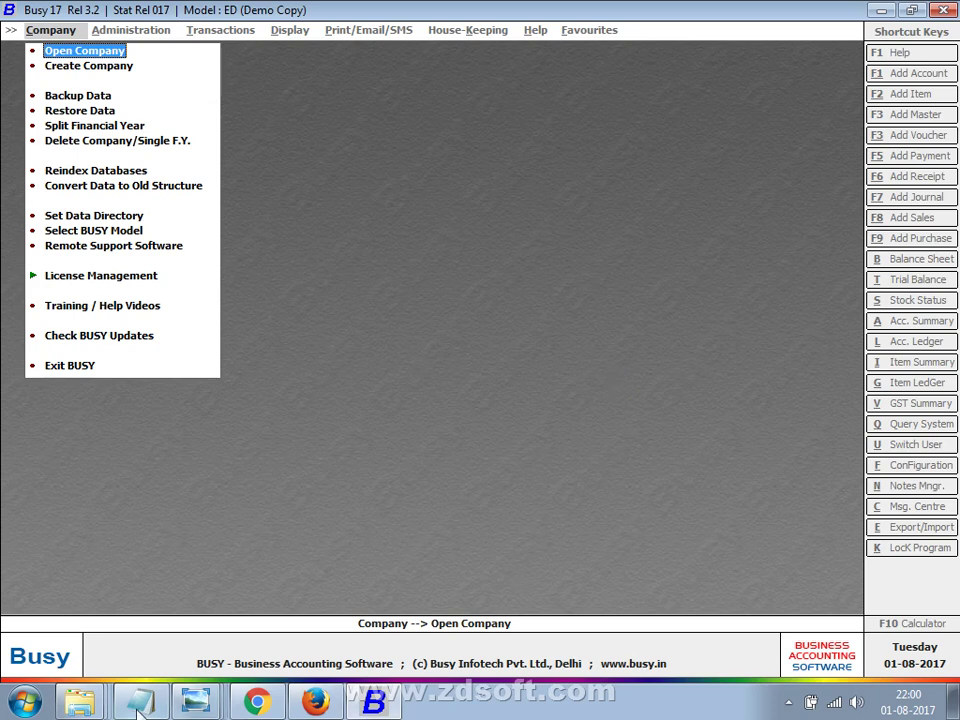
Bring the scan back, read the software/dongle activation lines, then advance to page _016.
left_click(200, 706)
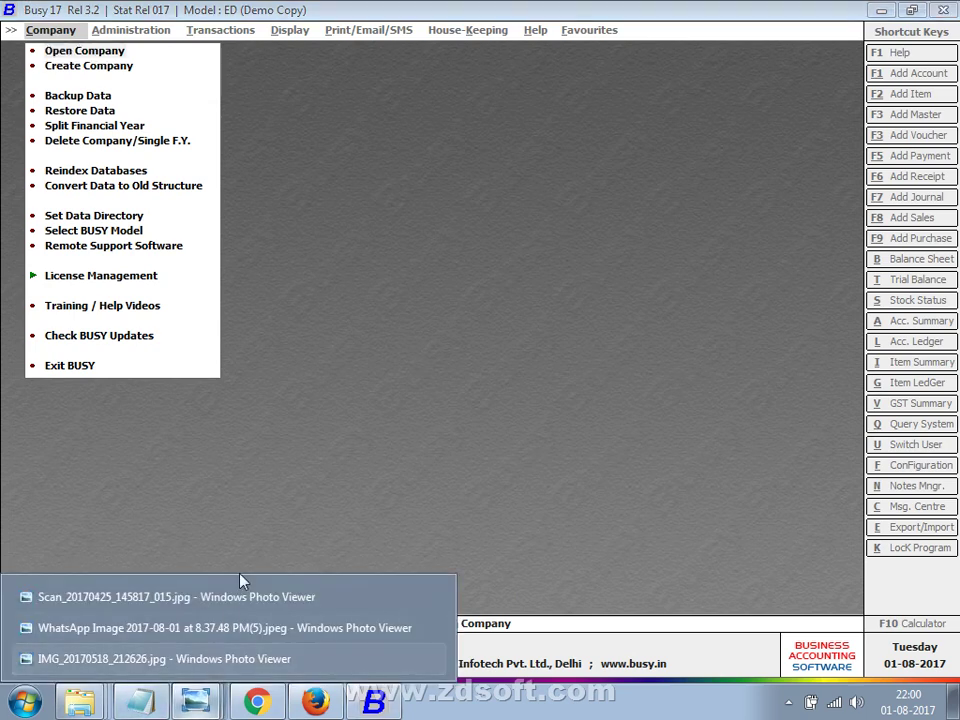
left_click(244, 596)
left_click_drag(280, 455, 189, 176)
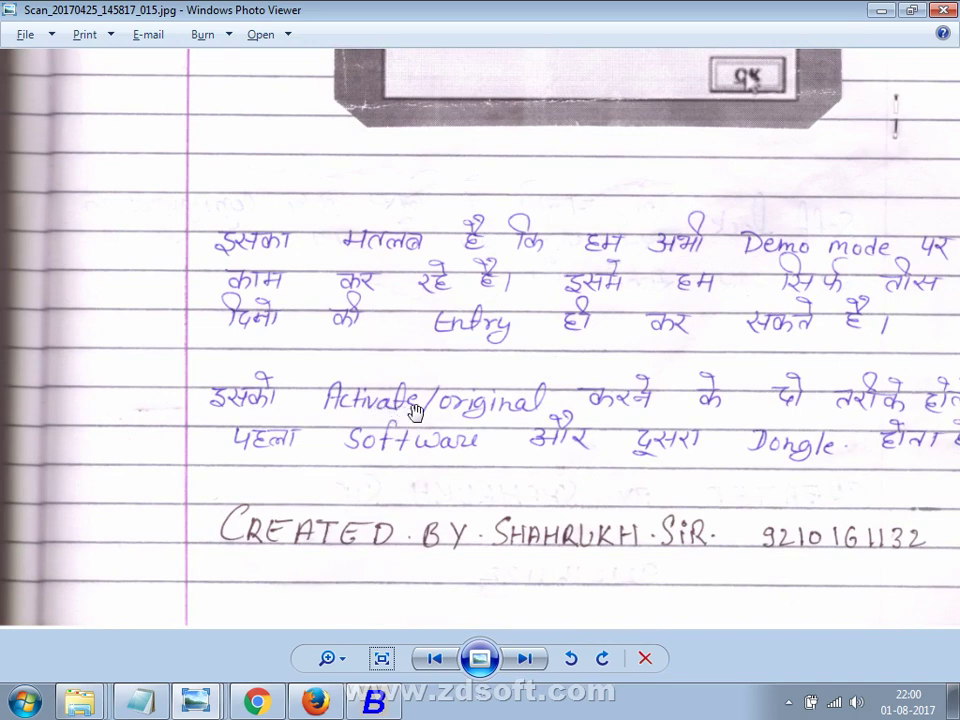
left_click_drag(929, 416, 865, 460)
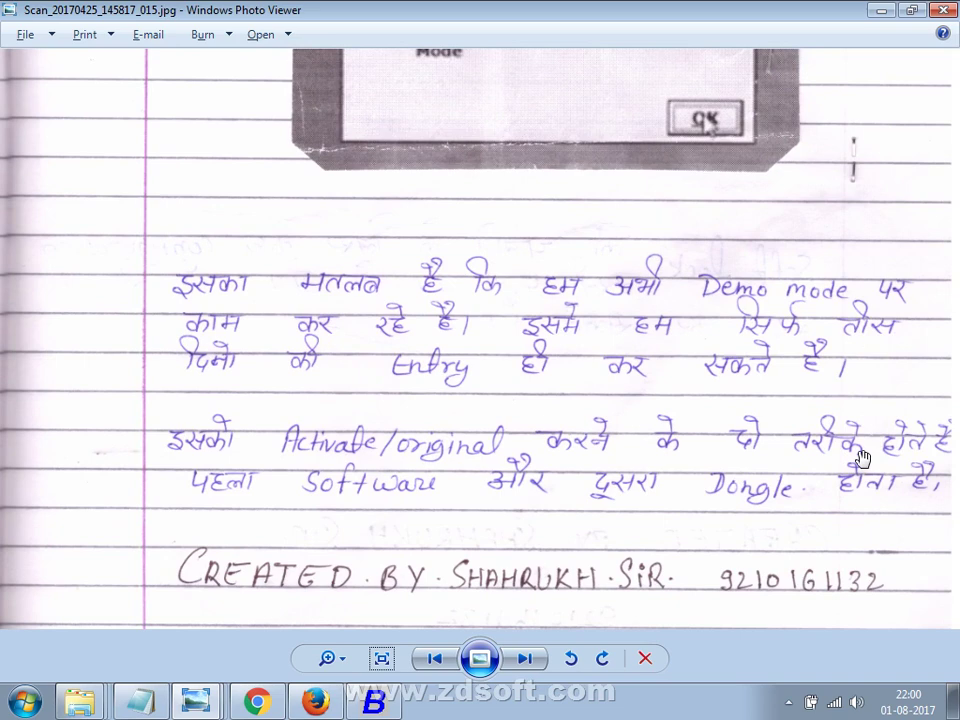
left_click(536, 660)
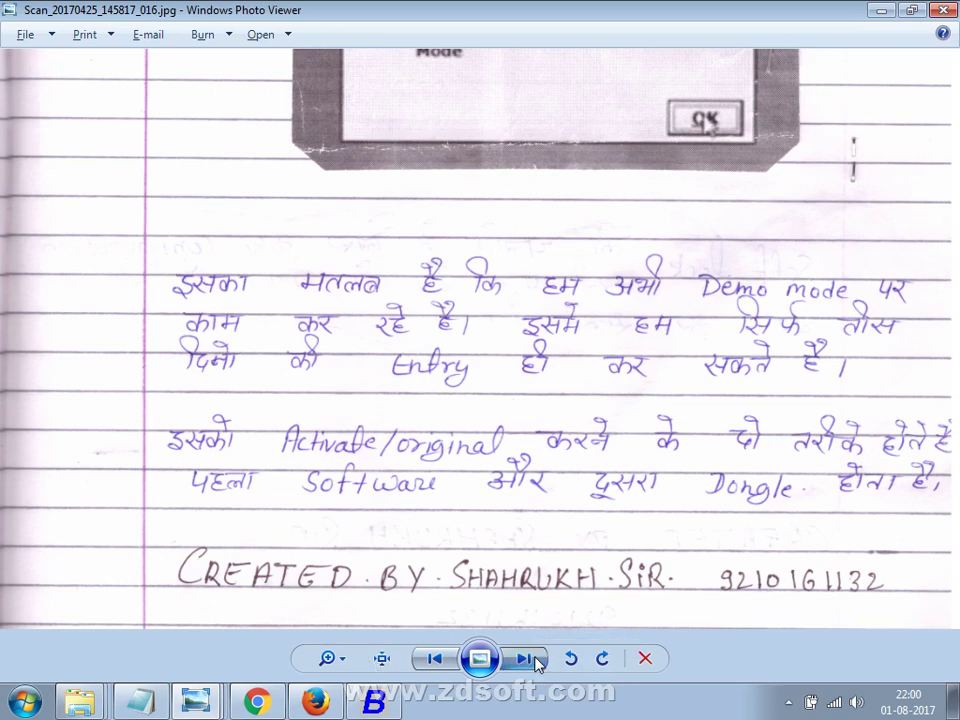
Go back to the Hard Lock / Soft Lock notes page, zoom and read it, then show the desktop.
left_click(433, 658)
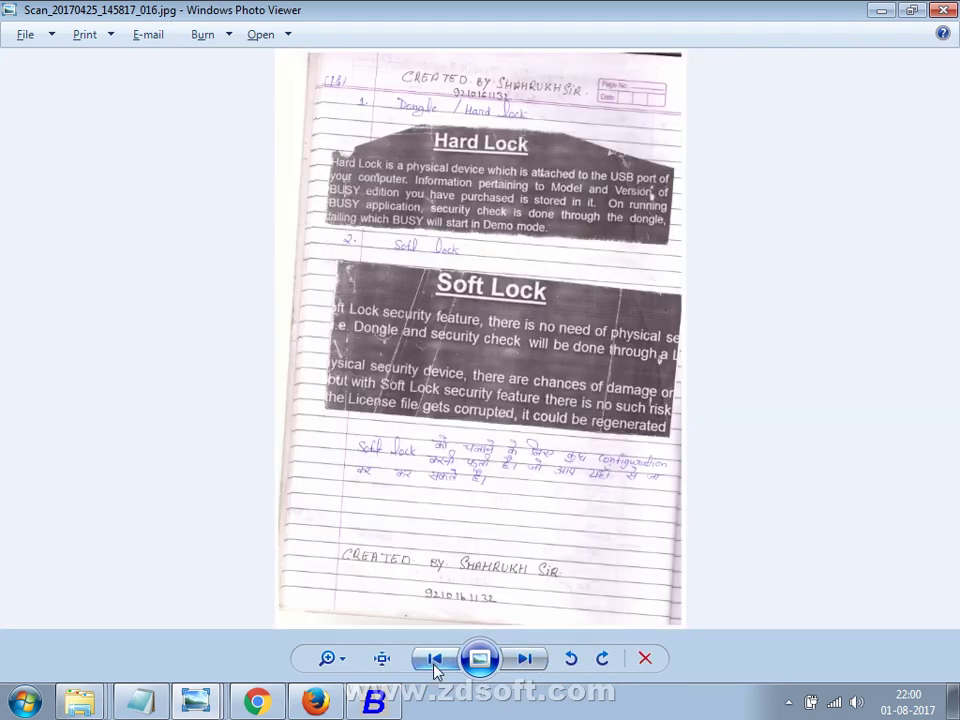
scroll(446, 457, "up", 2)
scroll(436, 436, "up", 3)
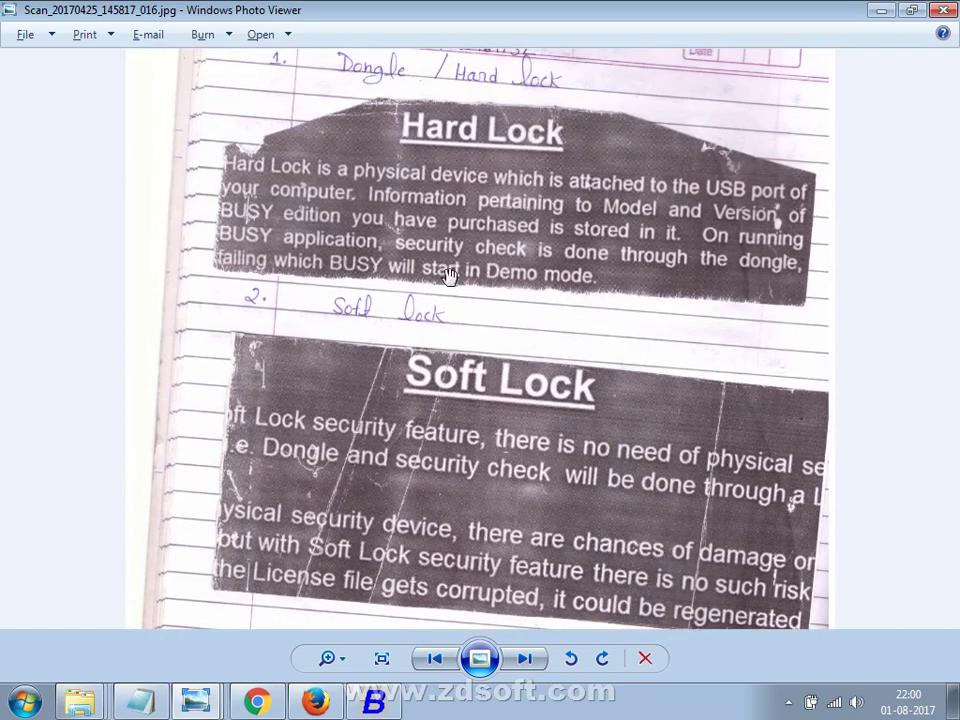
left_click_drag(408, 158, 408, 414)
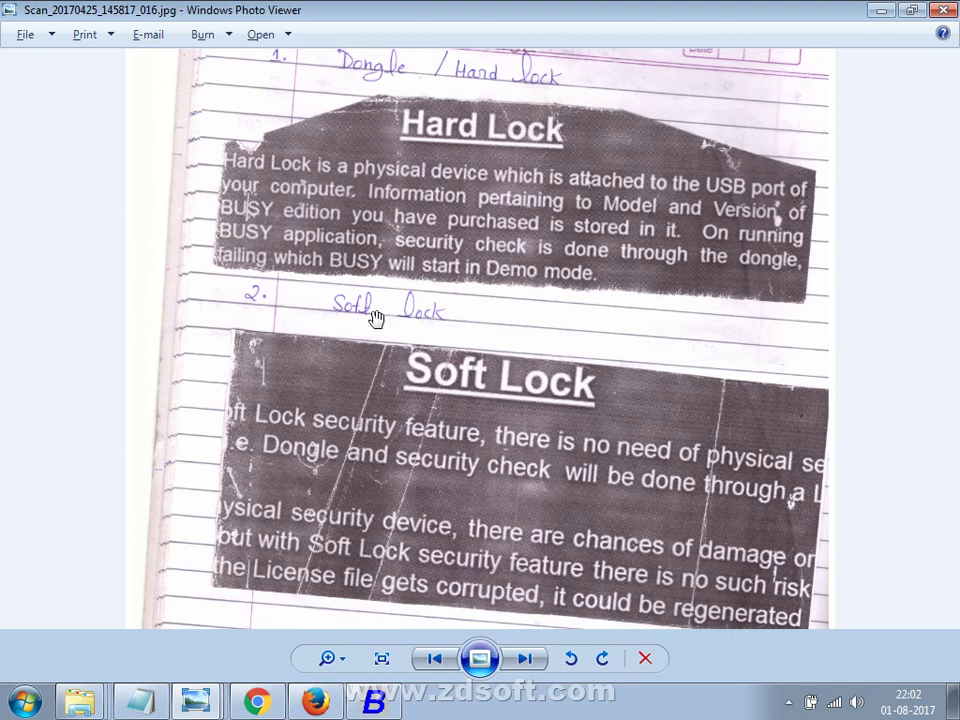
key("super+d")
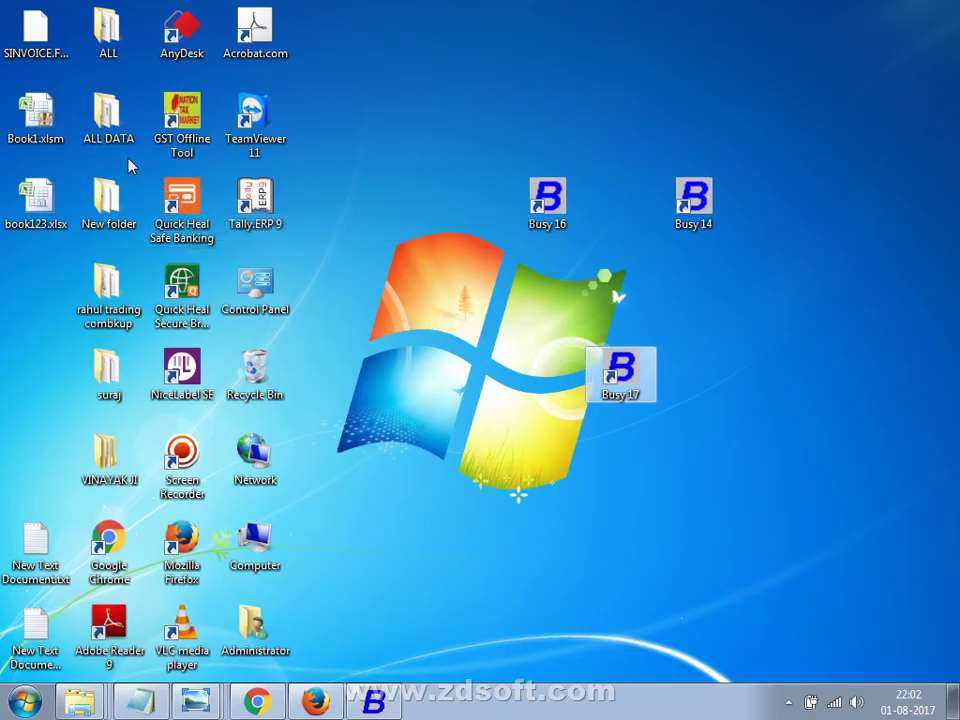
Move book123.xlsx beside the Busy 16 shortcut and return the Hard Lock notes scan to front.
left_click_drag(36, 195, 490, 186)
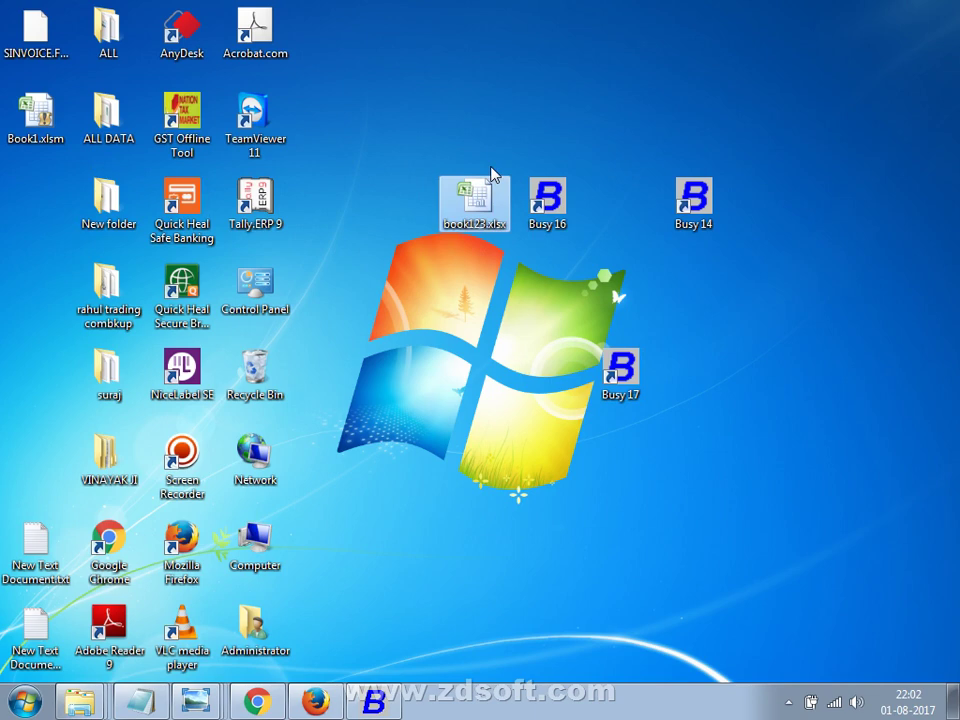
key("alt+Tab")
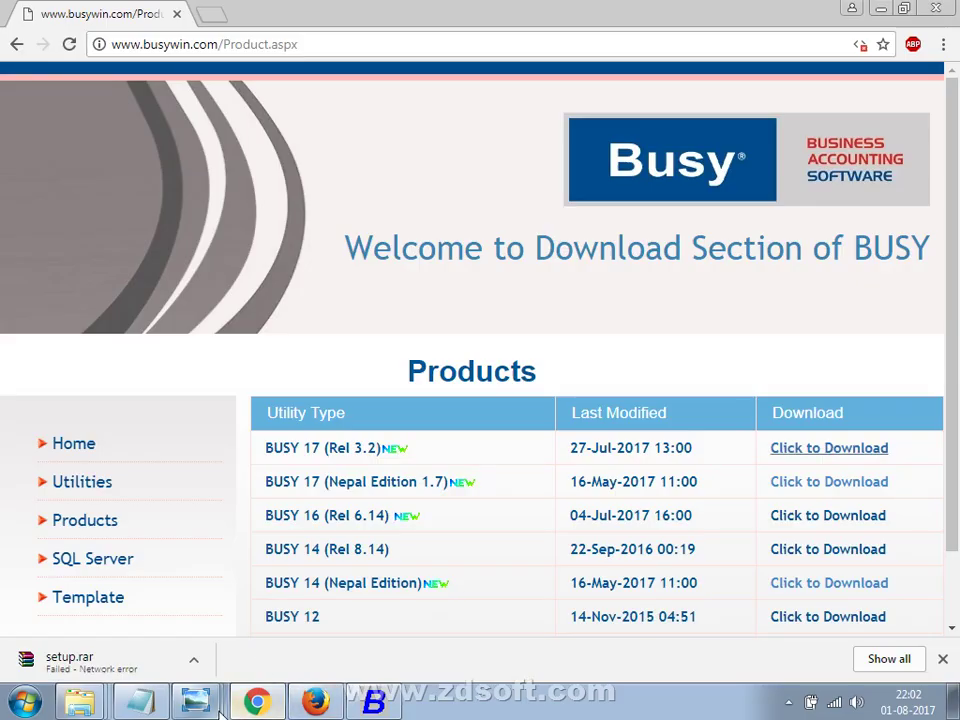
mouse_move(208, 698)
left_click(224, 600)
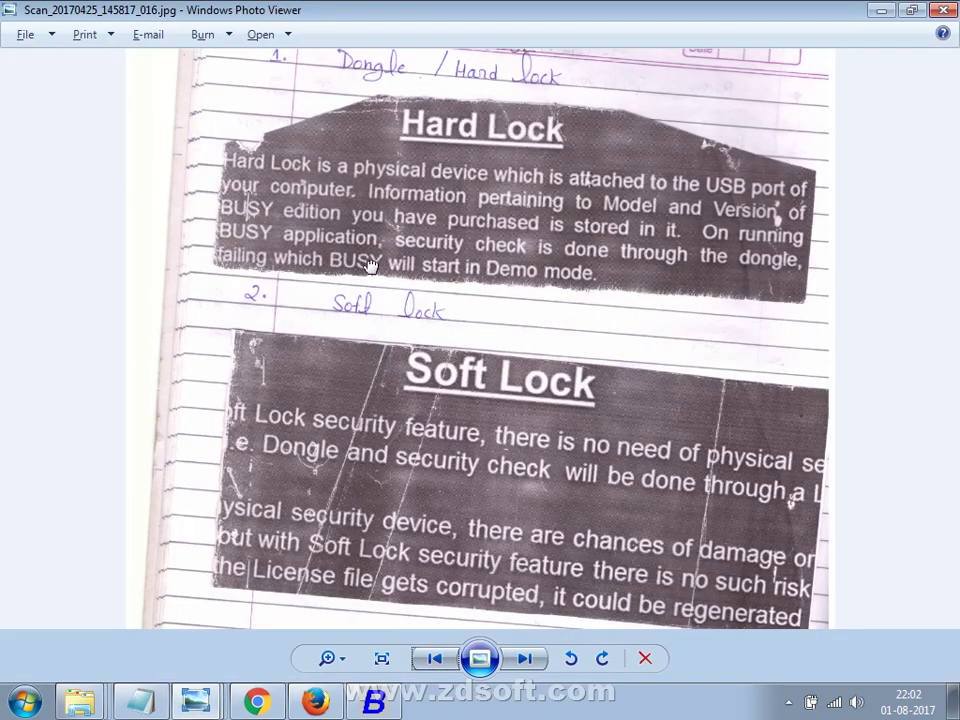
Read the Soft Lock text, page forward through later scans, step back one, then return to Chrome.
left_click_drag(552, 251, 375, 336)
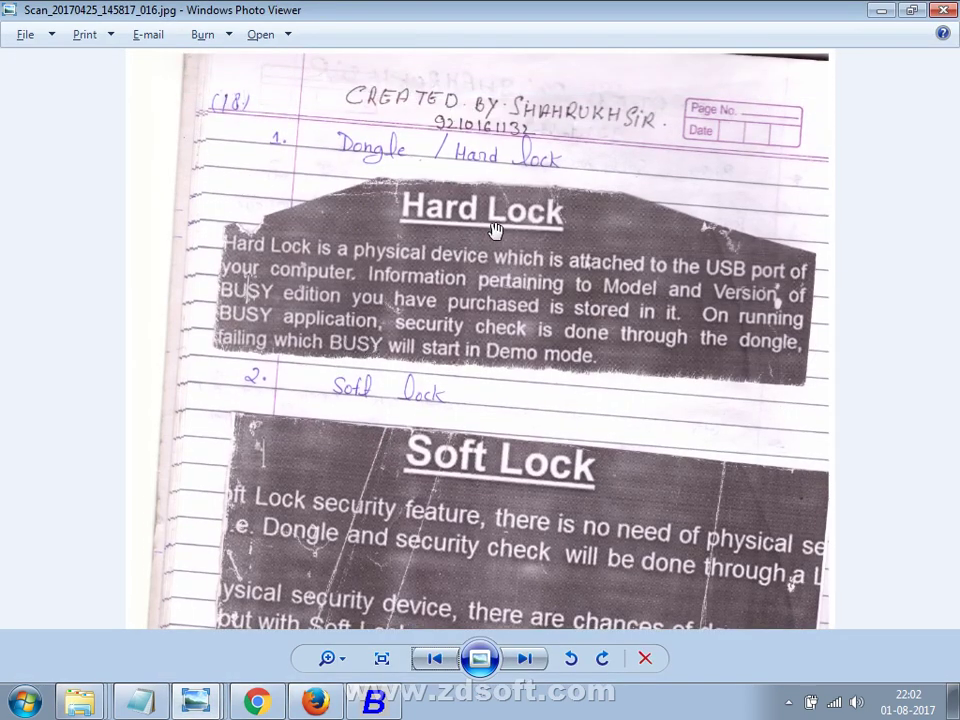
left_click_drag(379, 510, 390, 441)
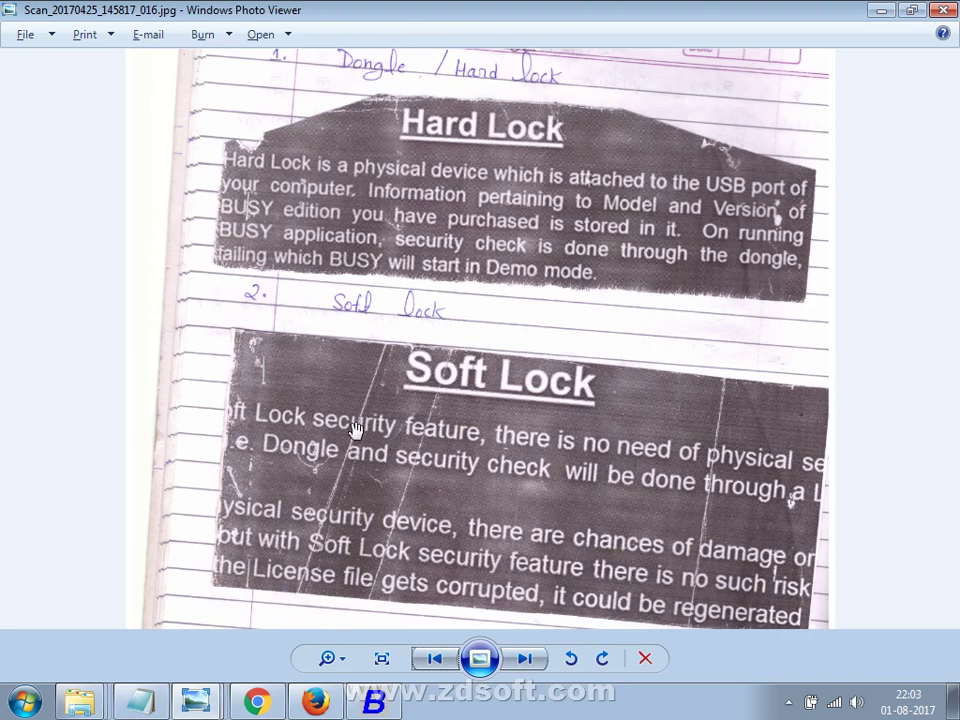
key("Right")
key("Right")
key("Right")
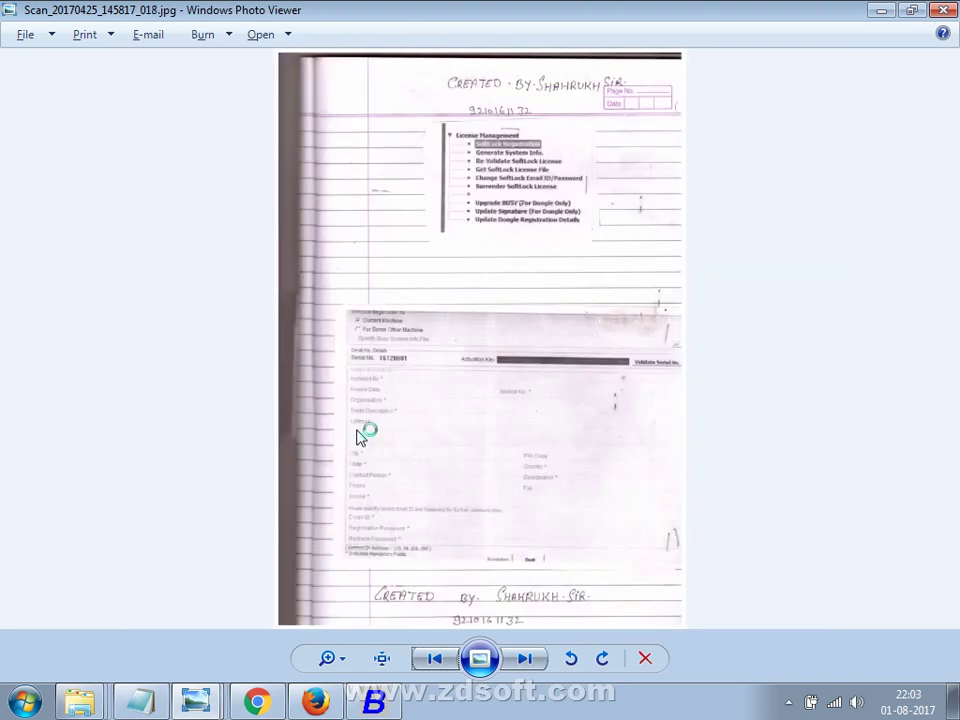
key("Right")
key("Right")
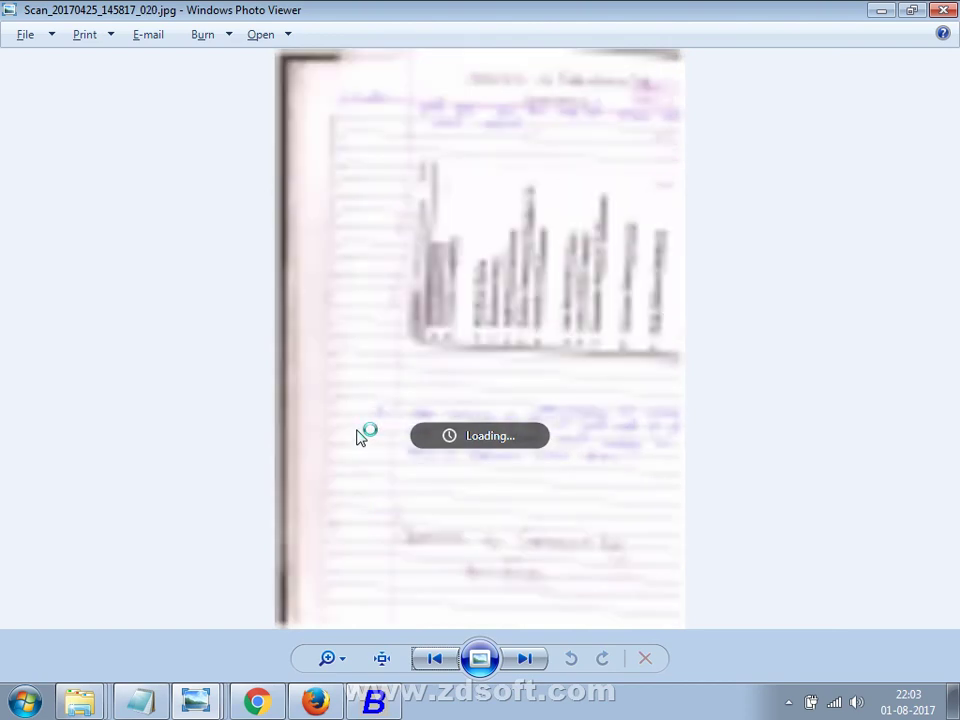
key("Right")
key("Right")
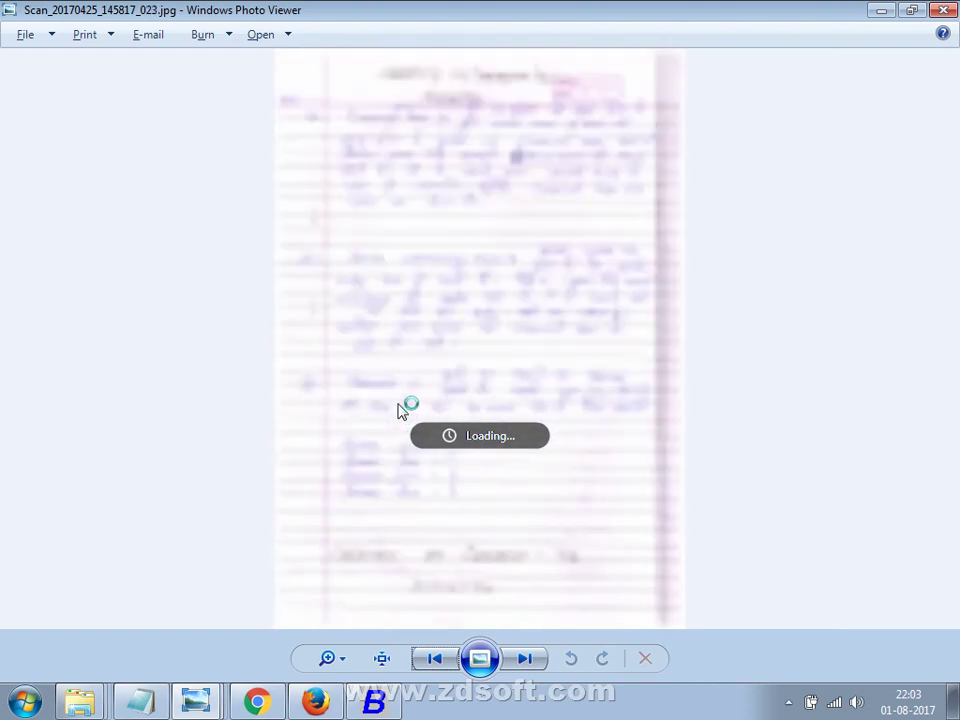
key("Left")
key("alt+Tab")
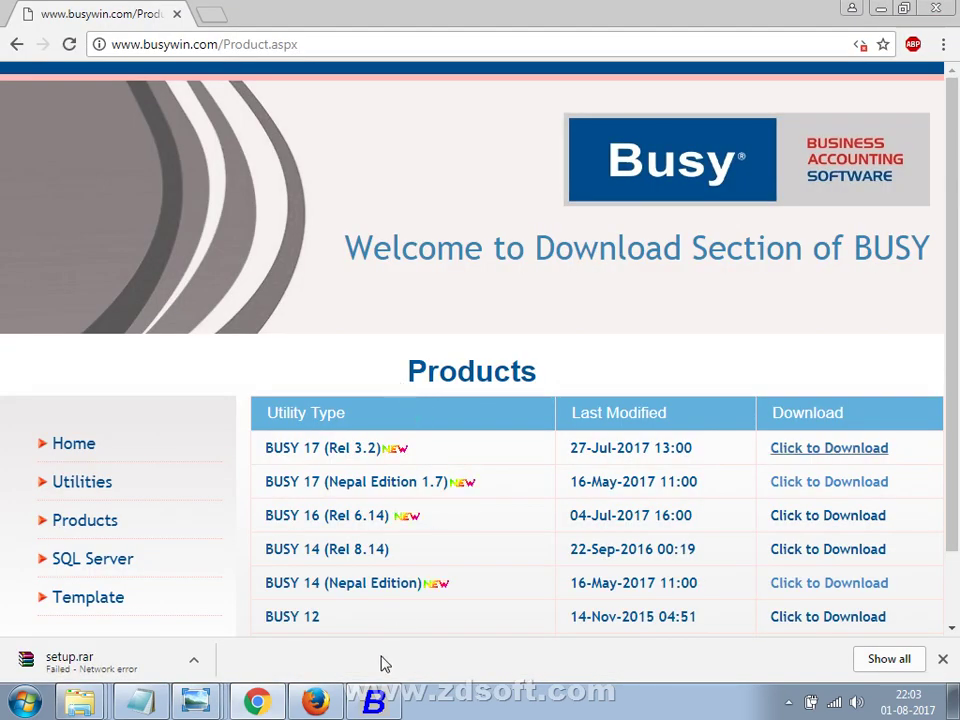
Switch from Chrome back to the Busy 17 Demo Copy window via the taskbar.
left_click(374, 702)
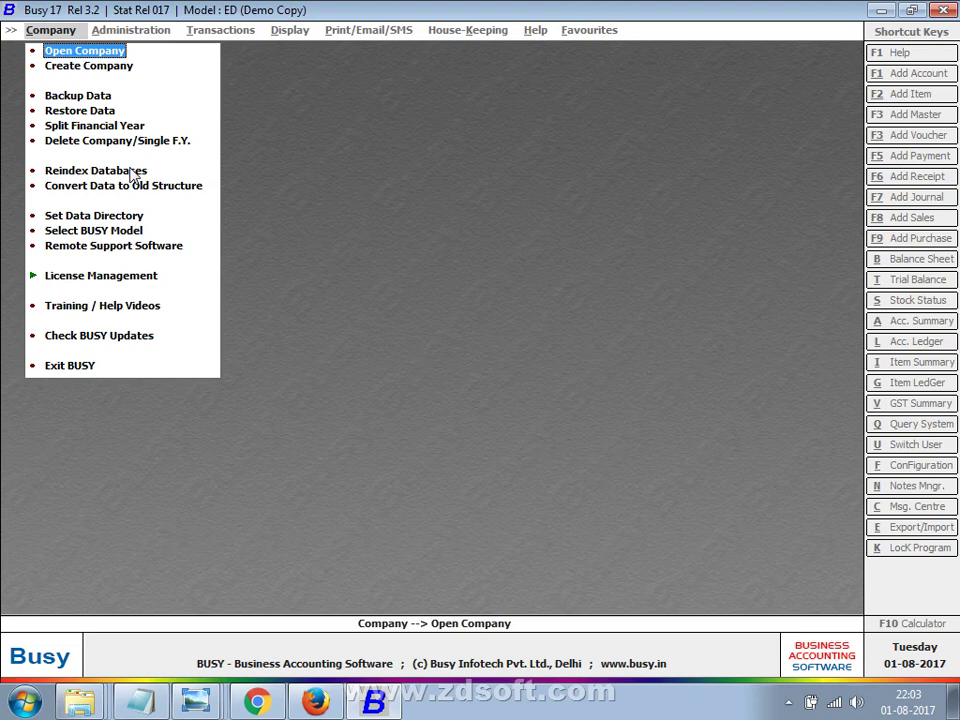
key("Down")
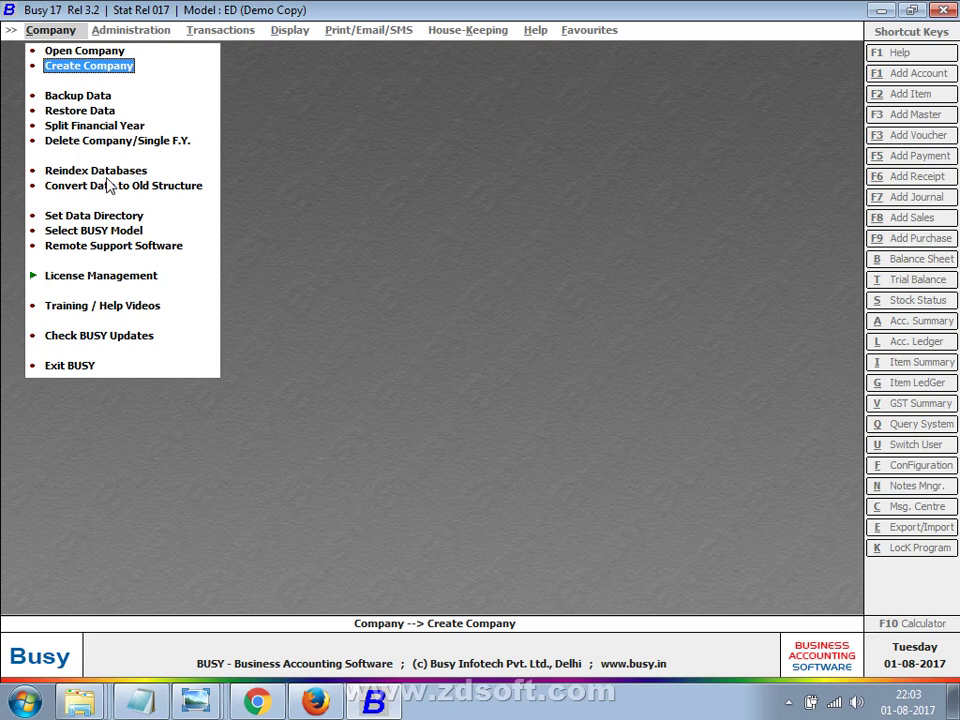
left_click(82, 221)
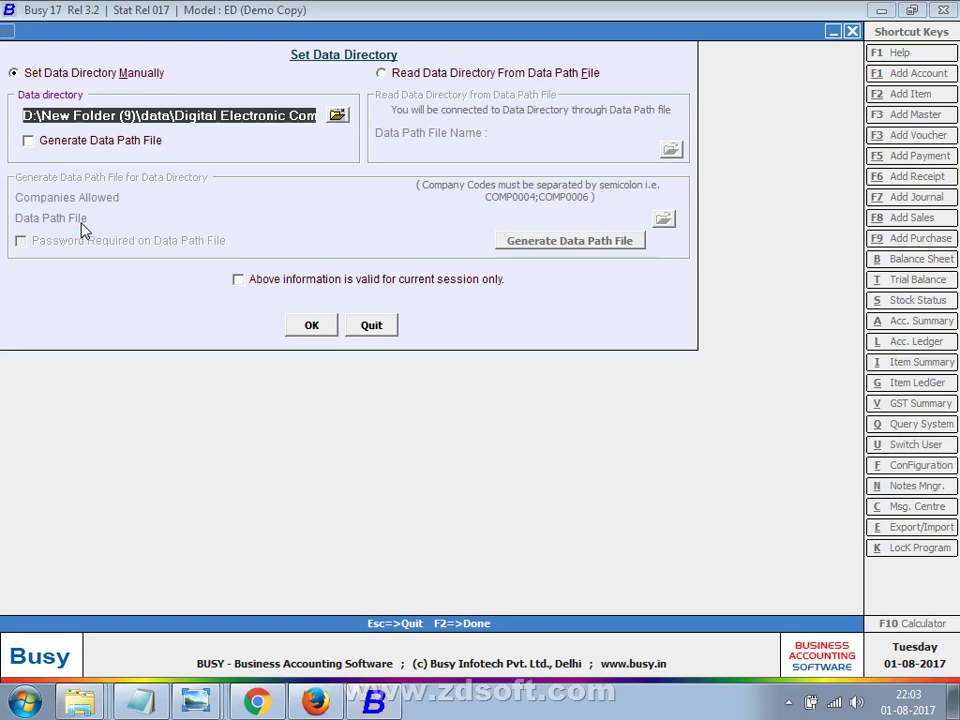
key("Escape")
key("Up")
key("Up")
key("Up")
key("Up")
key("Up")
key("Up")
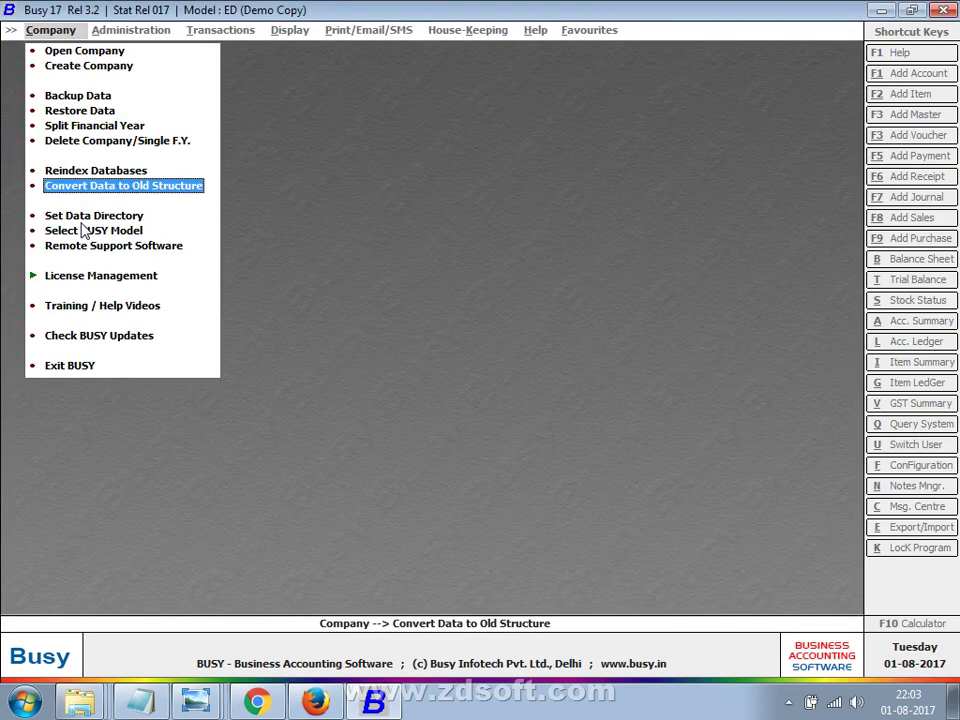
key("Up")
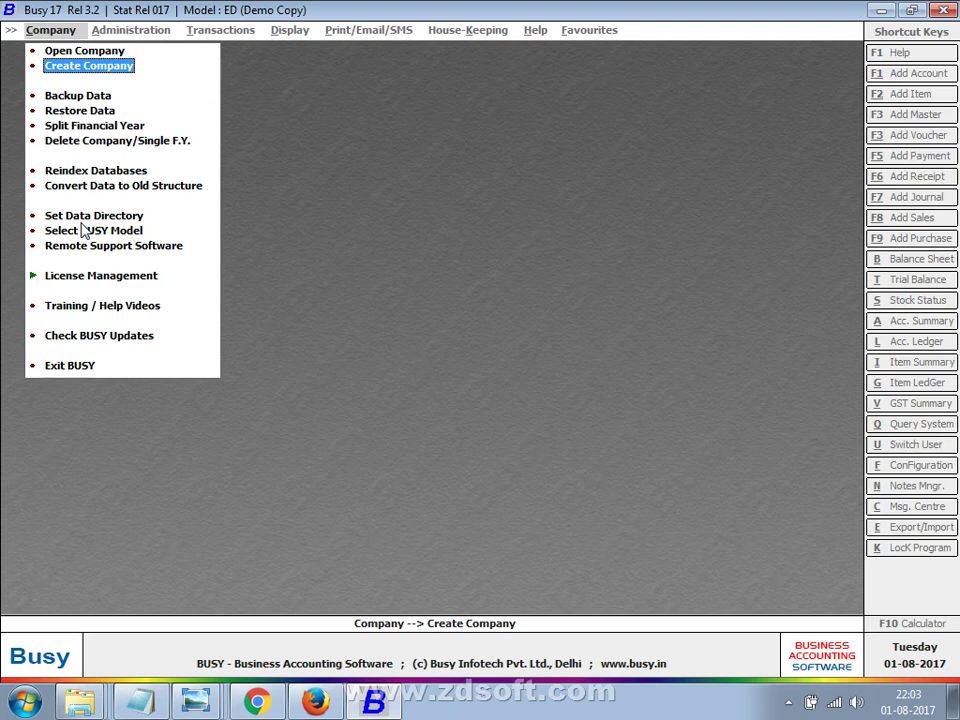
key("Down")
key("Down")
key("Down")
key("Down")
key("Down")
key("Down")
key("Down")
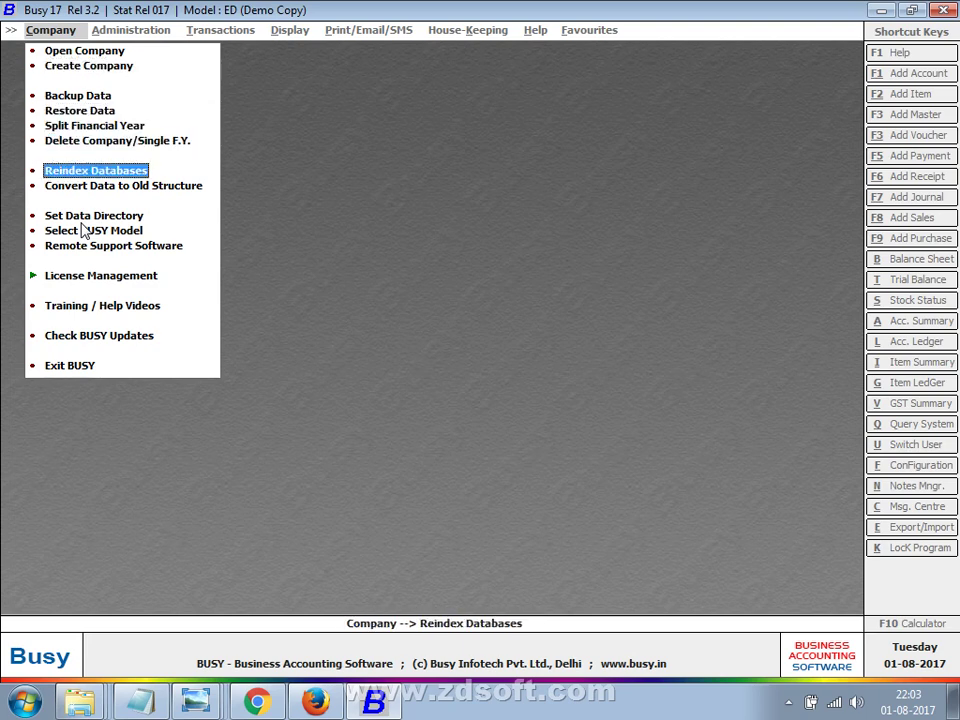
key("Return")
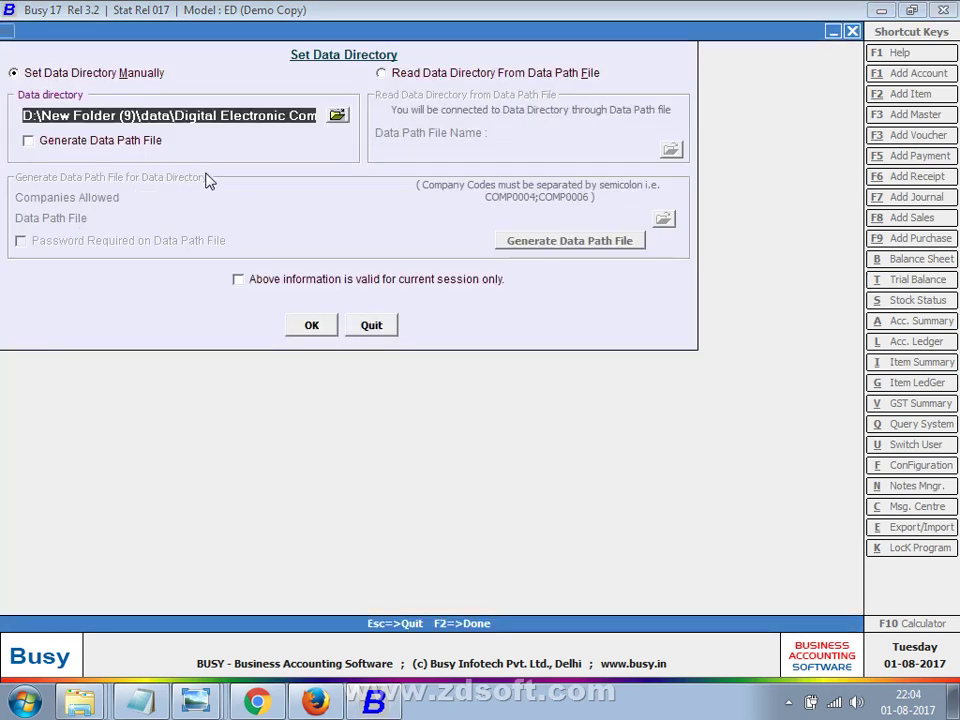
left_click(332, 117)
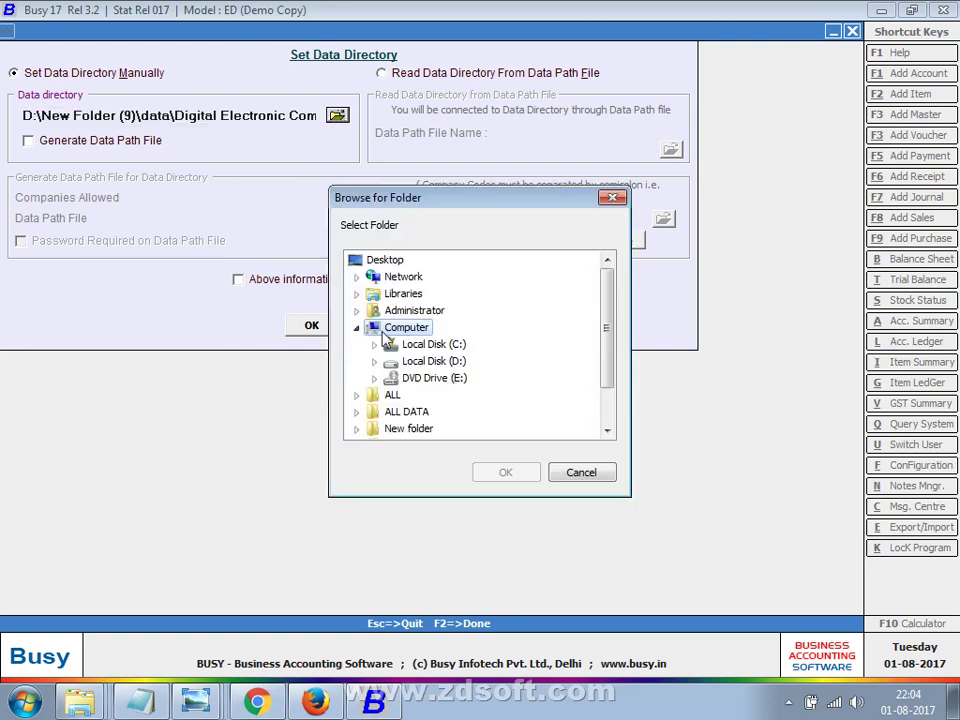
left_click(376, 364)
left_click(428, 360)
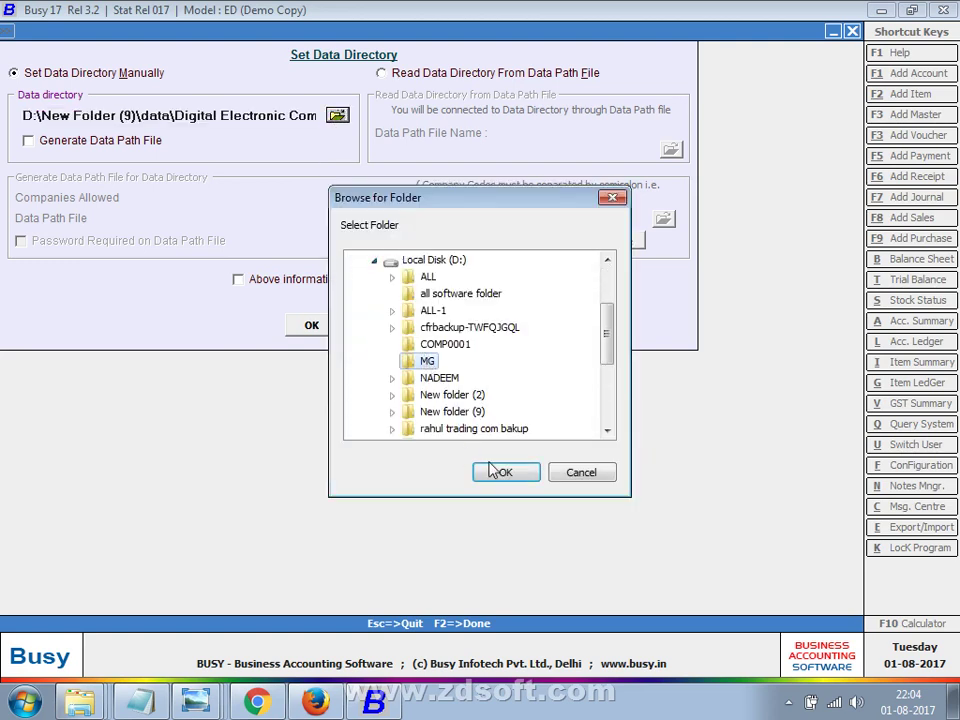
left_click(502, 471)
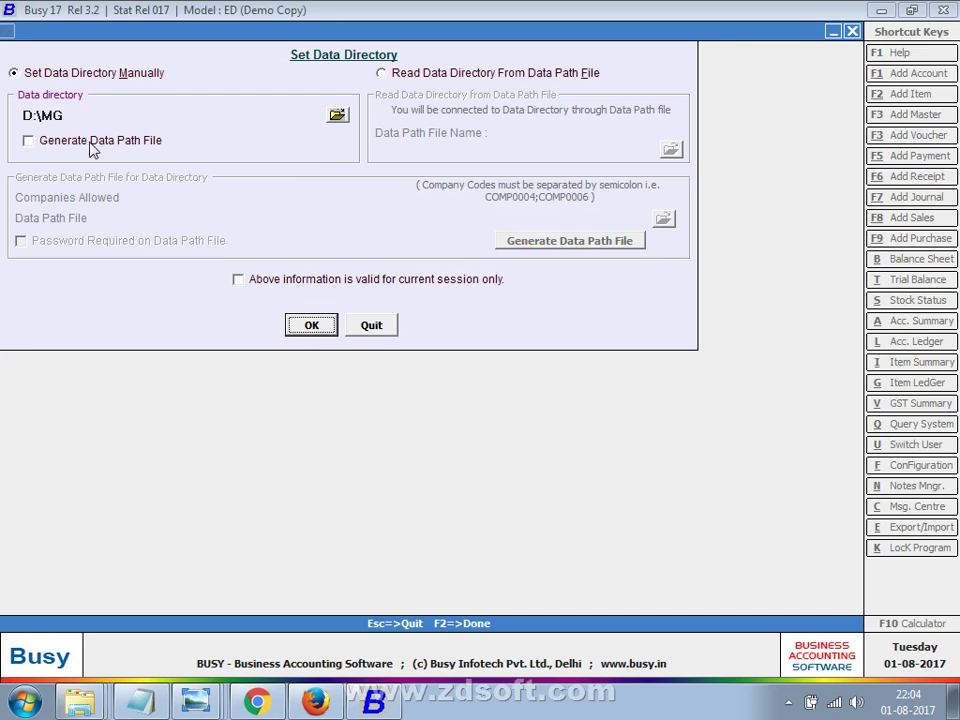
left_click(368, 330)
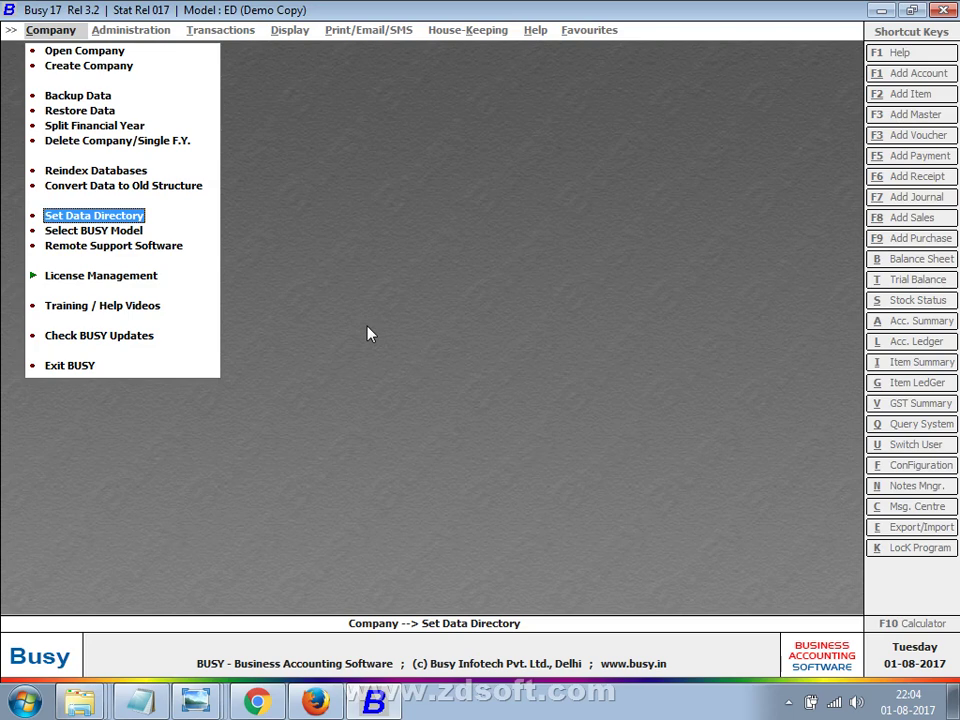
Create a folder named 'ABC COMPANY' on Local Disk (D:), then return to Busy.
key("super+e")
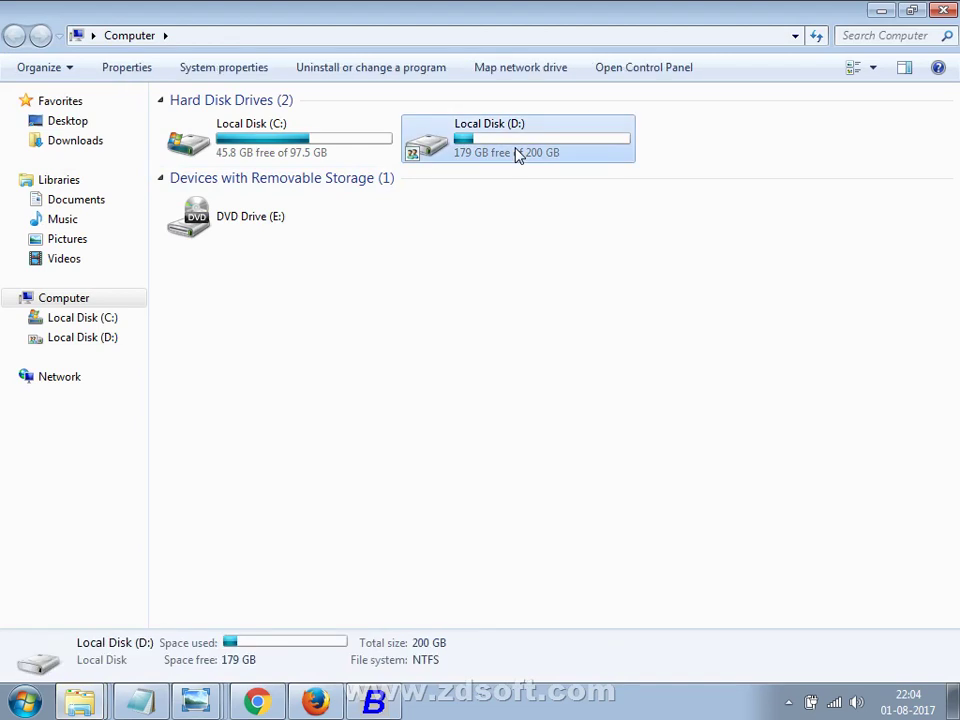
double_click(517, 155)
left_click(337, 72)
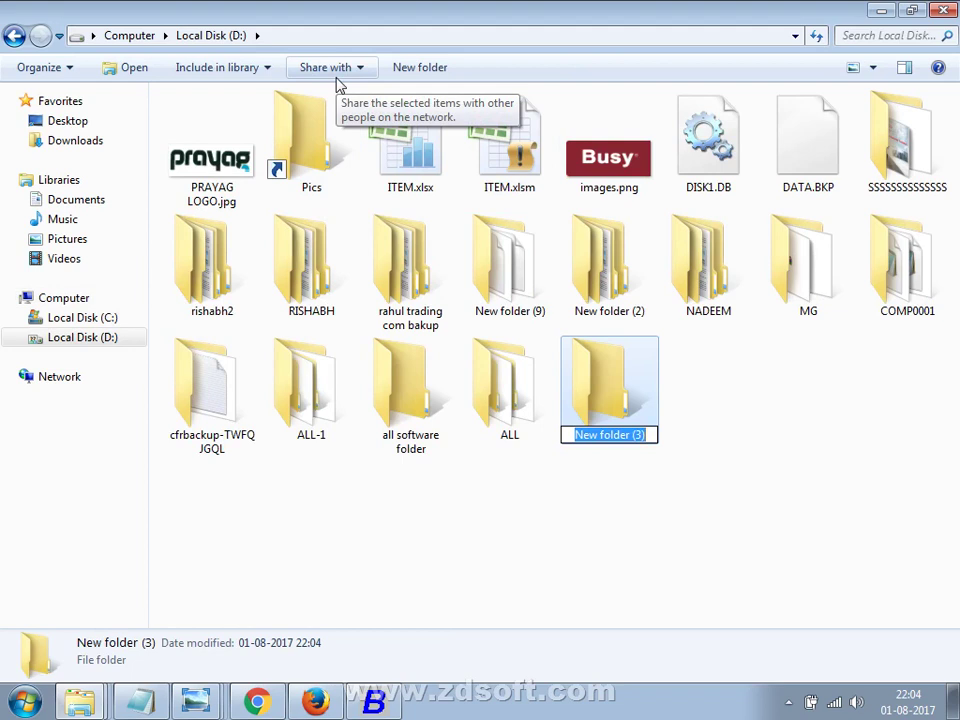
type("A")
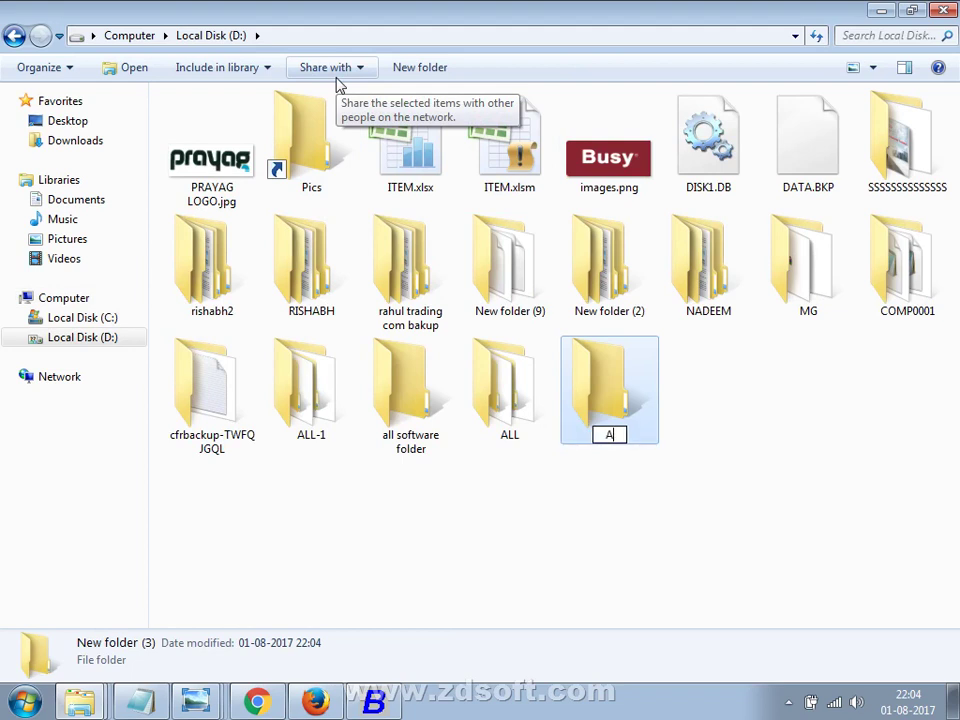
type("BC C")
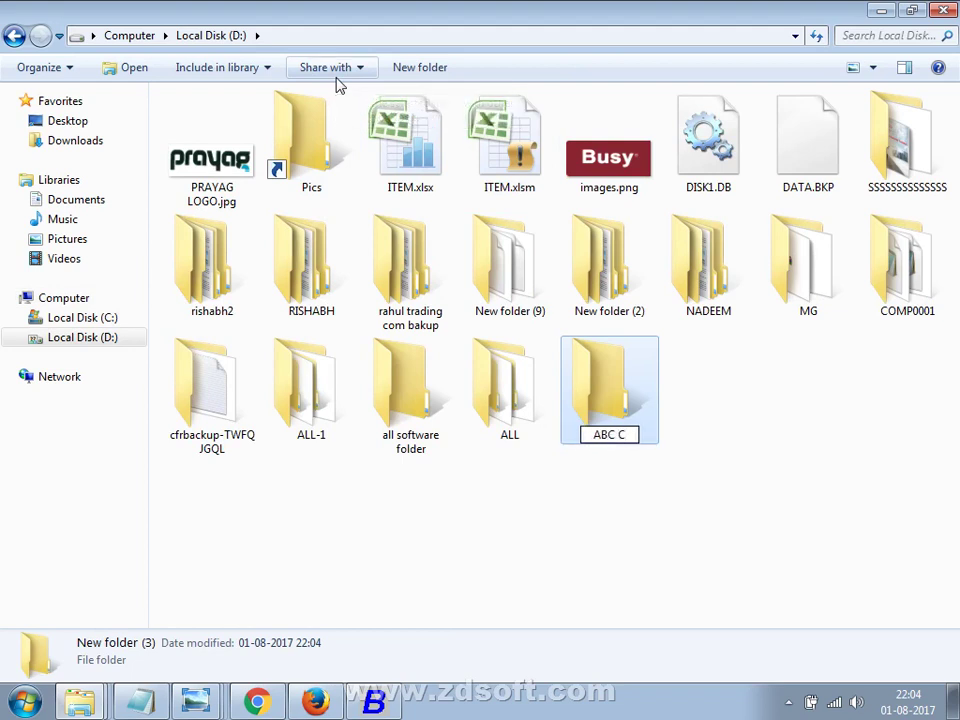
type("OMPANY")
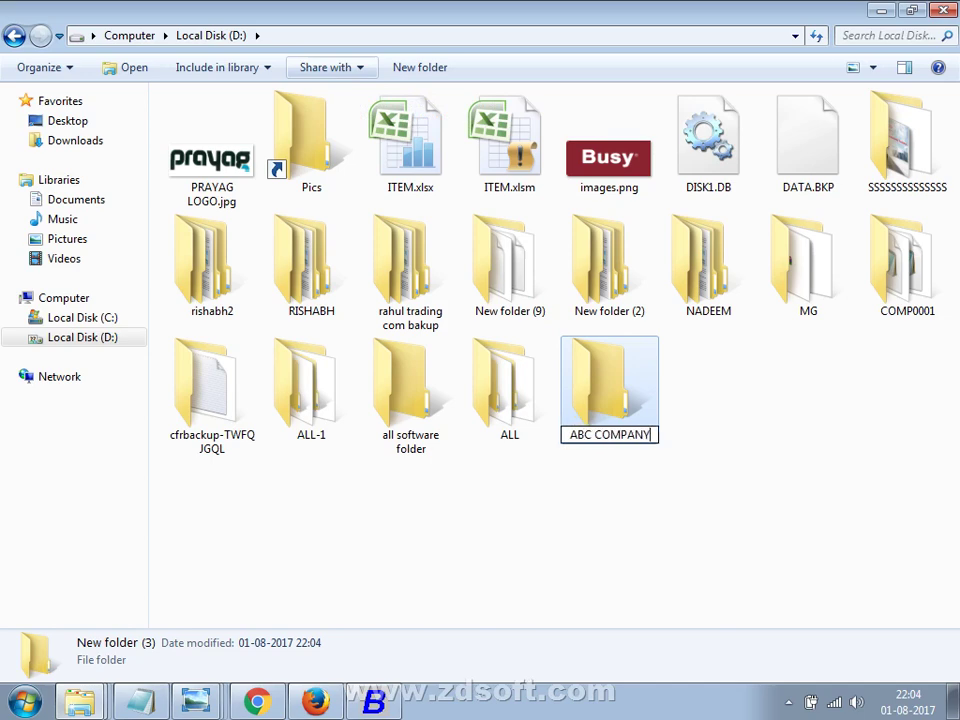
key("Return")
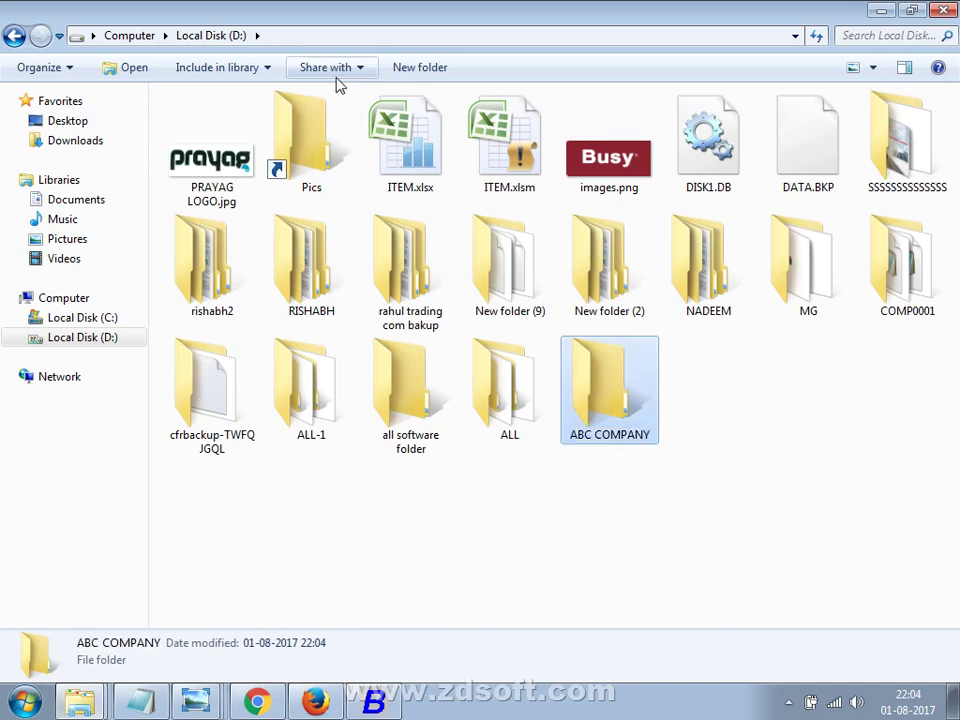
key("alt+Tab")
Set Busy's data directory to D:\ABC COMPANY and save, dismissing the WMI errors.
left_click(95, 215)
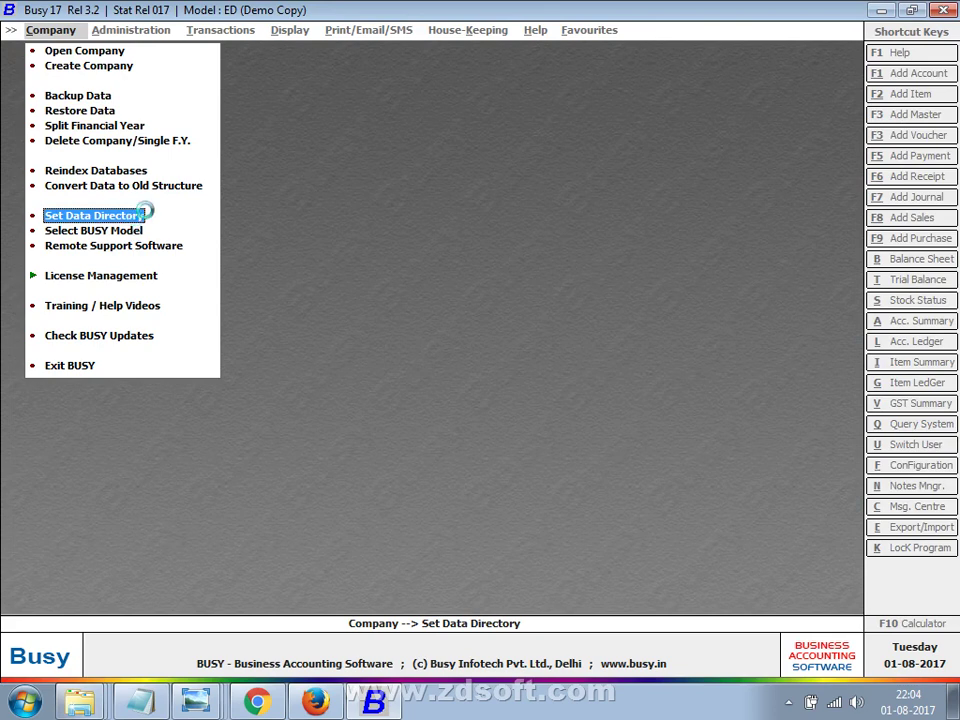
left_click(336, 115)
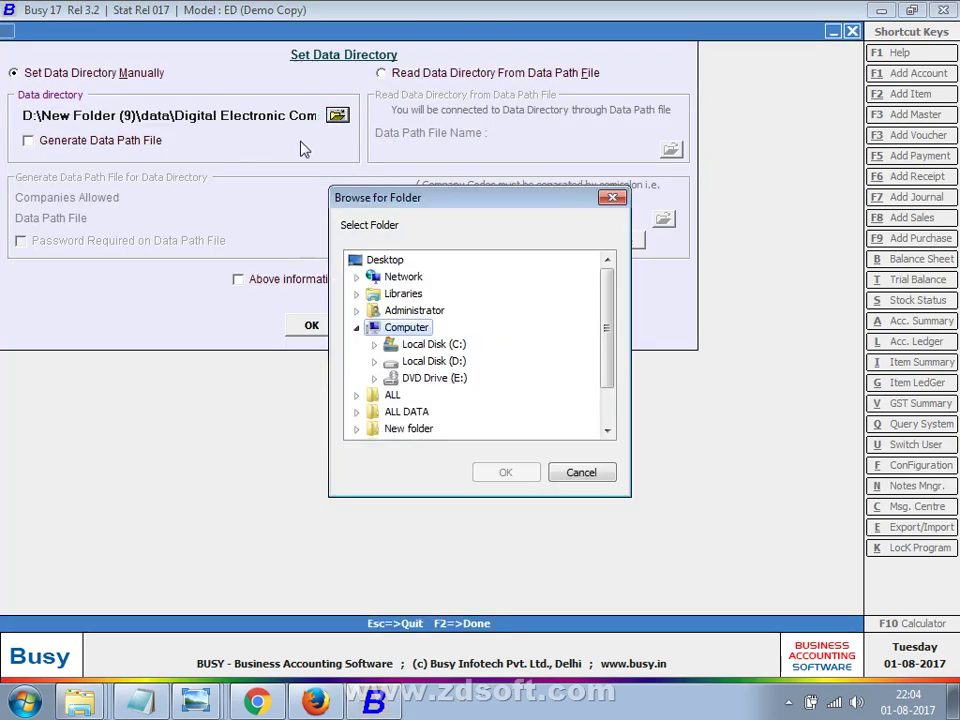
left_click(373, 361)
left_click(420, 370)
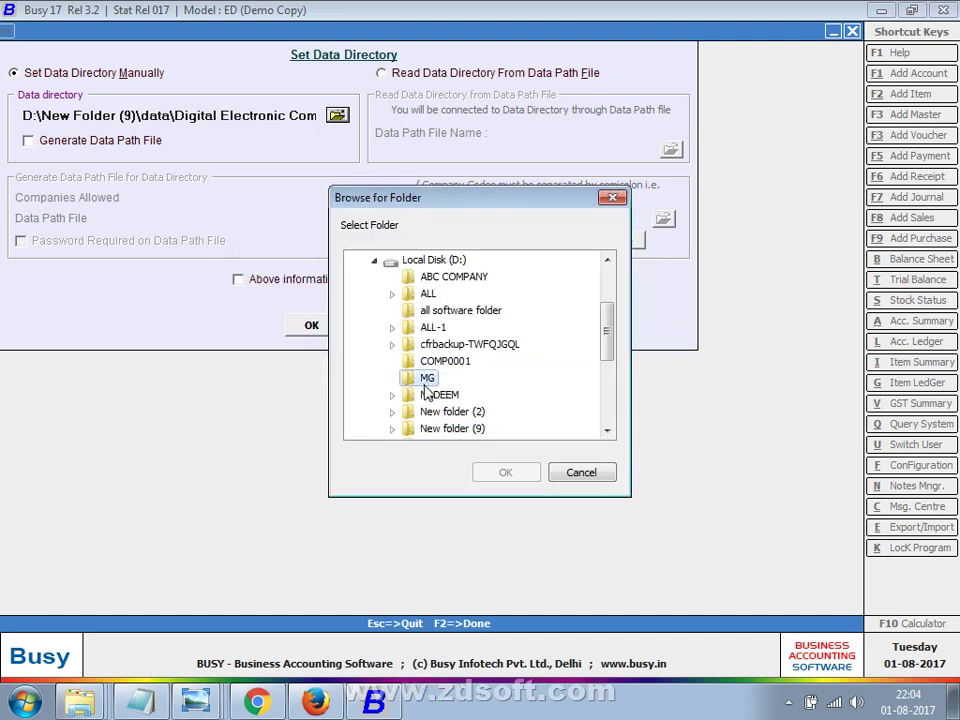
left_click(428, 379)
left_click(452, 277)
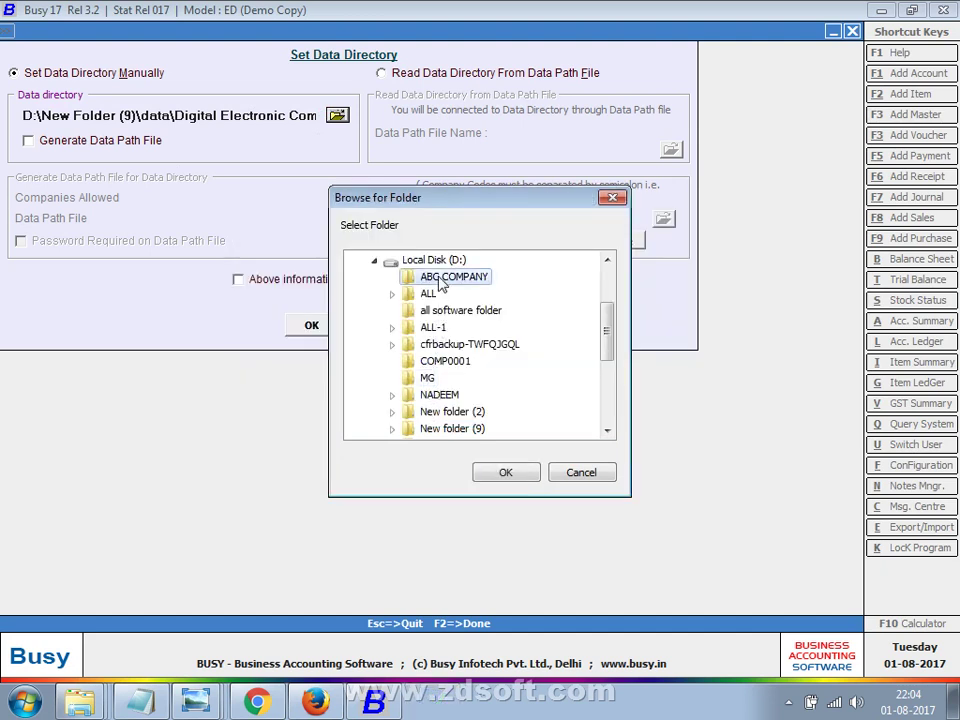
left_click(484, 476)
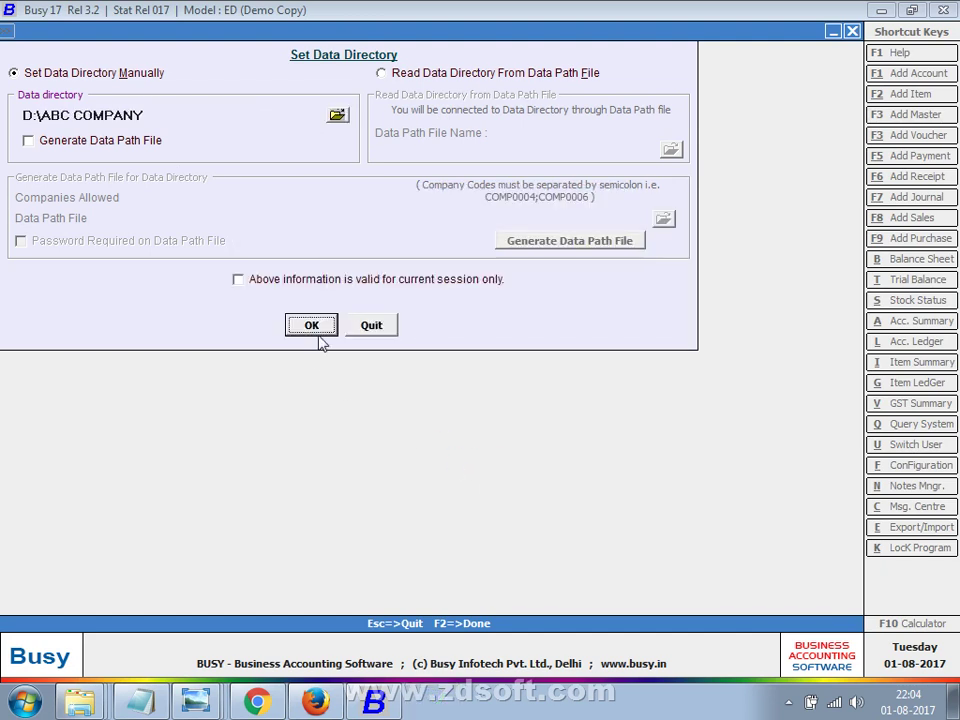
left_click(316, 326)
left_click(388, 356)
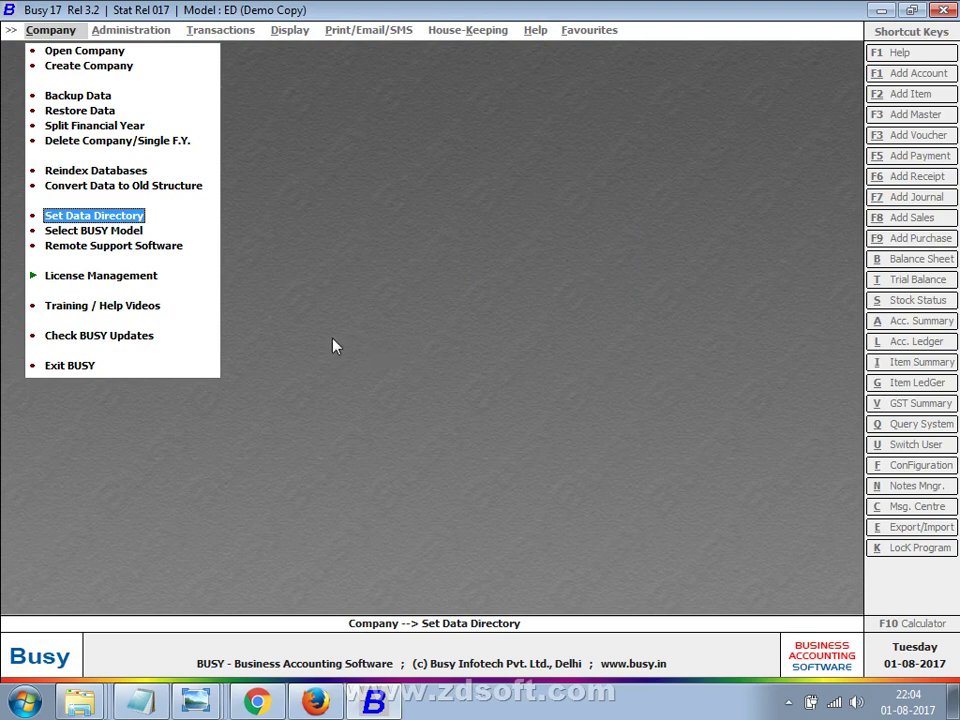
Reopen the data directory settings to check the path, then close them without changes.
left_click(48, 219)
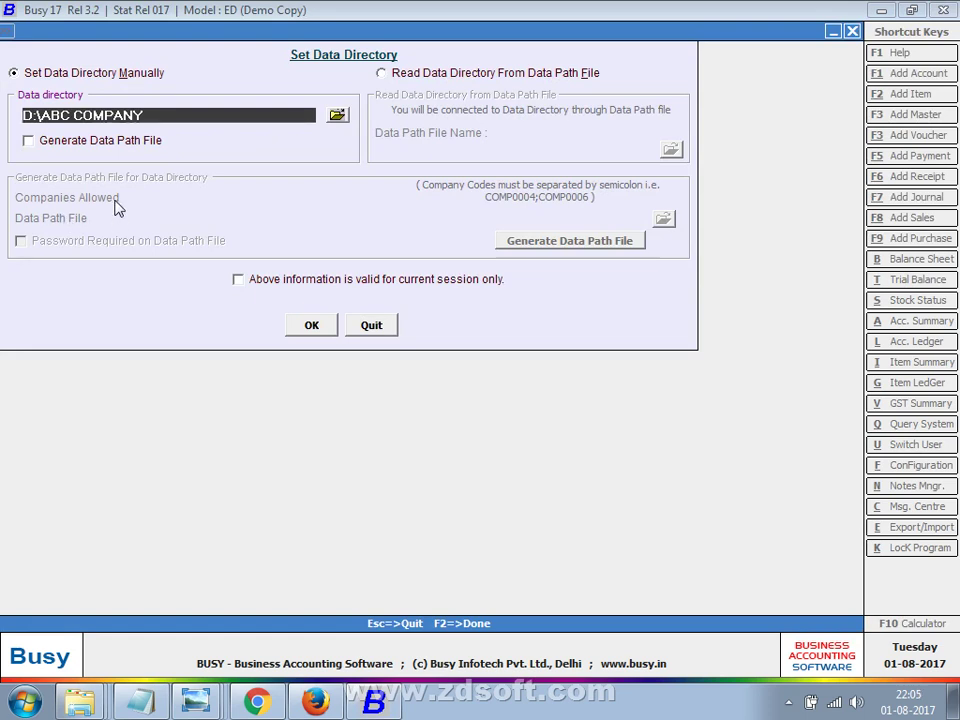
key("Return")
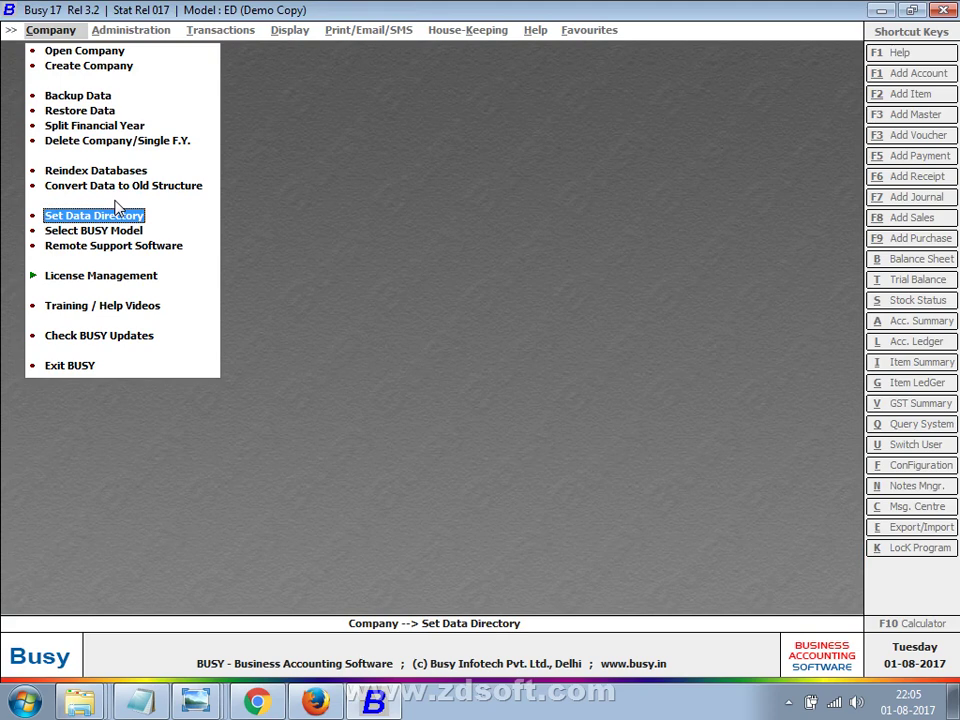
left_click(120, 214)
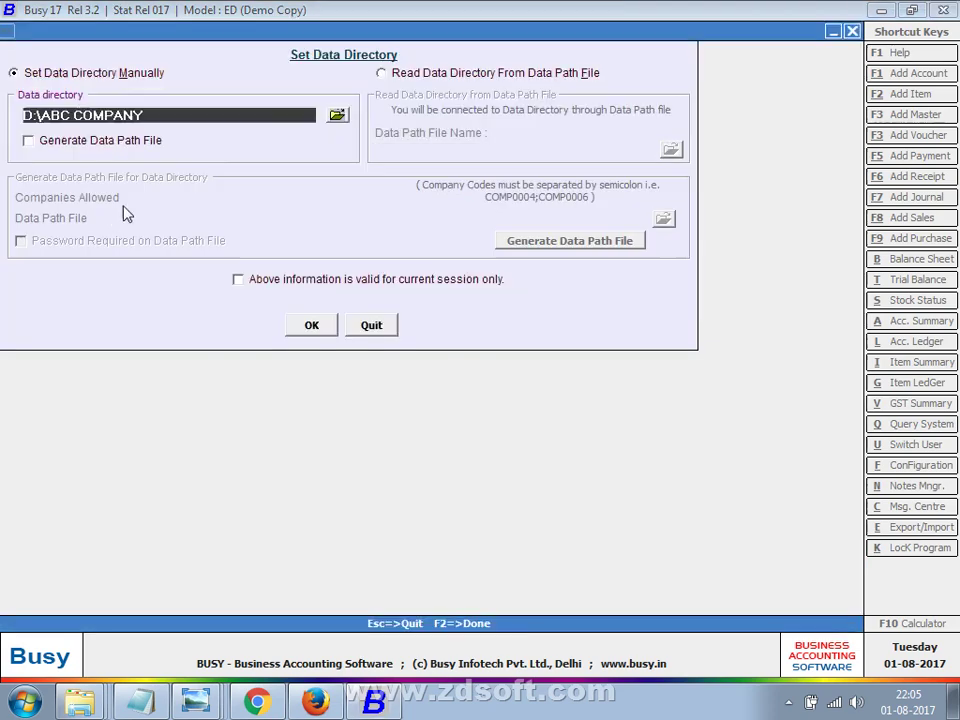
left_click(337, 115)
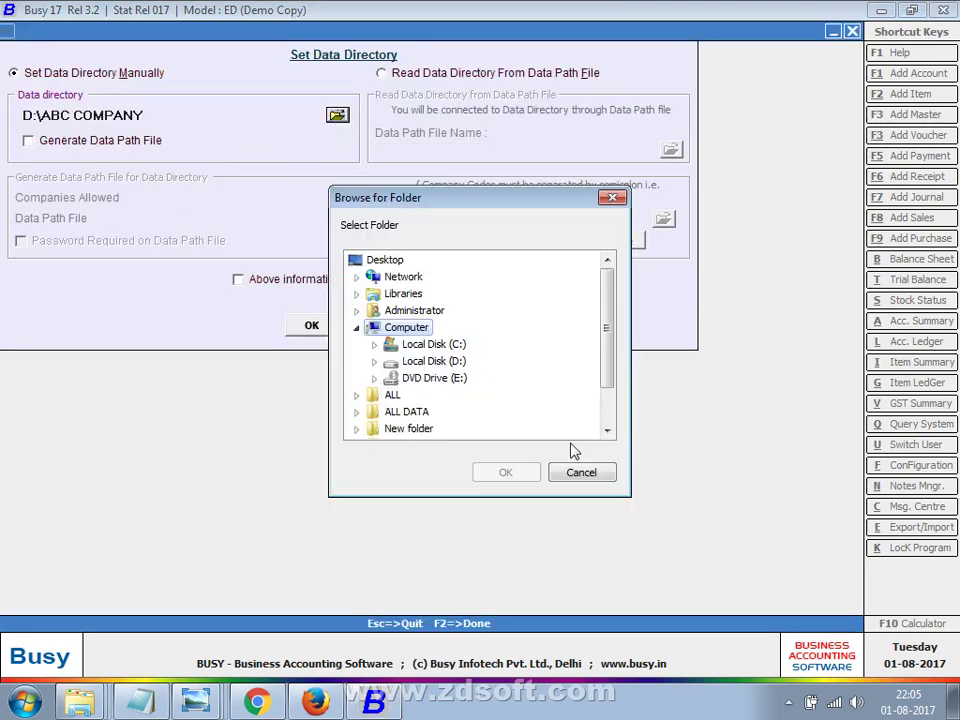
left_click(374, 361)
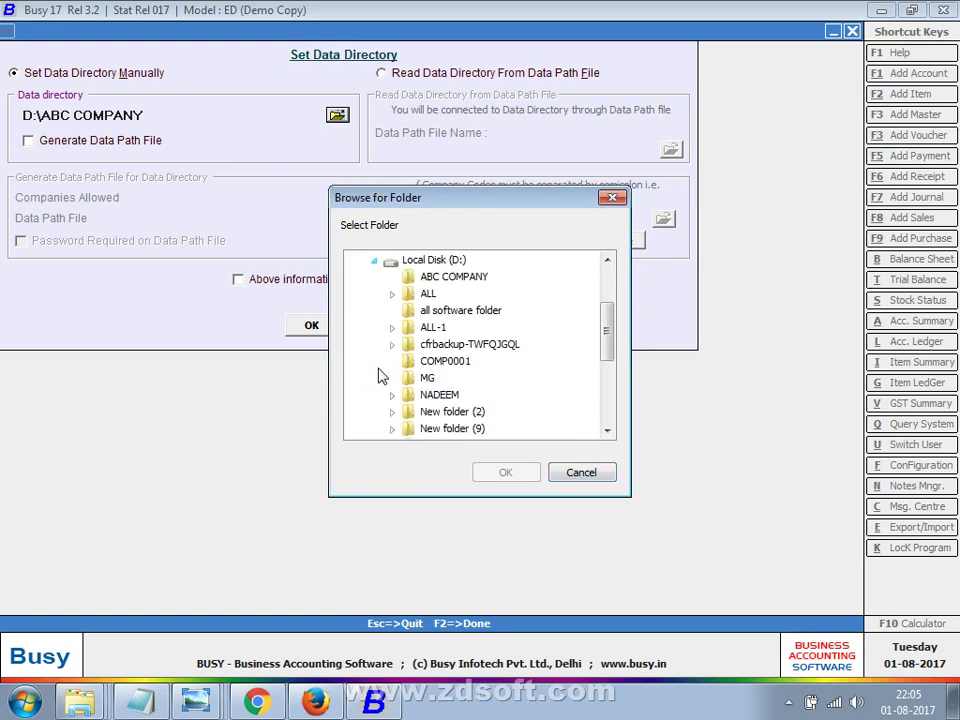
left_click(455, 397)
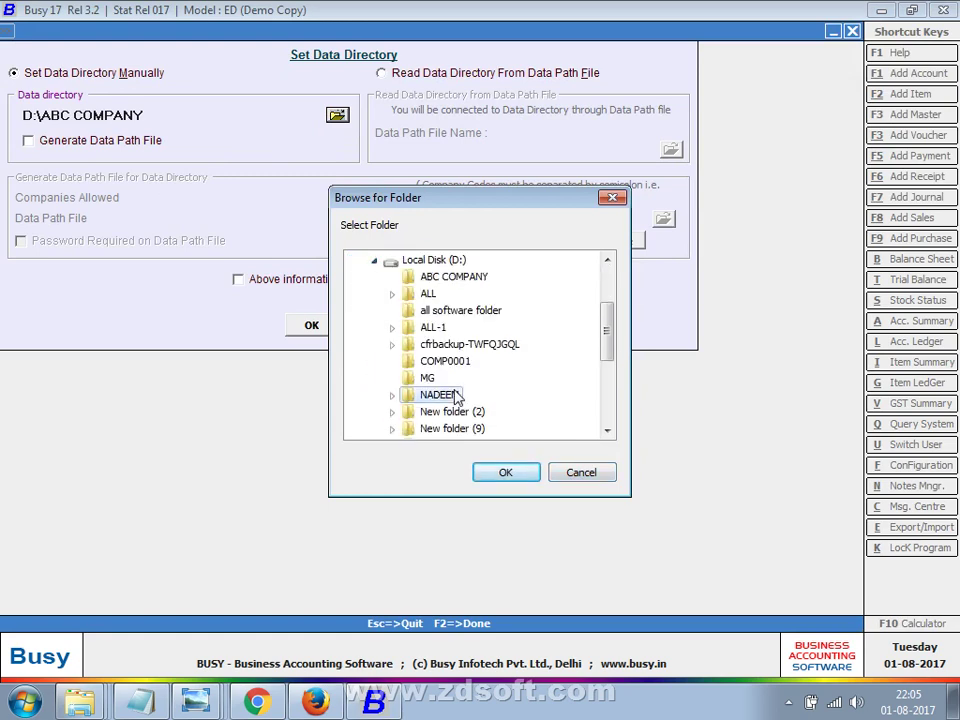
key("Return")
key("F2")
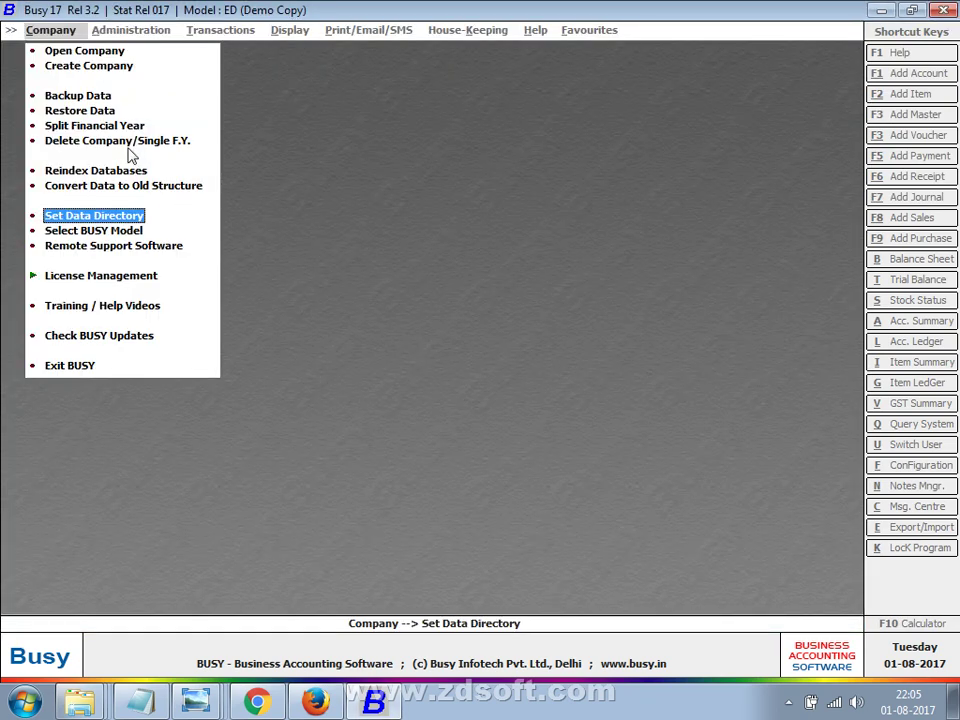
Start Create Company, then in Explorer browse New folder (9)'s Accounting Note part 2 and busy folders.
left_click(100, 66)
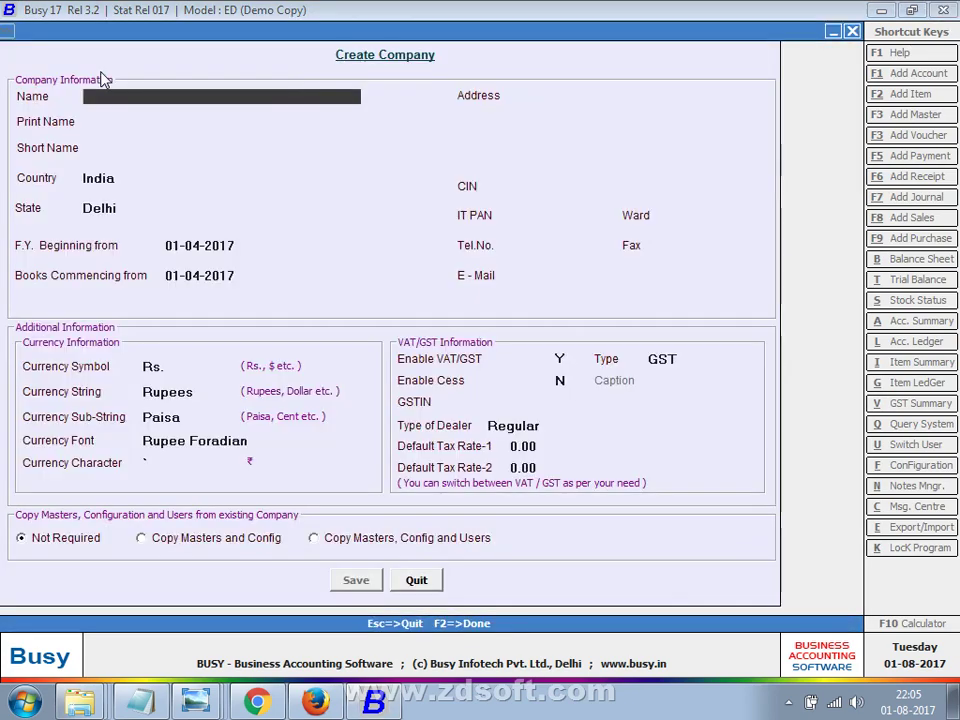
key("alt+Tab")
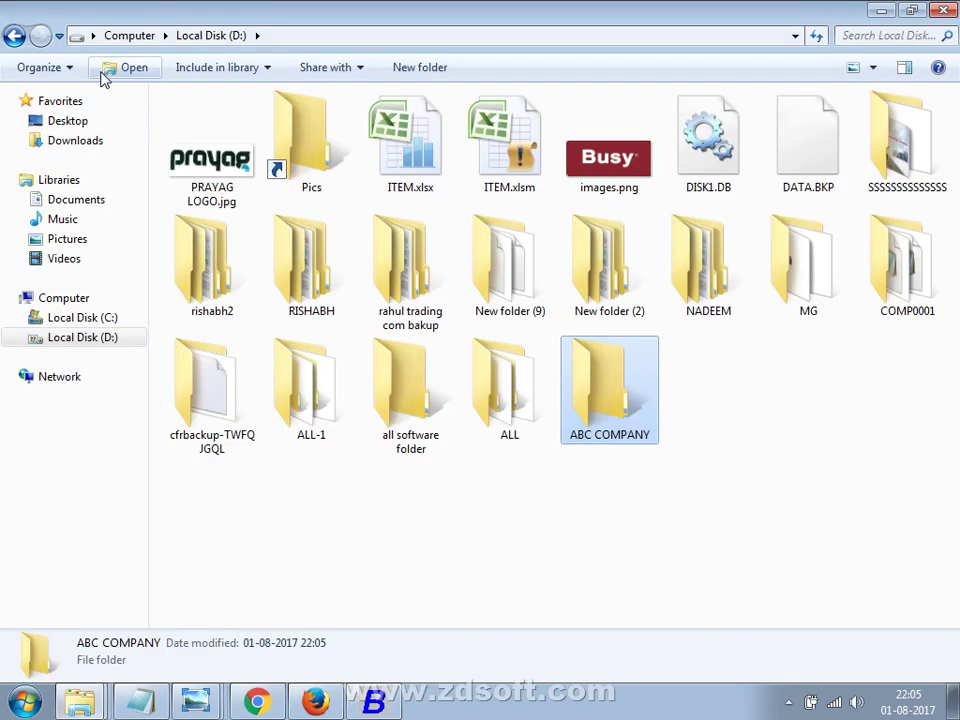
key("alt+Tab")
key("alt+Tab")
left_click(522, 328)
double_click(527, 317)
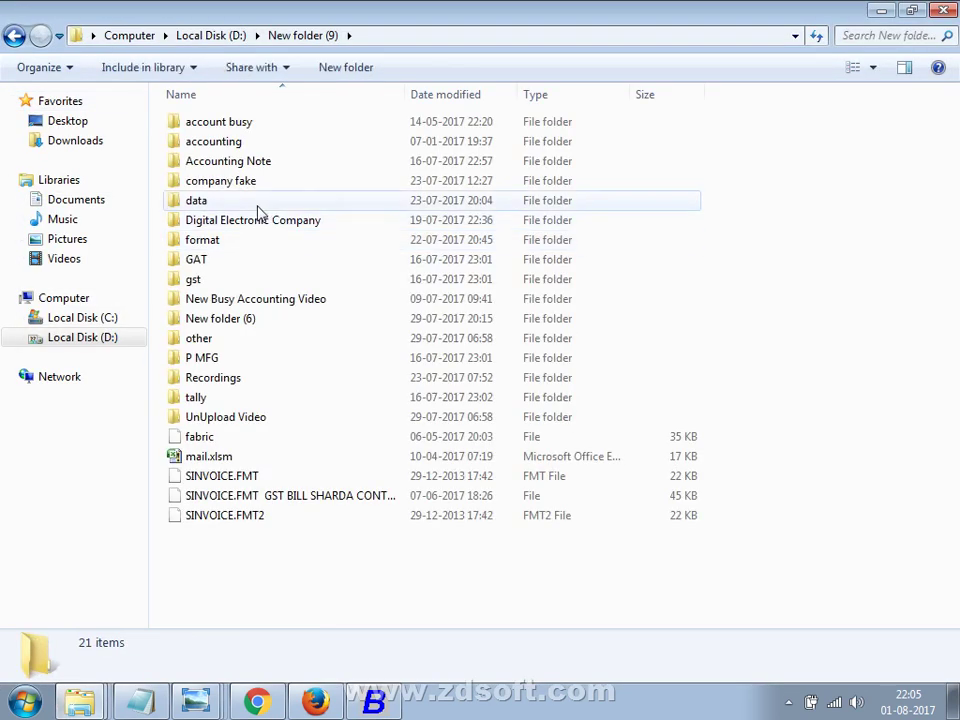
double_click(258, 164)
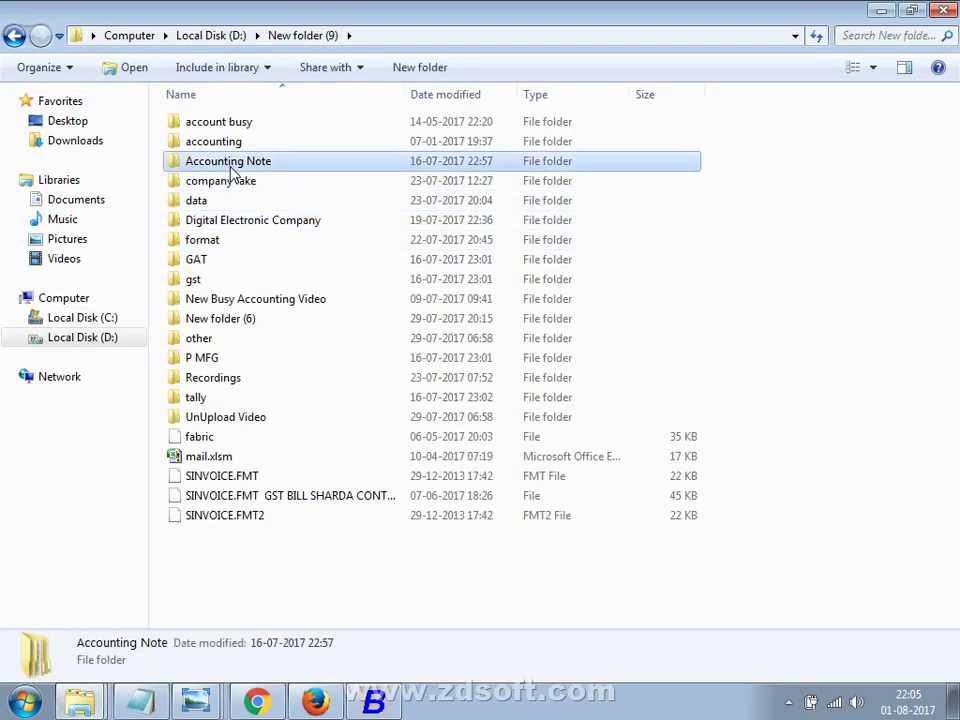
double_click(224, 163)
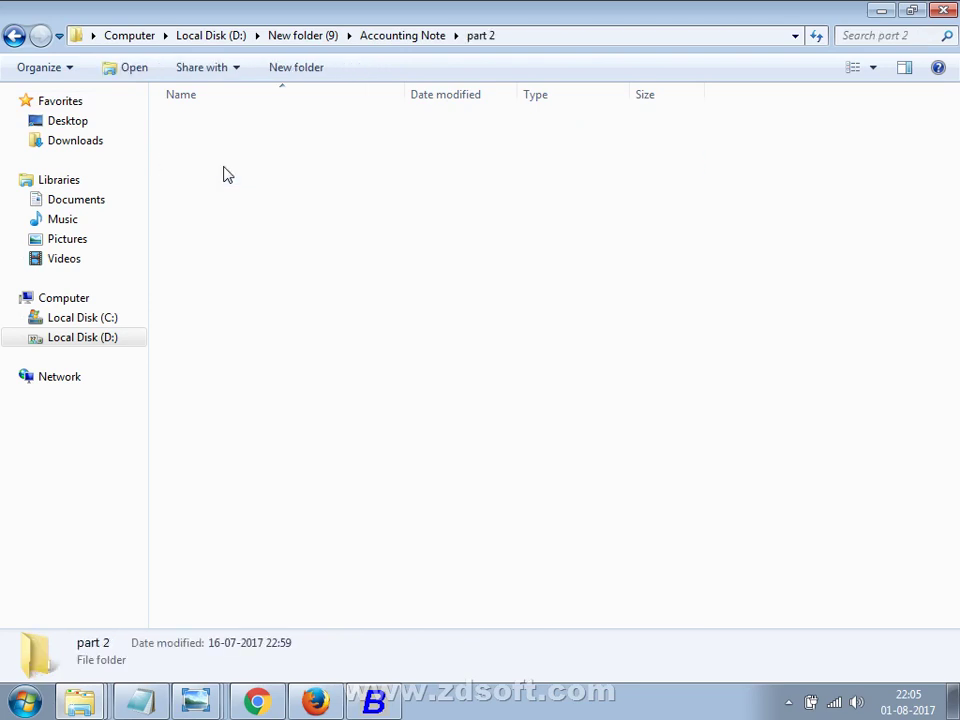
left_click(14, 37)
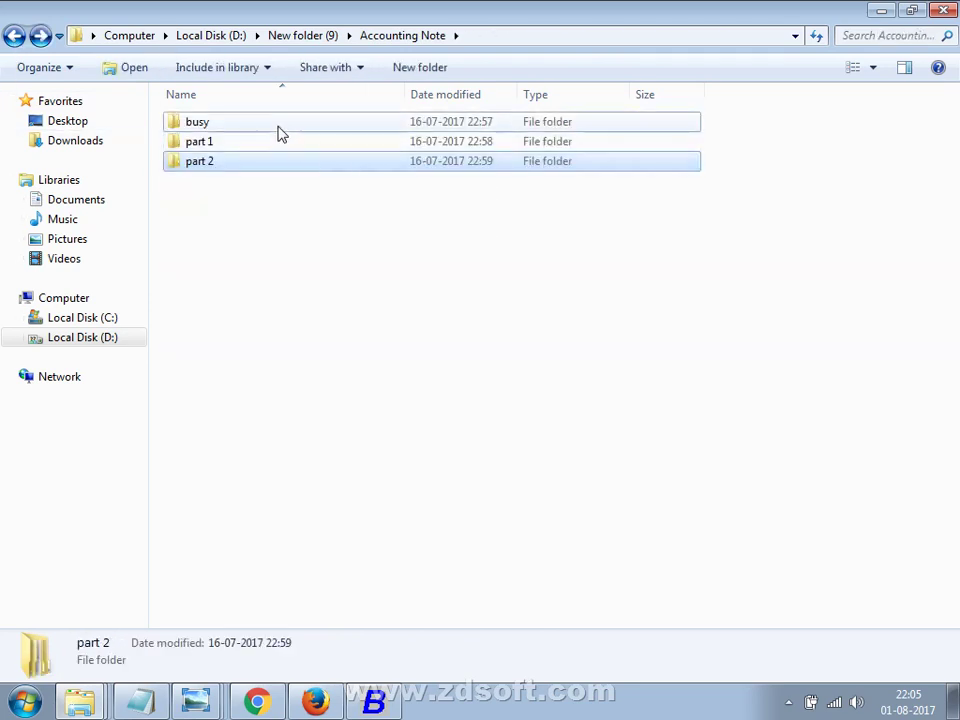
double_click(279, 128)
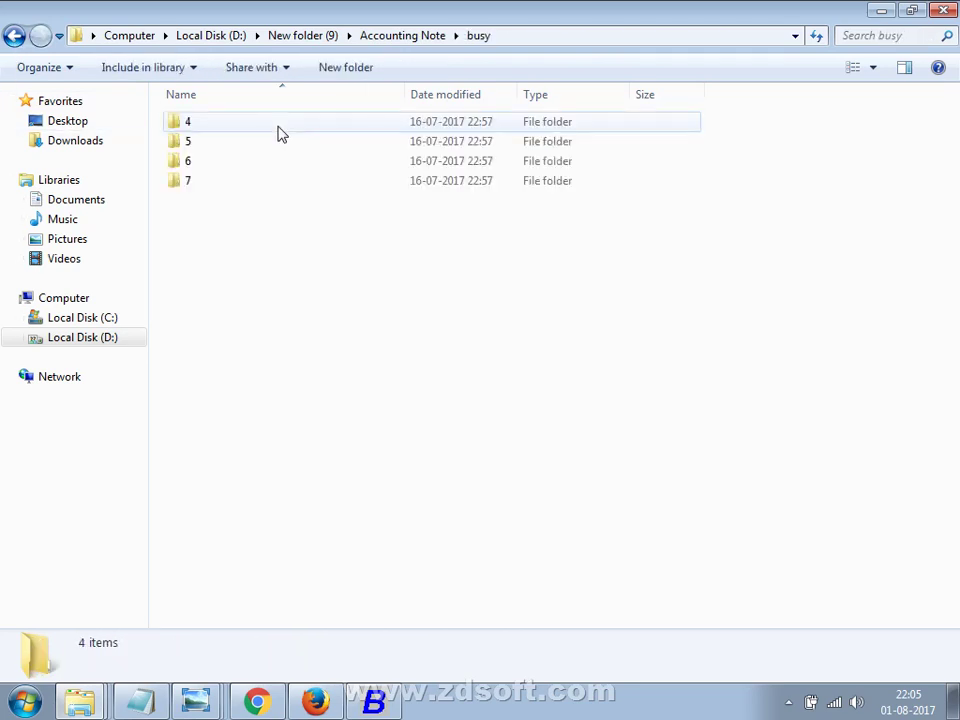
left_click(14, 37)
Look through the part 1 scans, then open New folder (9)\data\data with its 250 photos.
double_click(231, 145)
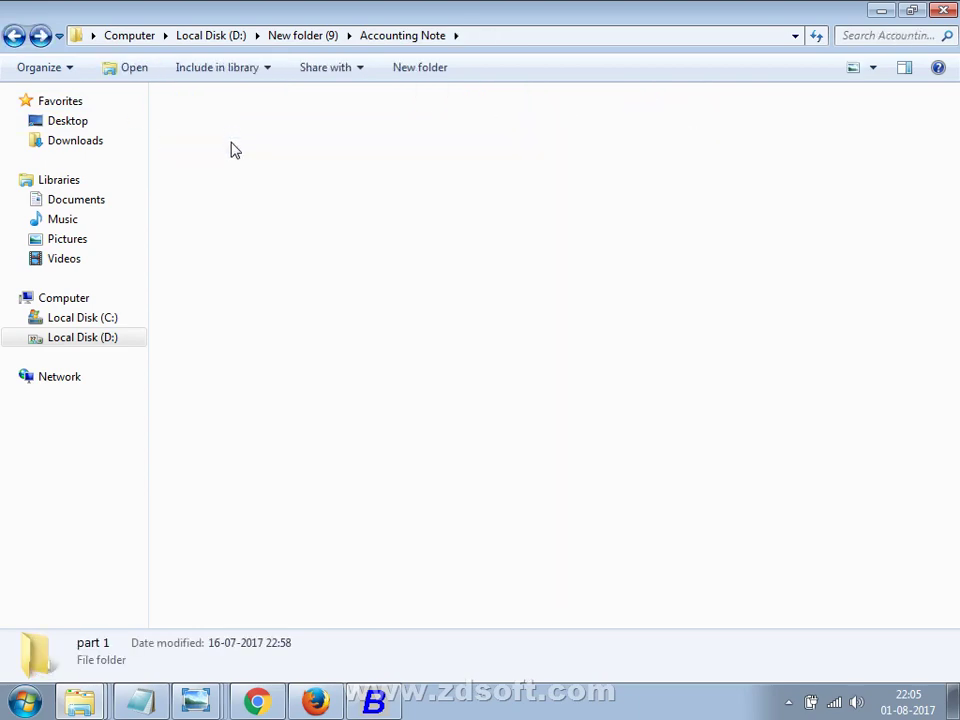
left_click(316, 309)
scroll(316, 309, "down", 6)
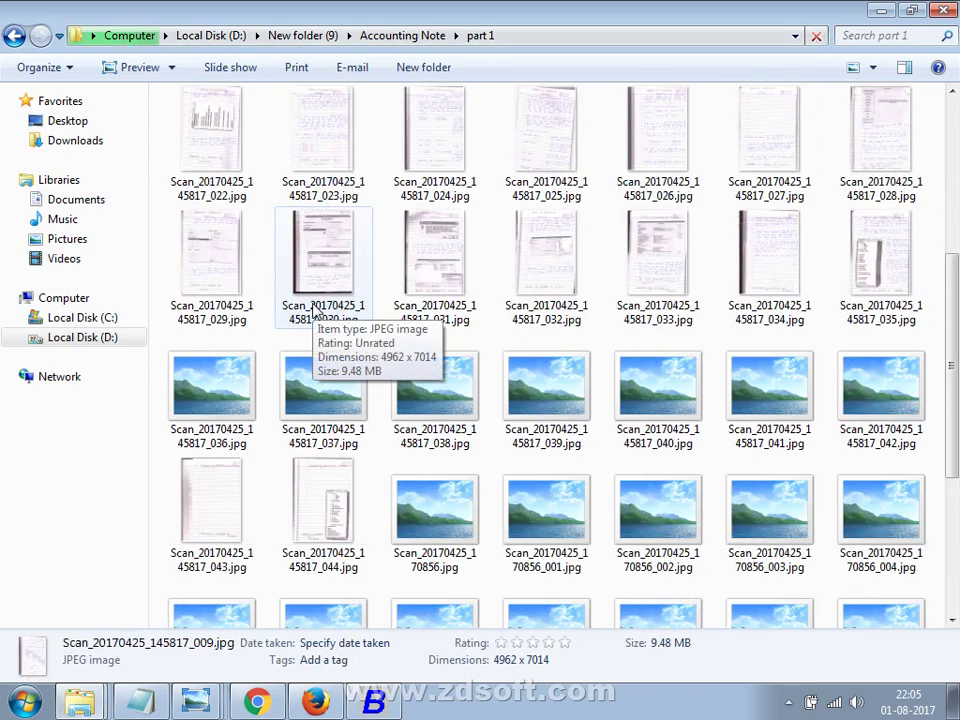
scroll(313, 320, "down", 3)
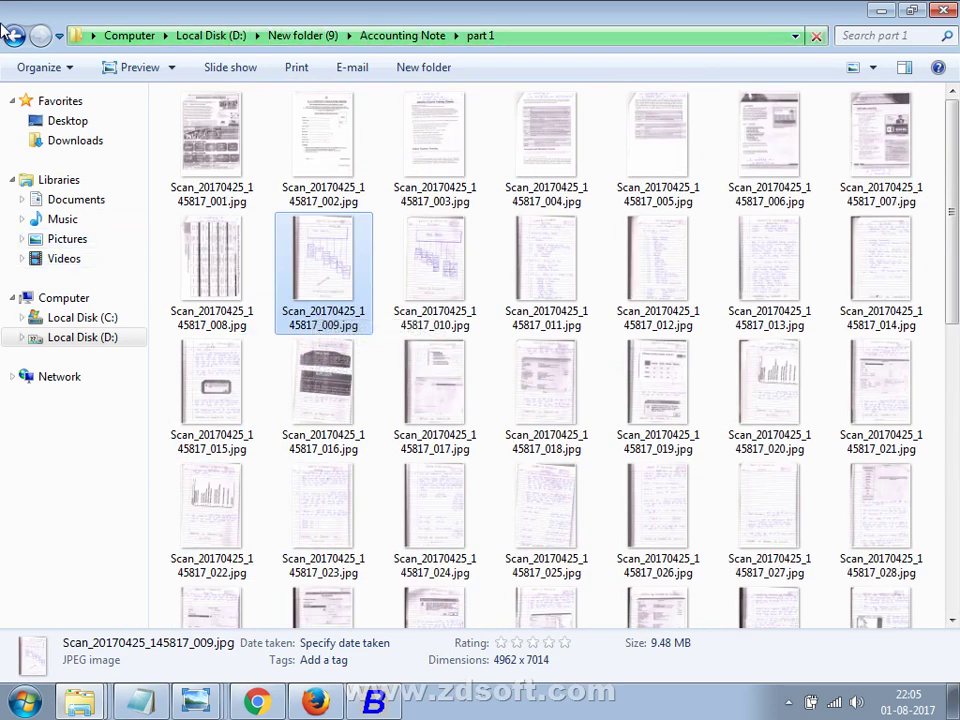
left_click(10, 34)
double_click(197, 159)
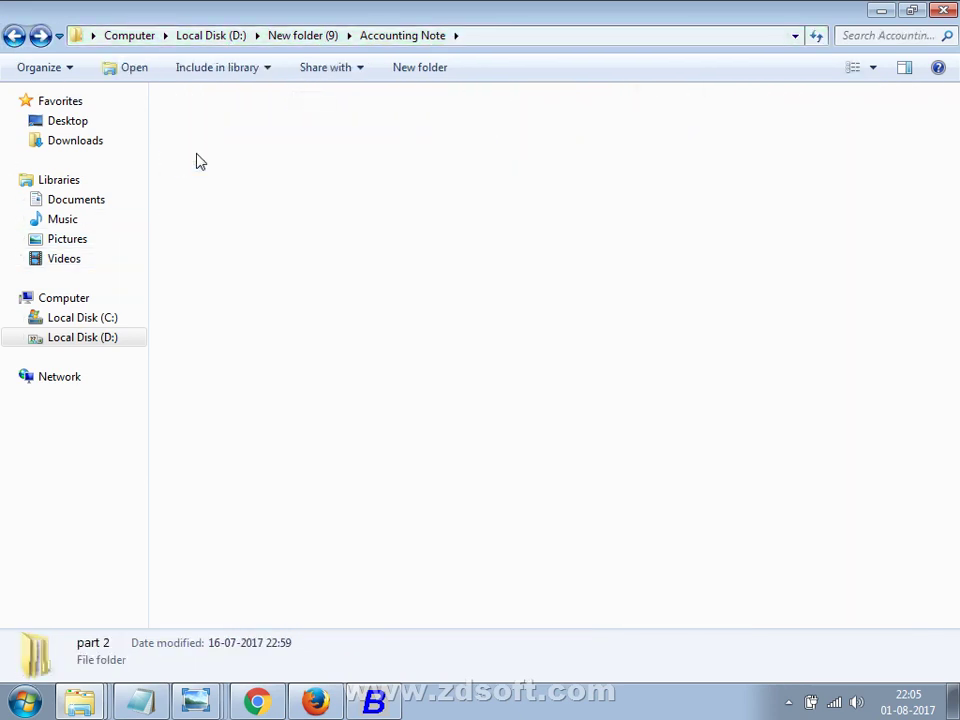
left_click(13, 36)
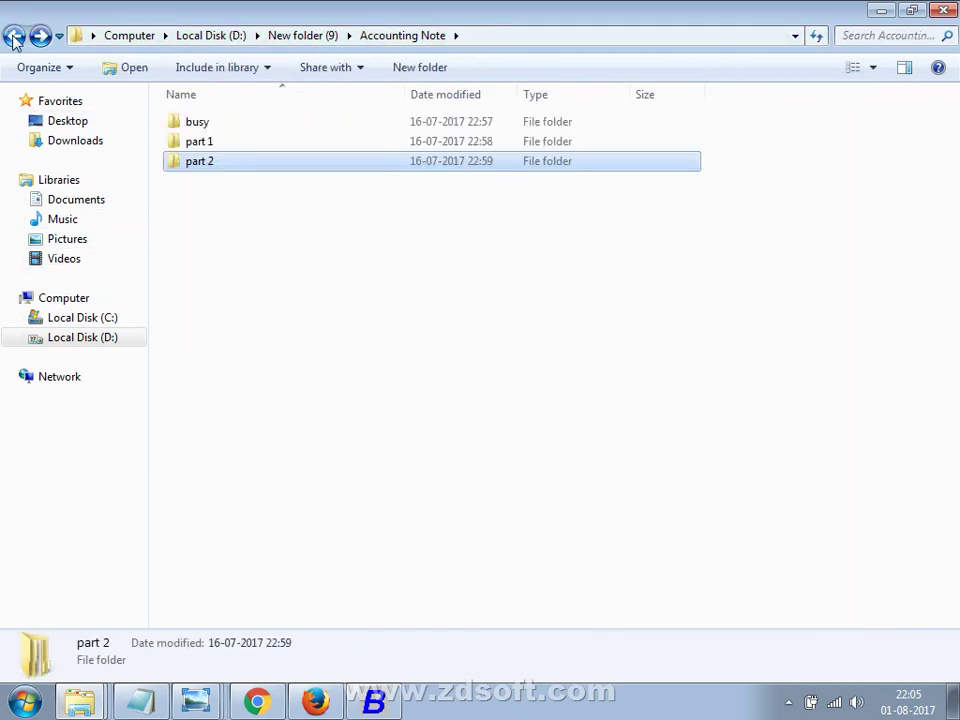
left_click(13, 36)
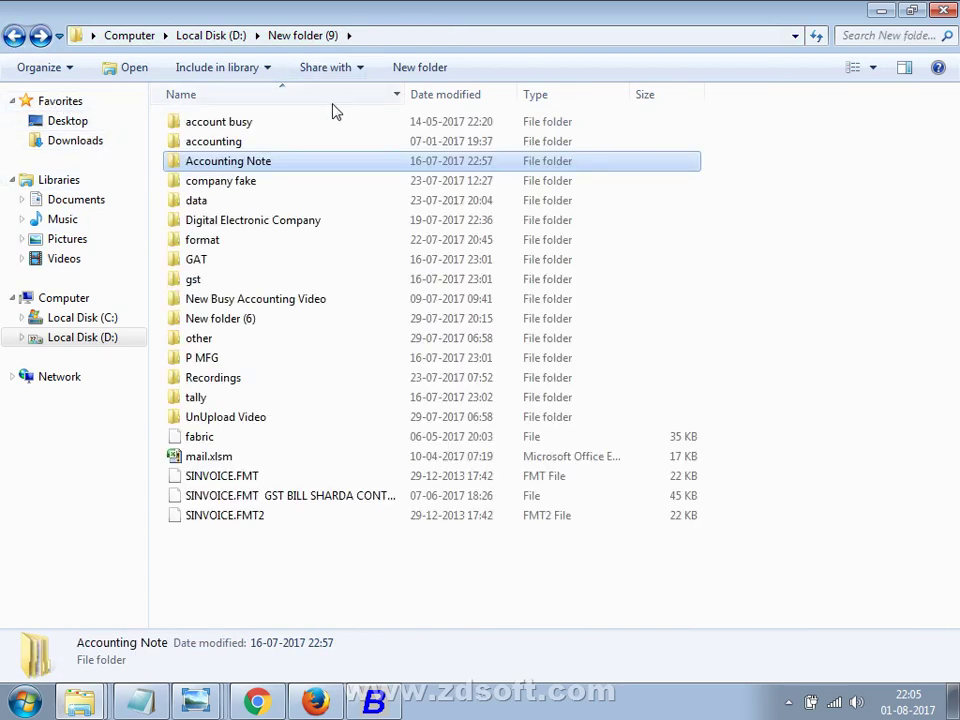
double_click(263, 162)
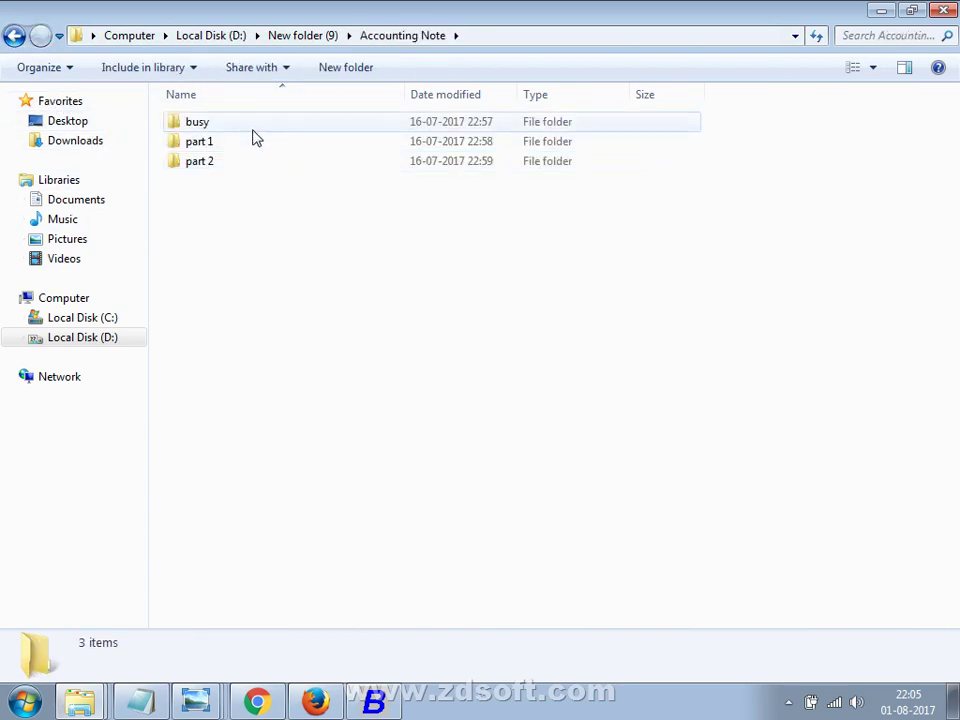
left_click(13, 36)
double_click(221, 203)
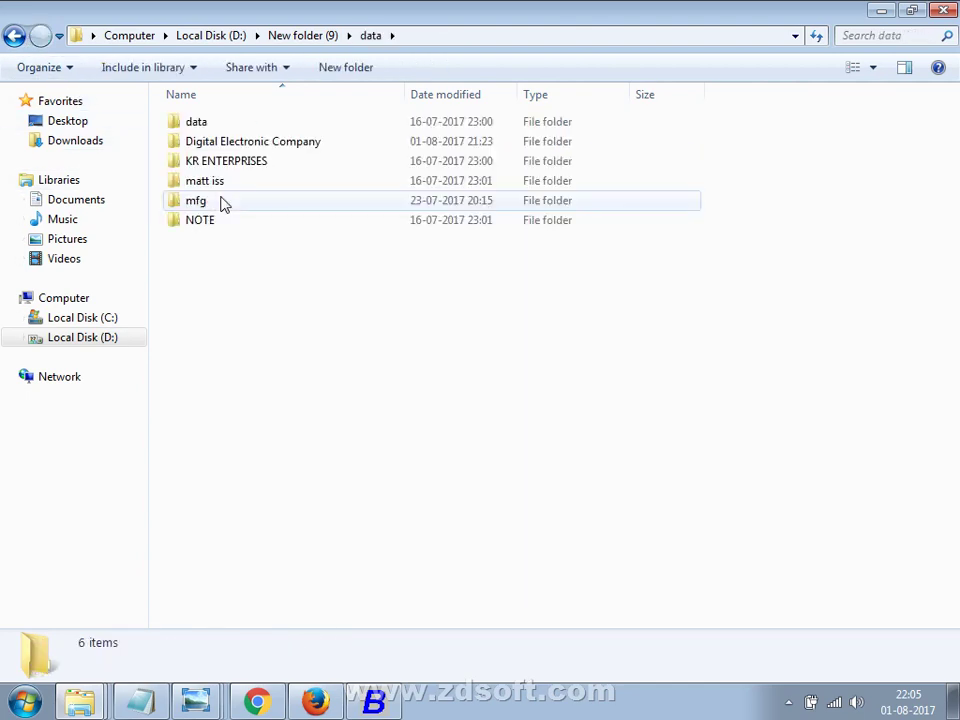
double_click(217, 122)
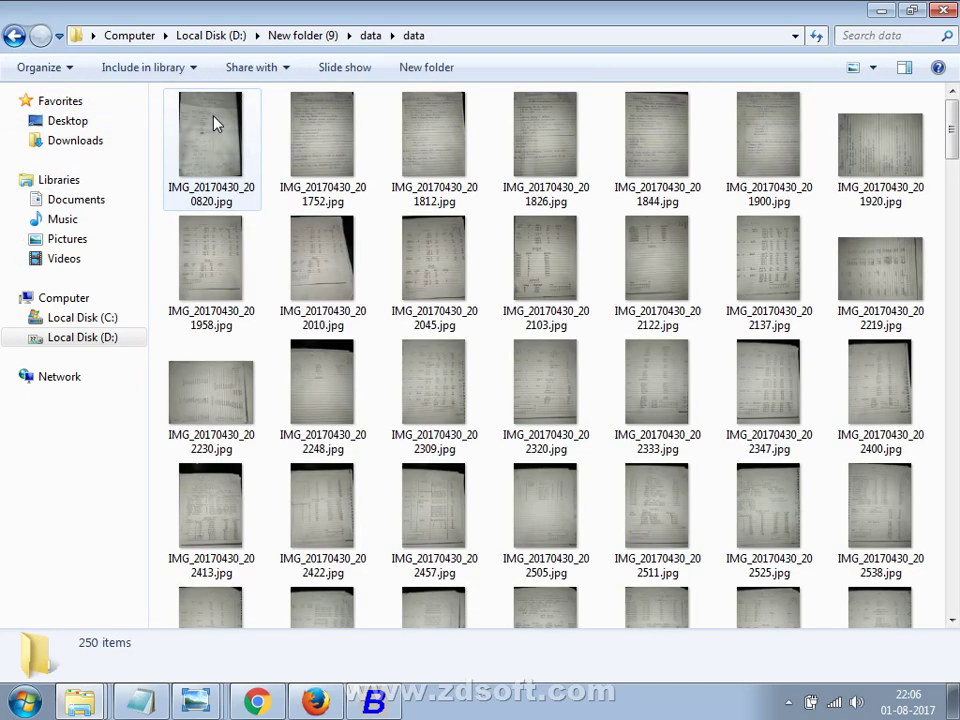
Open IMG_20170430_201752.jpg in Photo Viewer and zoom into the handwritten company details page.
double_click(306, 130)
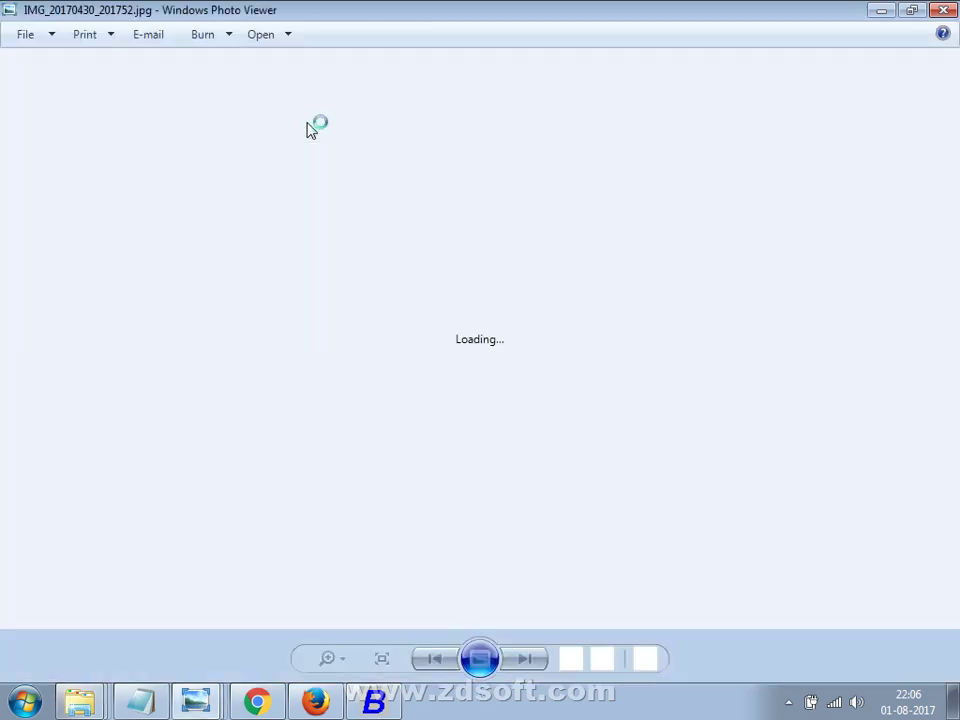
scroll(291, 285, "up", 3)
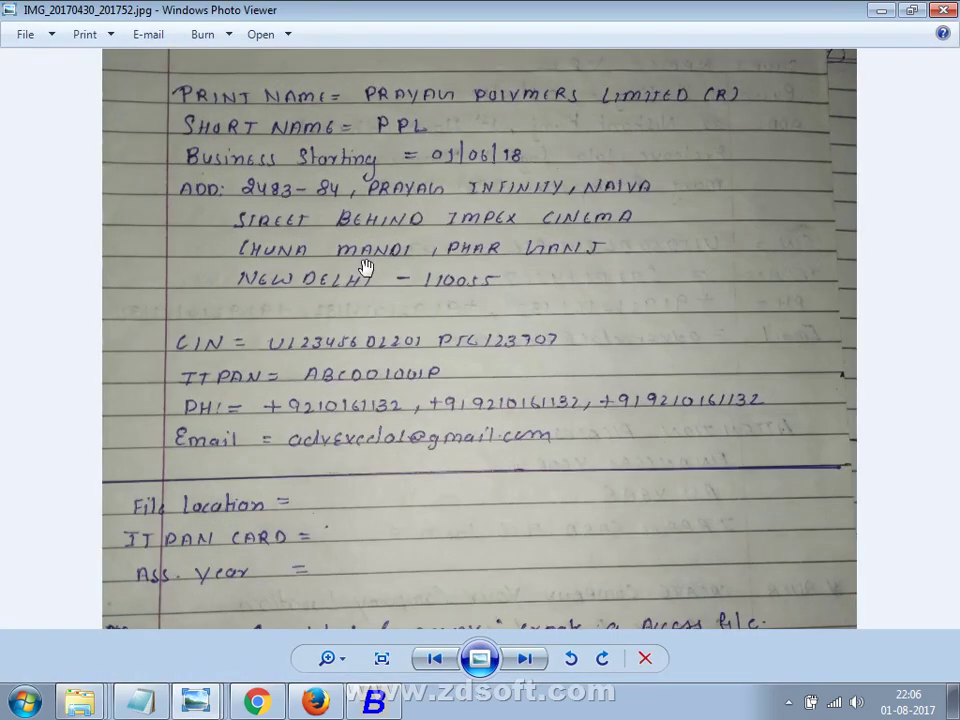
scroll(378, 335, "down", 1)
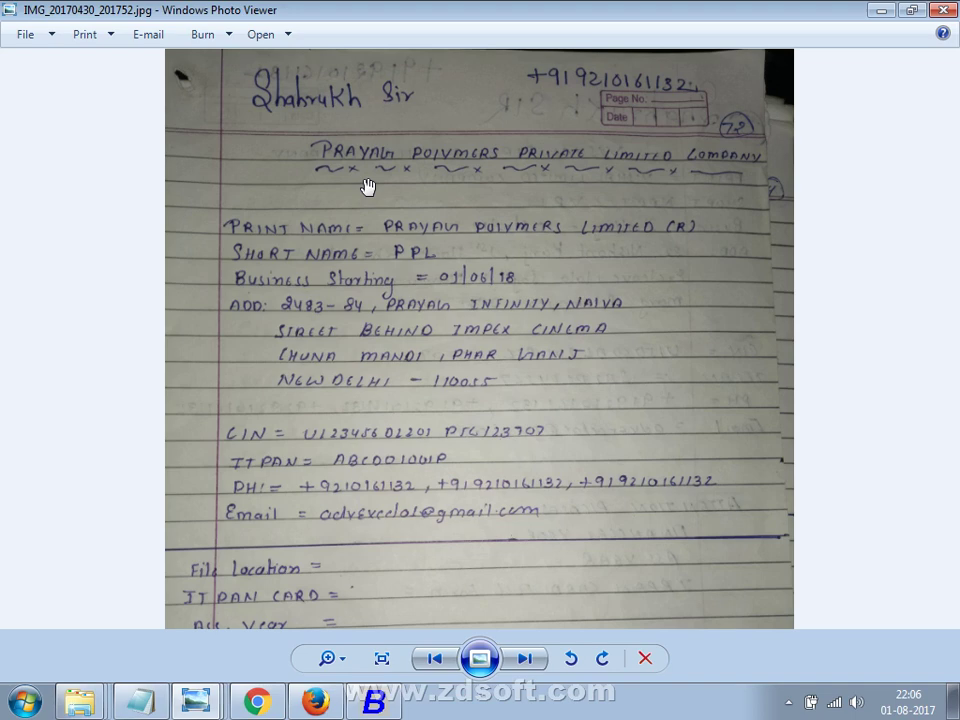
key("alt+Tab")
key("alt+Tab")
key("alt+Tab")
key("alt+Tab")
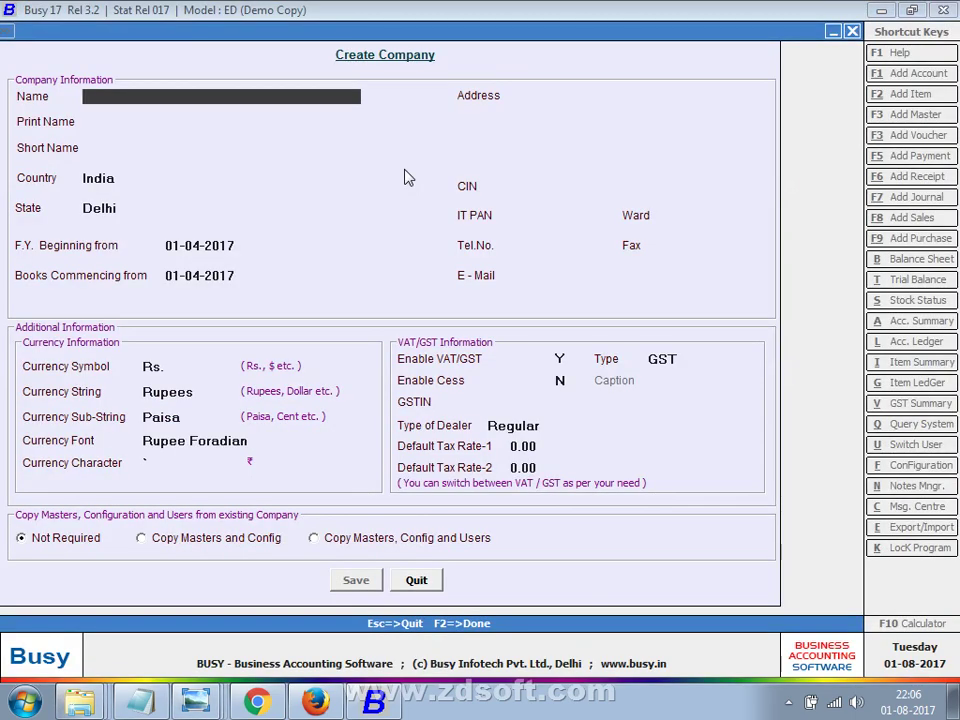
Enter the company name PRAYAG POLYMERS PRIVATE LIMITED COMPANY, checking it against the handwritten note.
type("PRAYAH")
key("BackSpace")
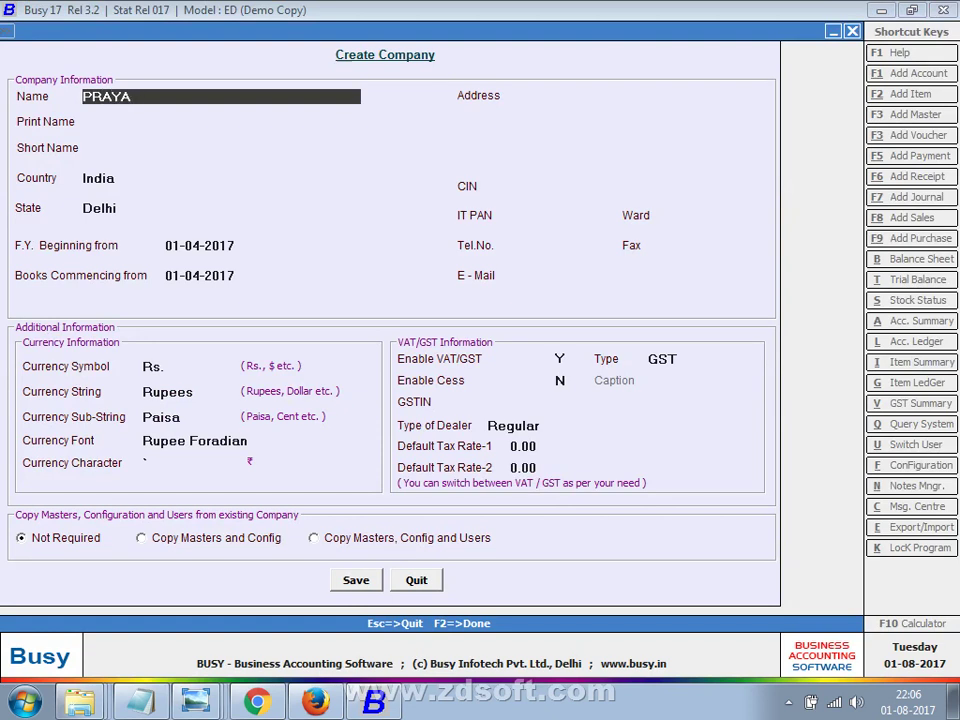
type("G")
key("alt+Tab")
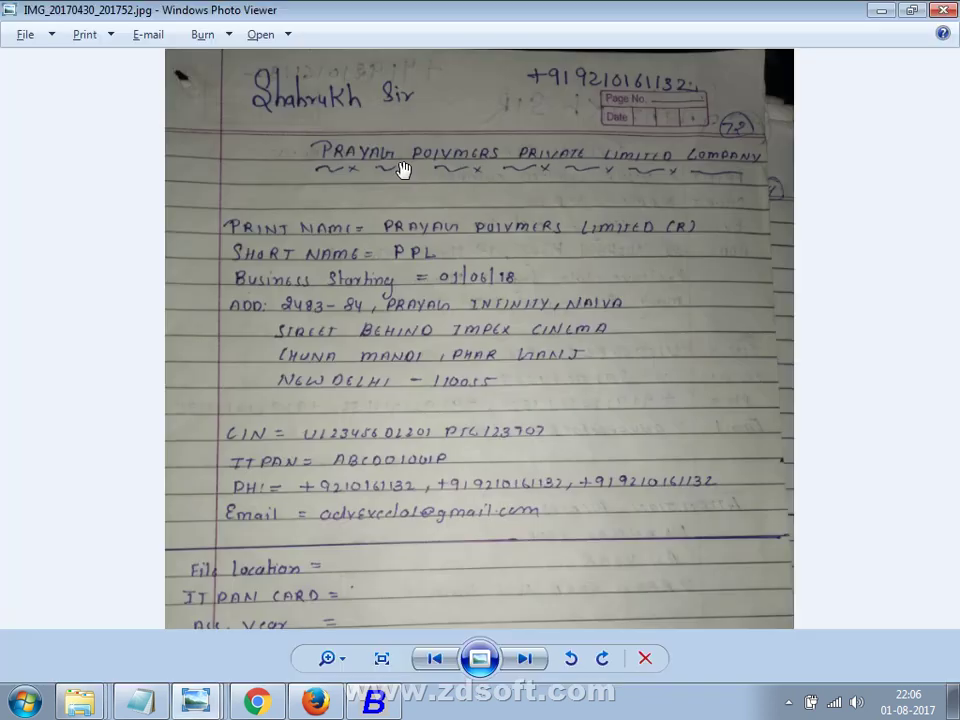
key("alt+Tab")
type("P")
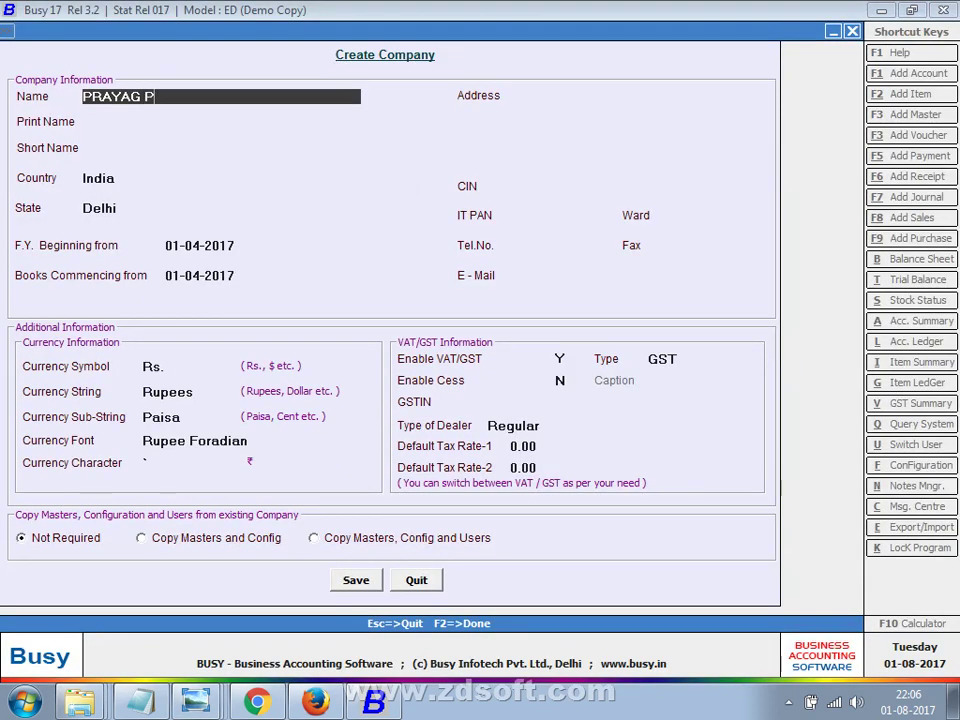
type("OLYMERS")
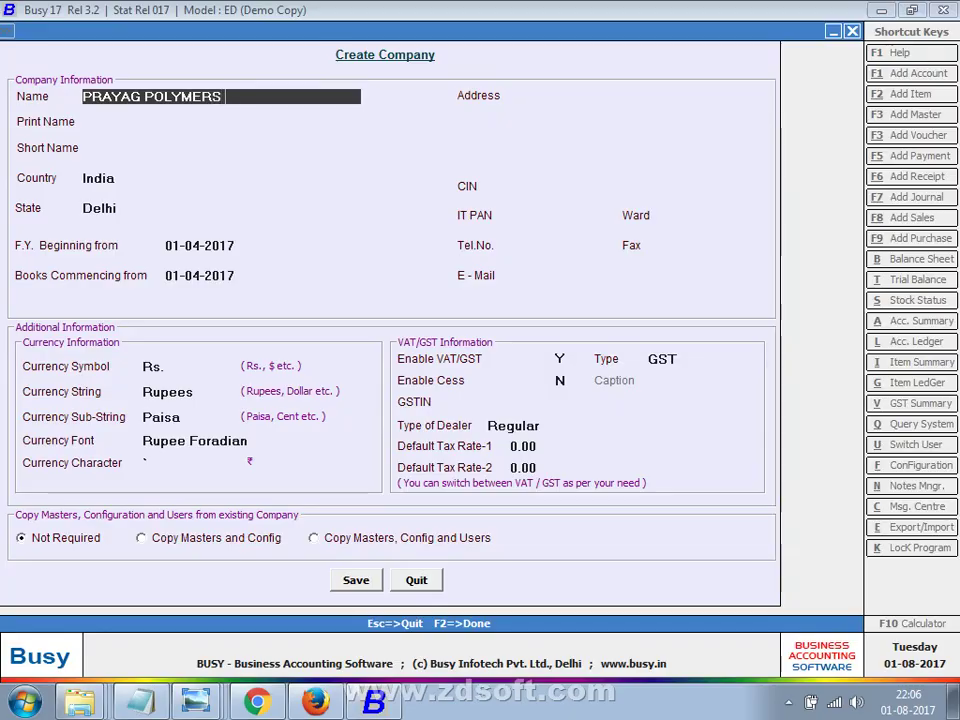
key("alt+Tab")
key("alt+Tab")
type("[RO")
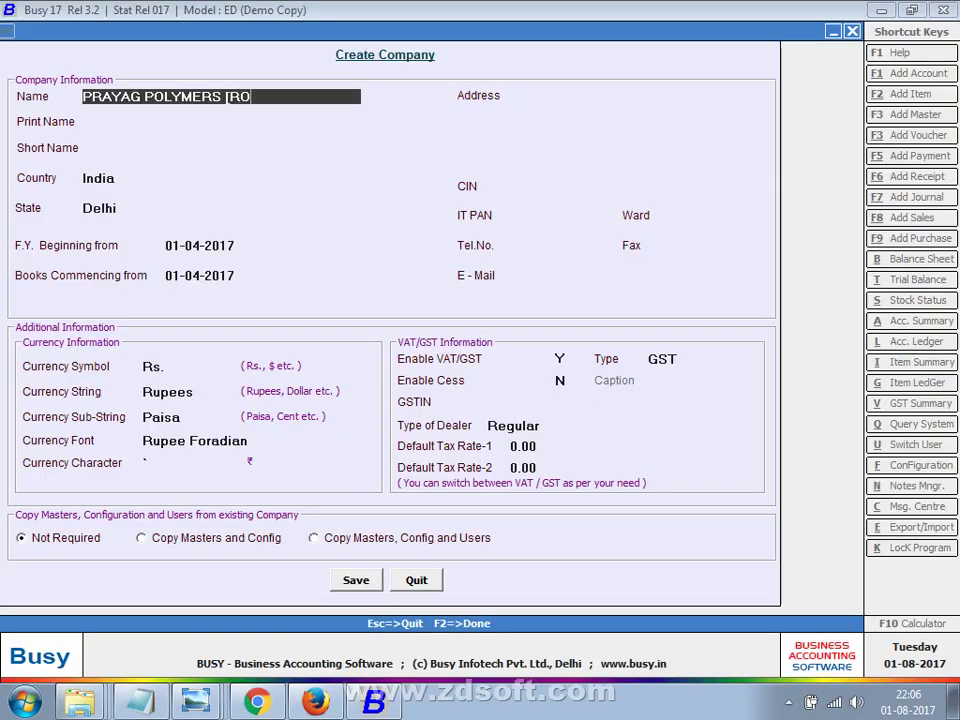
key("BackSpace")
key("BackSpace")
key("BackSpace")
type("PRIVATE ")
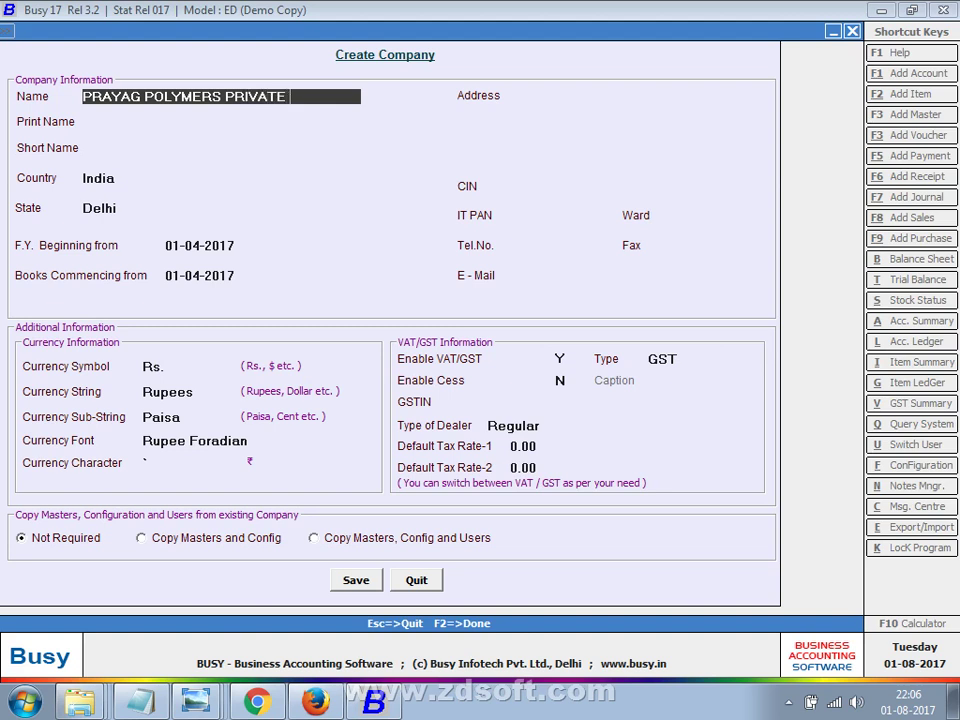
type("LIMITED COM")
key("Return")
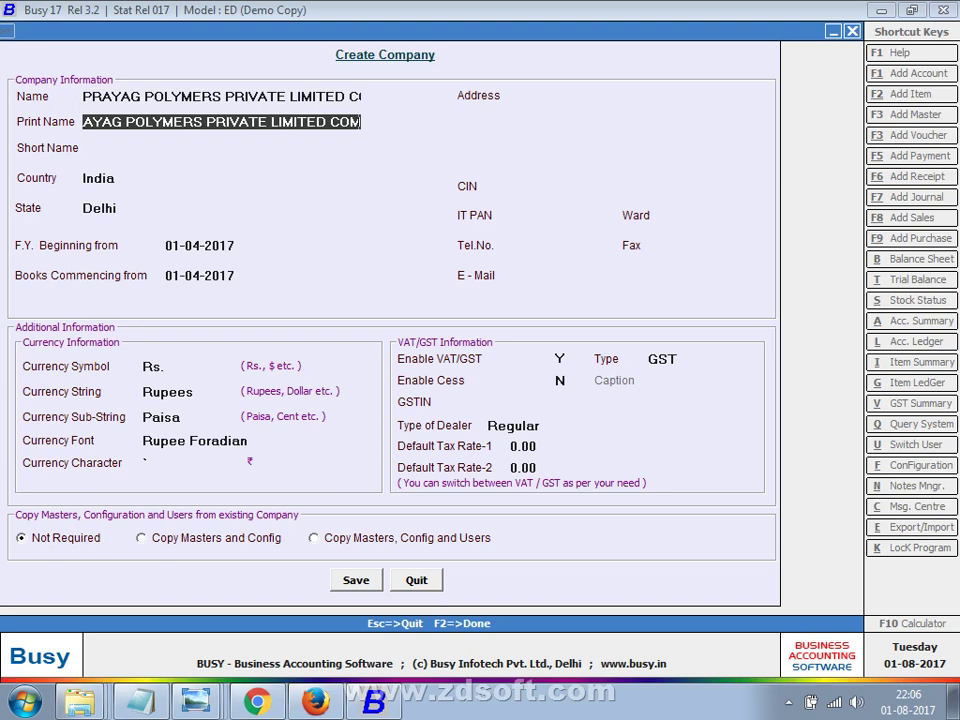
Trim the auto-filled print name back to PRAYAG POLYMERS.
key("BackSpace")
key("BackSpace")
key("BackSpace")
key("BackSpace")
key("BackSpace")
key("BackSpace")
key("BackSpace")
key("BackSpace")
key("BackSpace")
key("BackSpace")
key("BackSpace")
key("BackSpace")
key("BackSpace")
key("BackSpace")
key("BackSpace")
key("BackSpace")
key("BackSpace")
key("BackSpace")
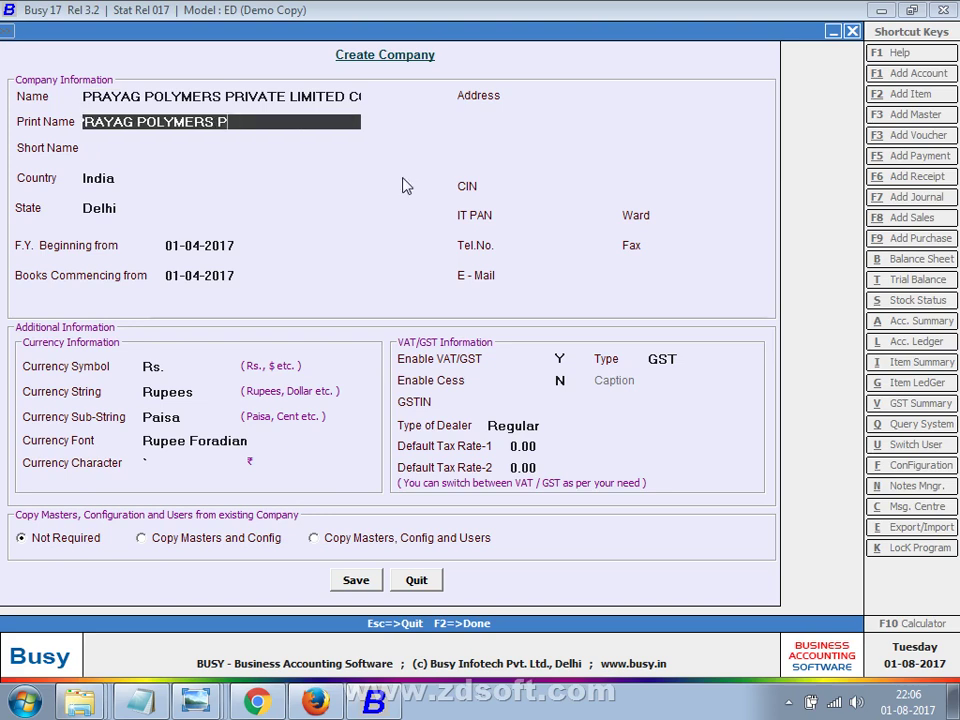
key("BackSpace")
key("BackSpace")
key("alt+Tab")
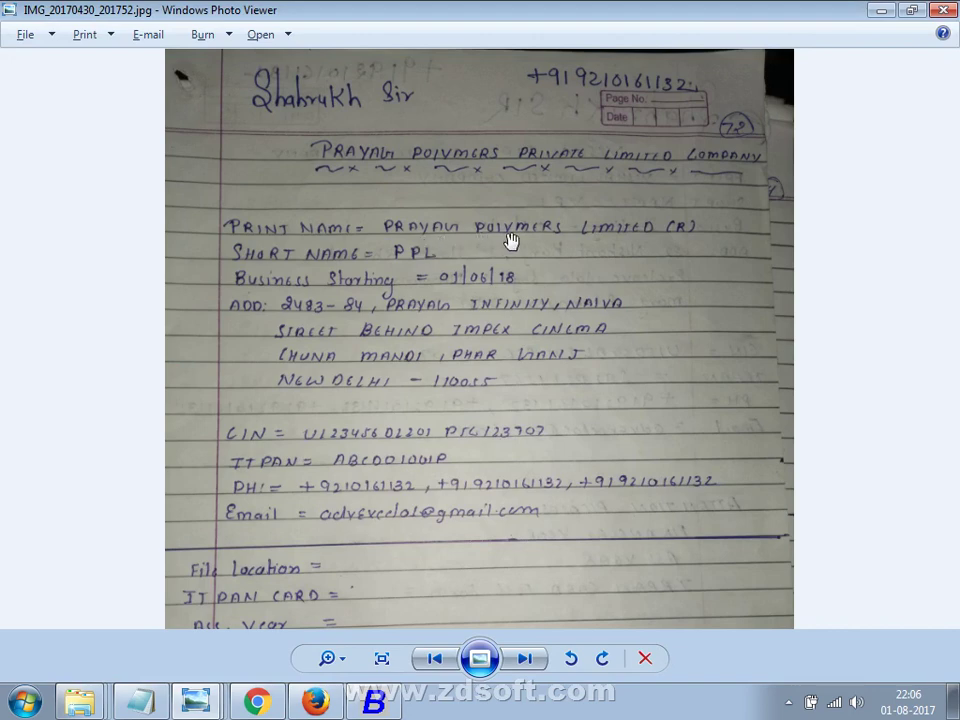
Set Print Name PRAYAG POLYMERS LIMITED (R) and Short Name PPL, keeping India and Delhi.
key("alt+Tab")
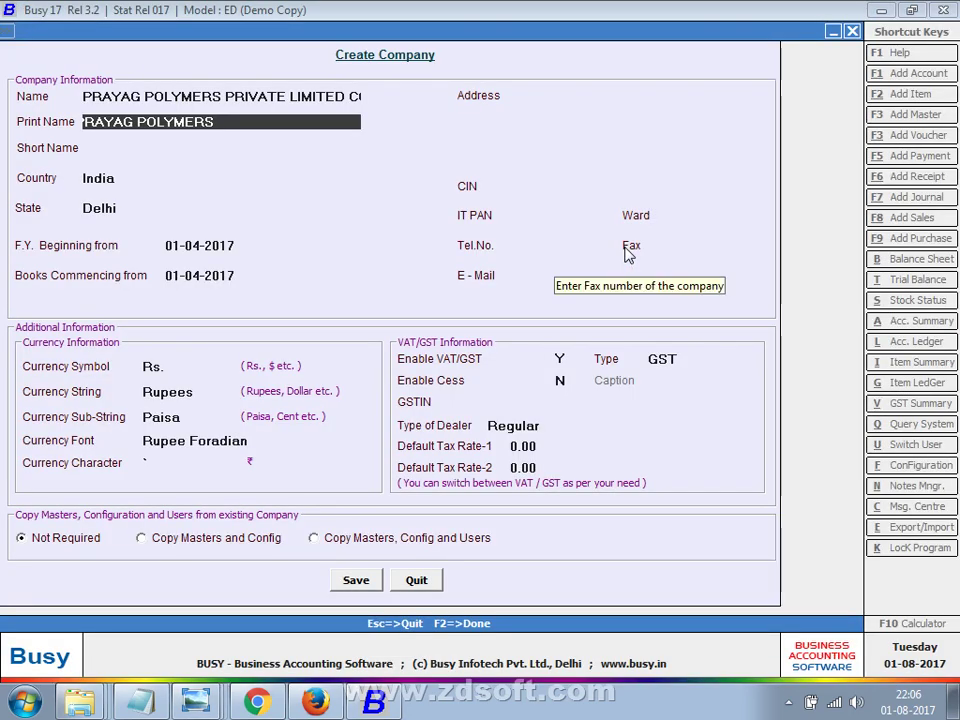
type("LIMIT")
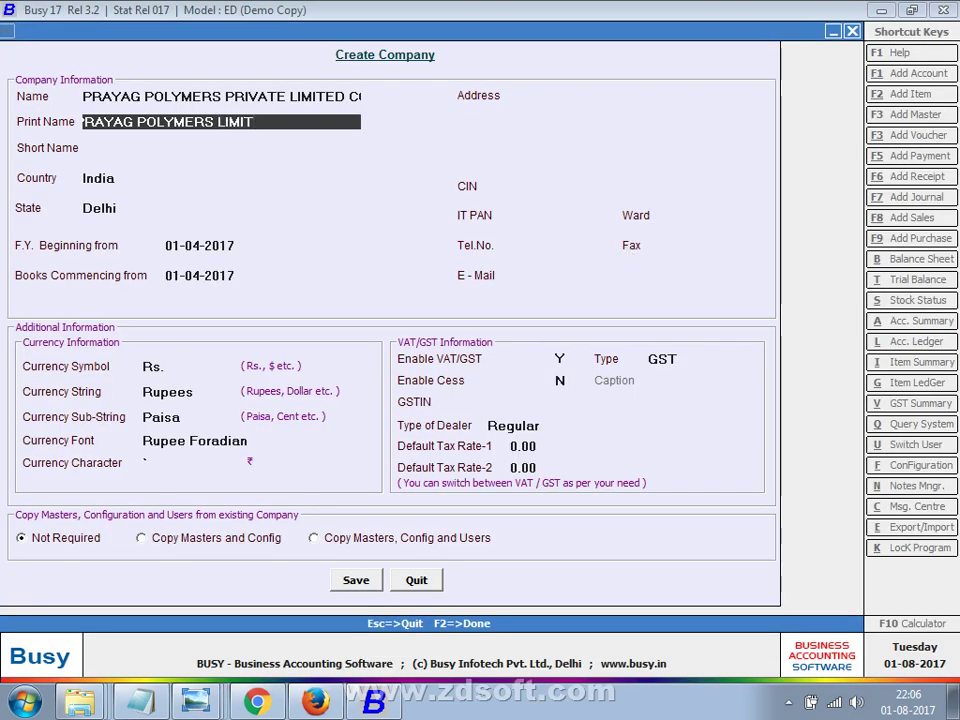
type("ED (R")
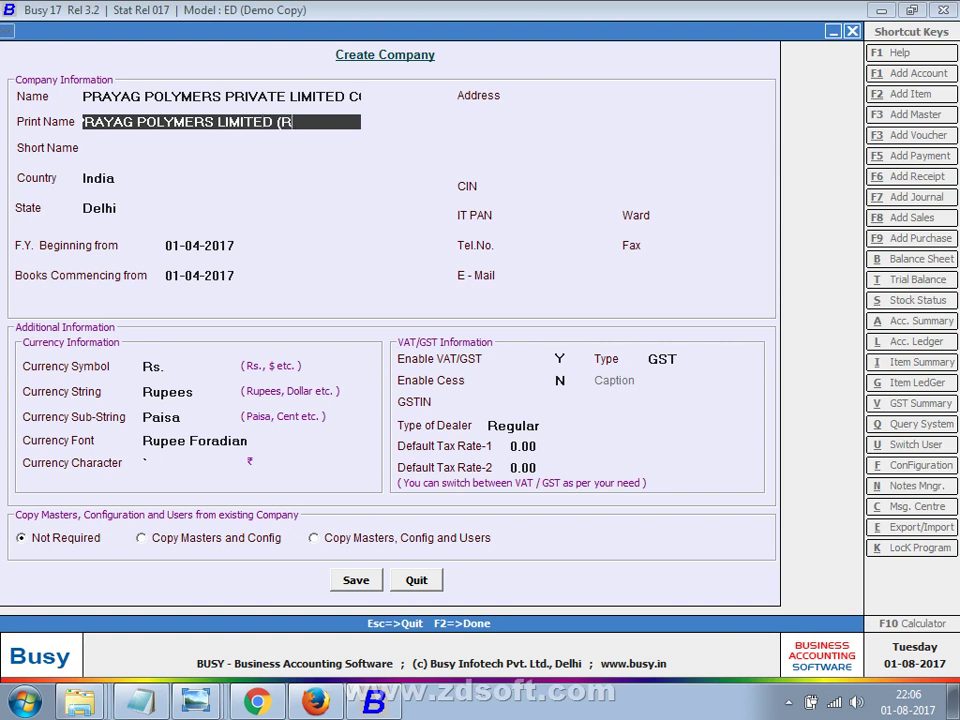
type(")")
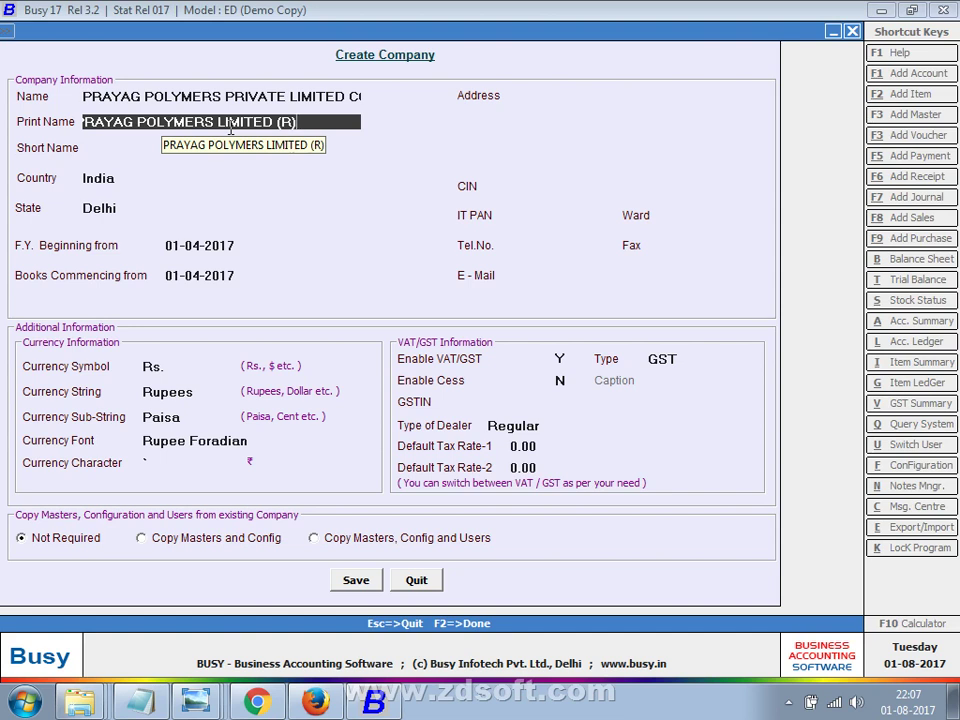
key("Return")
type("S")
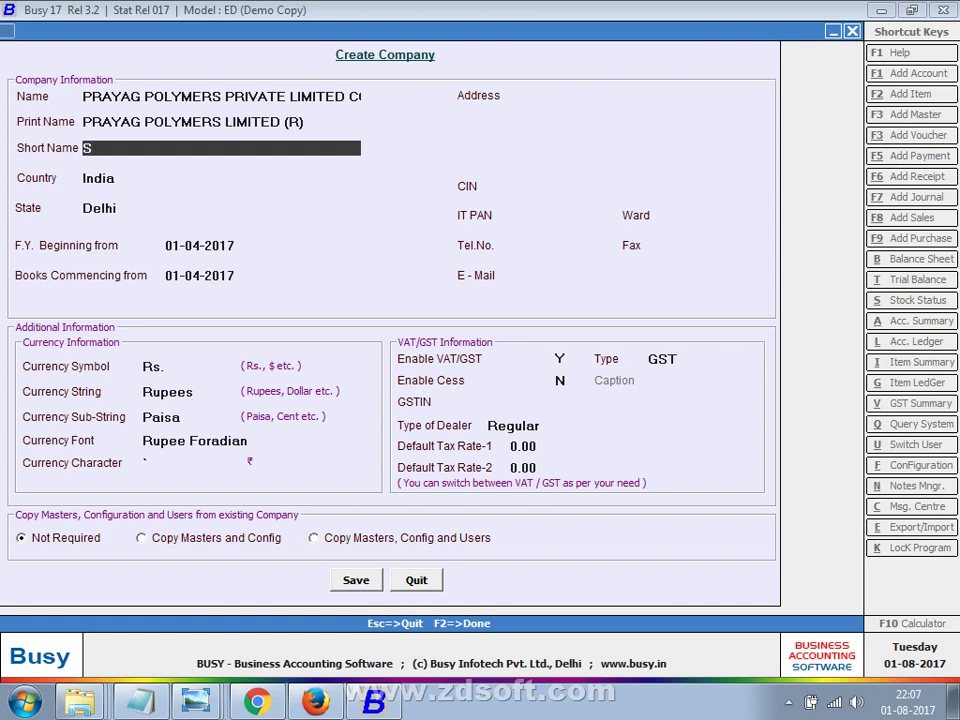
type("PL")
key("Return")
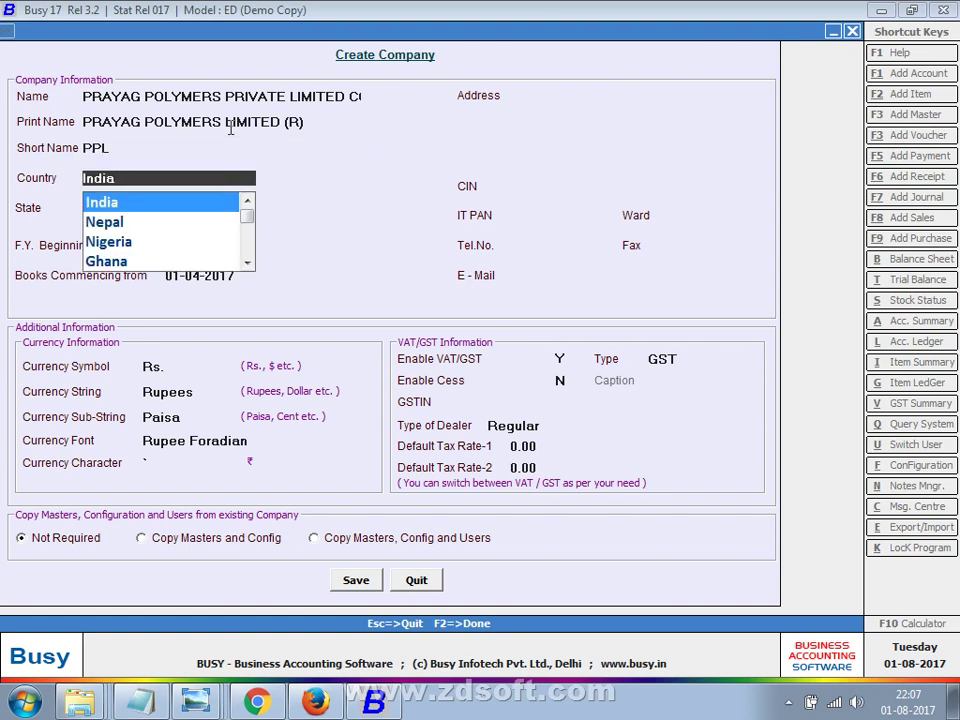
key("Return")
key("Return")
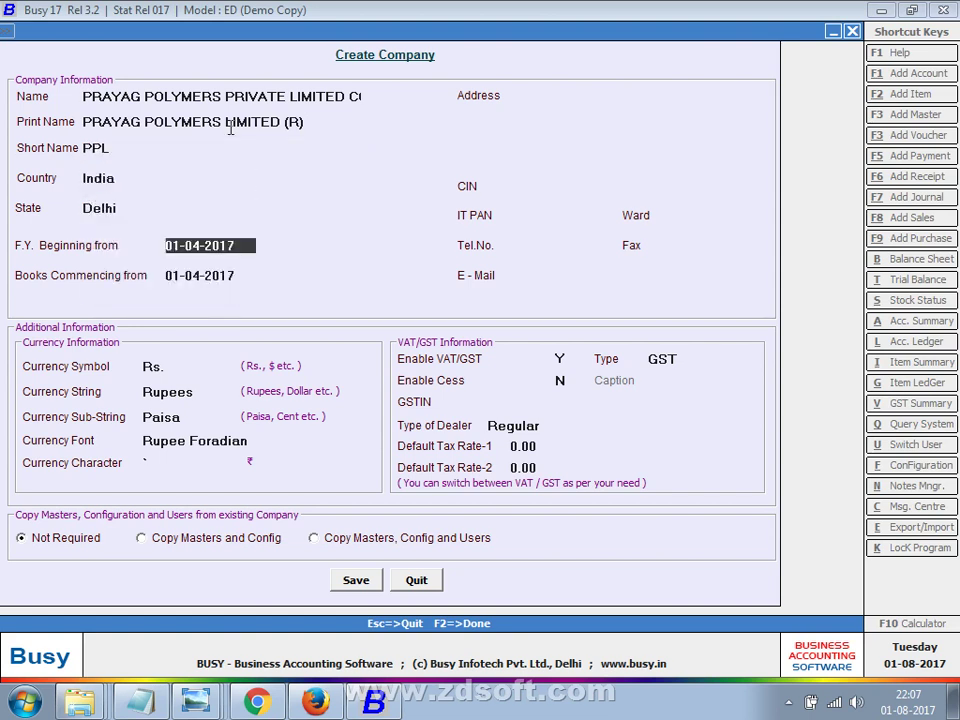
key("alt+Tab")
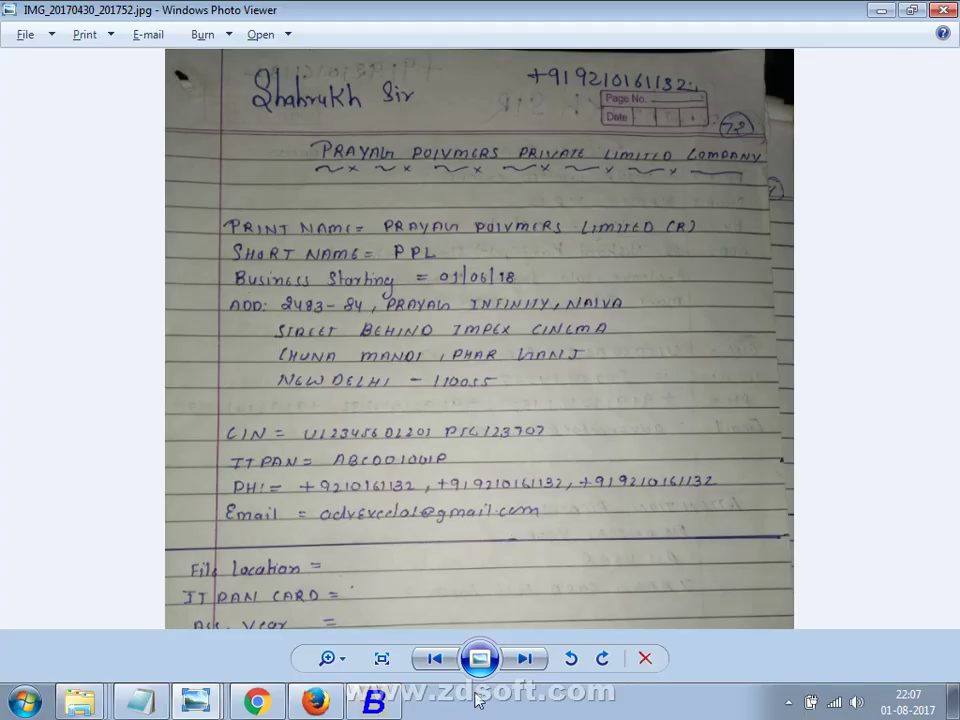
key("alt+Tab")
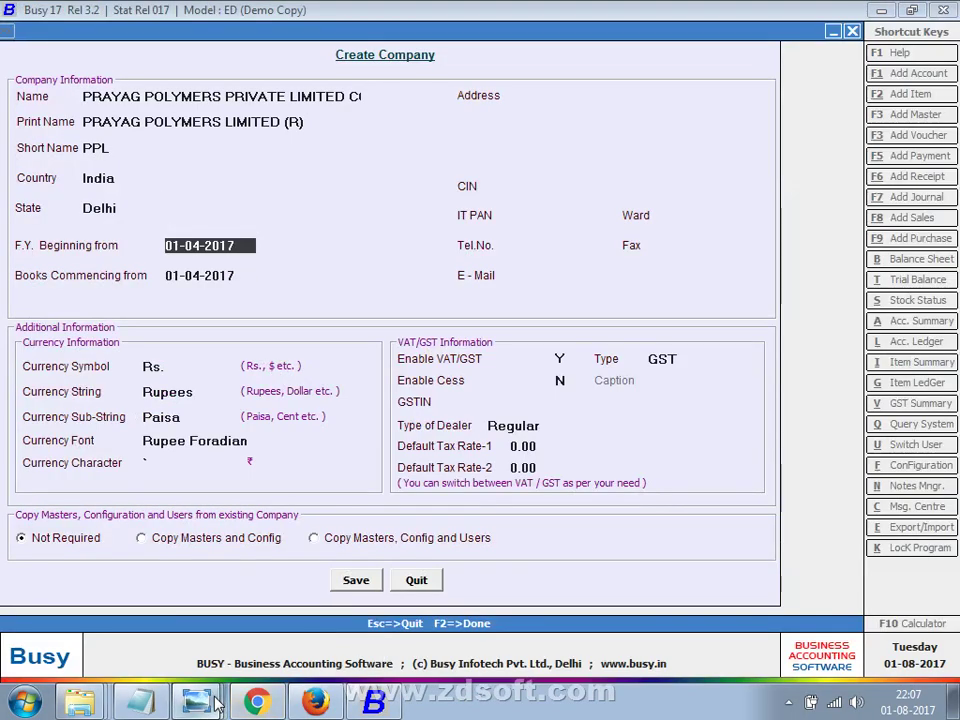
Read the Financial Year notes page, then enter 01-04-2017 as the F.Y. beginning date.
mouse_move(196, 702)
left_click(241, 574)
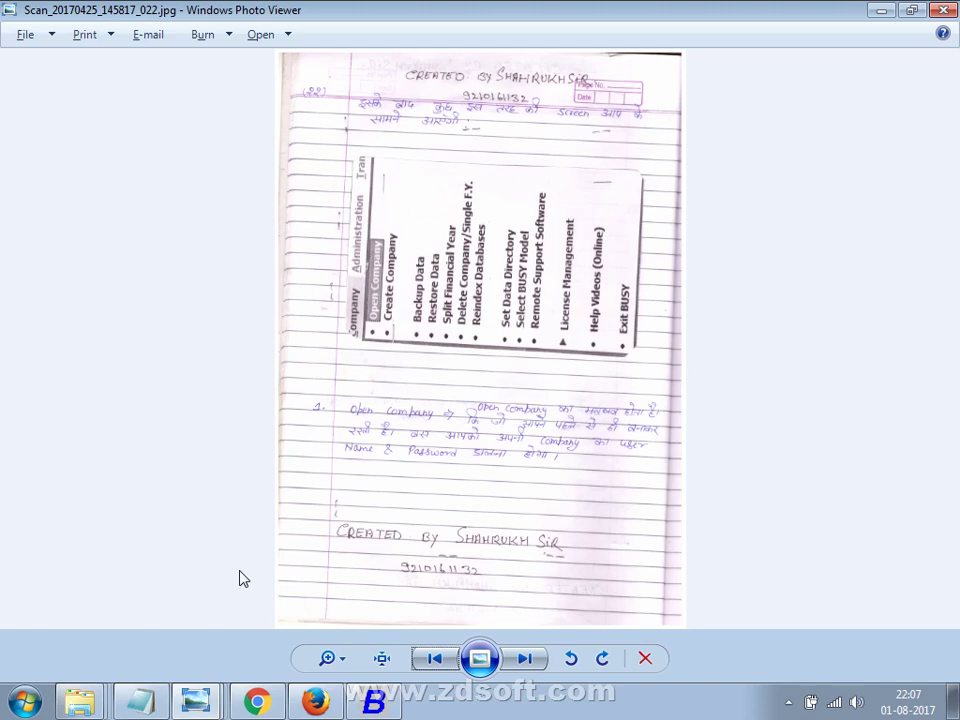
key("Right")
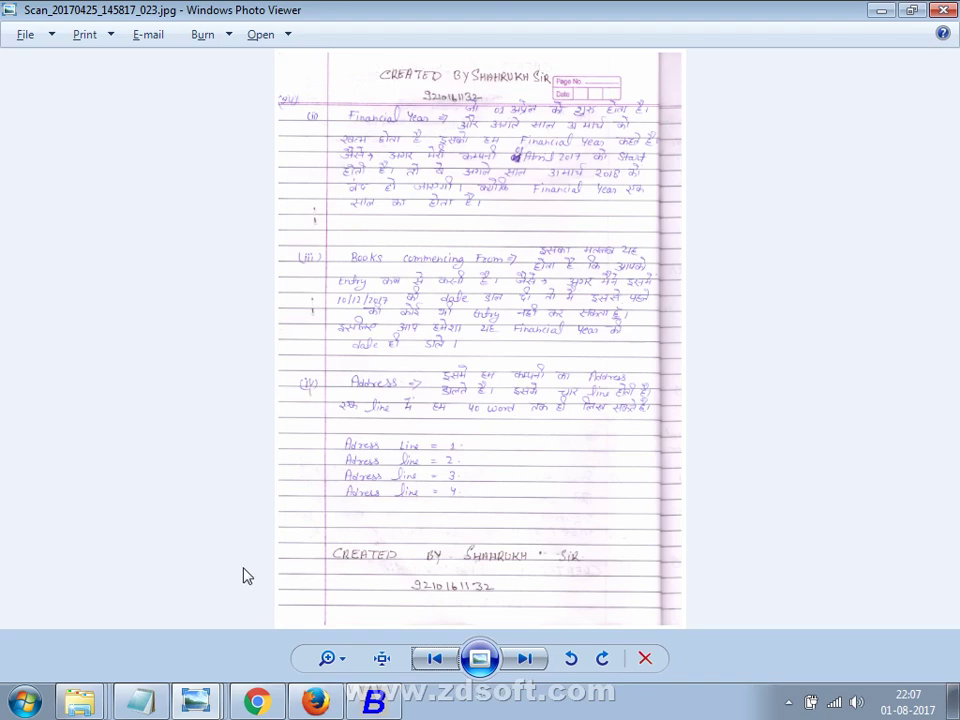
scroll(493, 420, "up", 3)
scroll(418, 394, "up", 2)
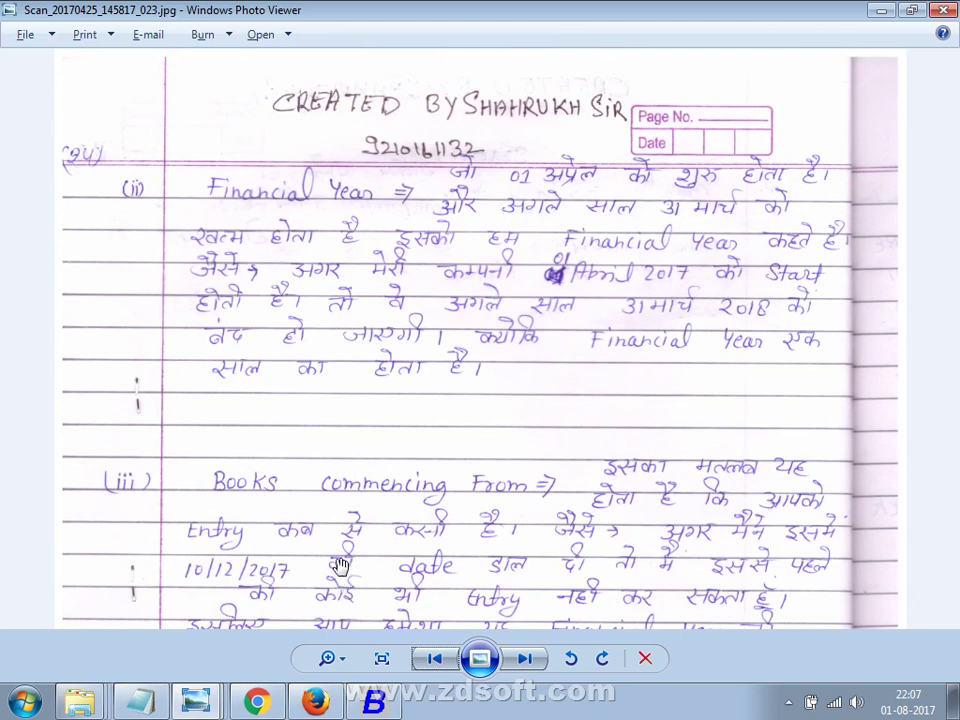
key("alt+Tab")
type("01-")
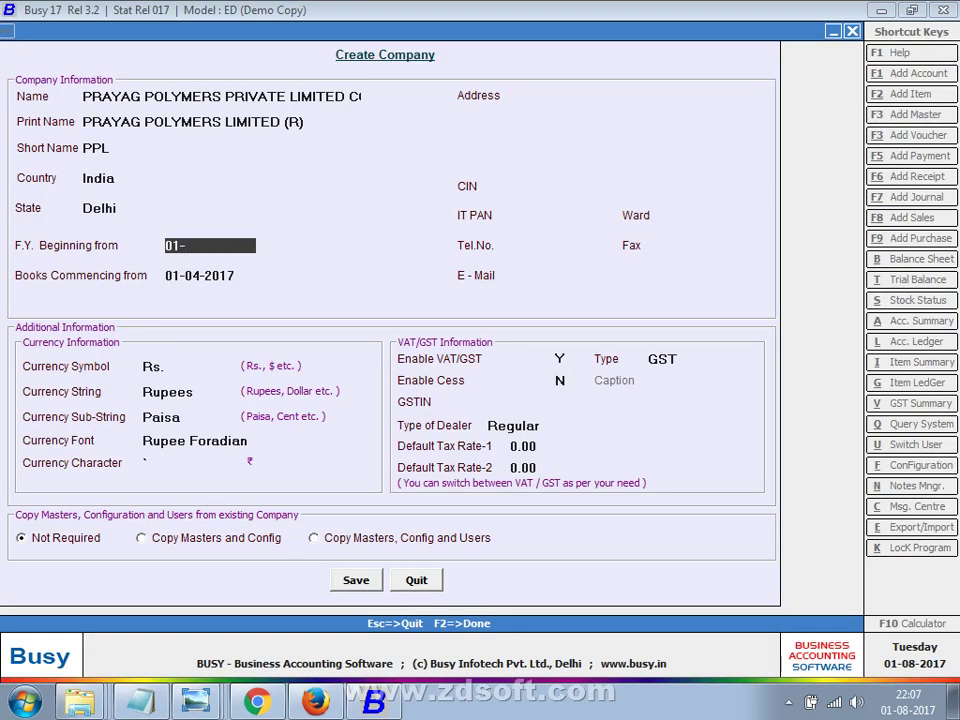
type("04-2017")
Confirm the 01-04-2017 financial year start and pan down the Books Commencing notes.
key("Return")
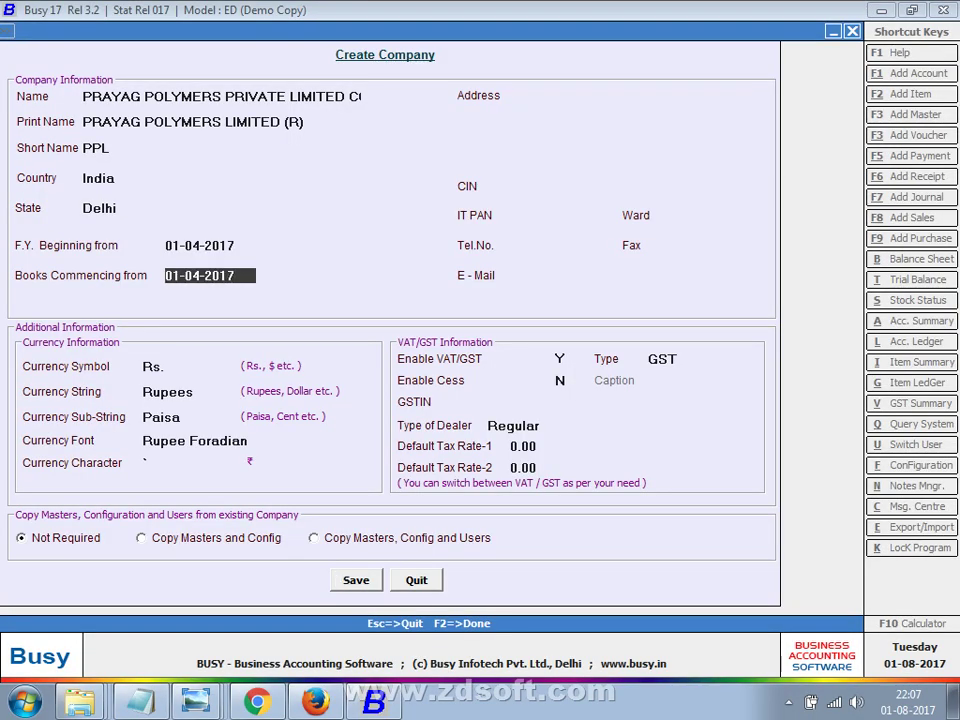
key("alt+Tab")
left_click_drag(335, 572, 335, 482)
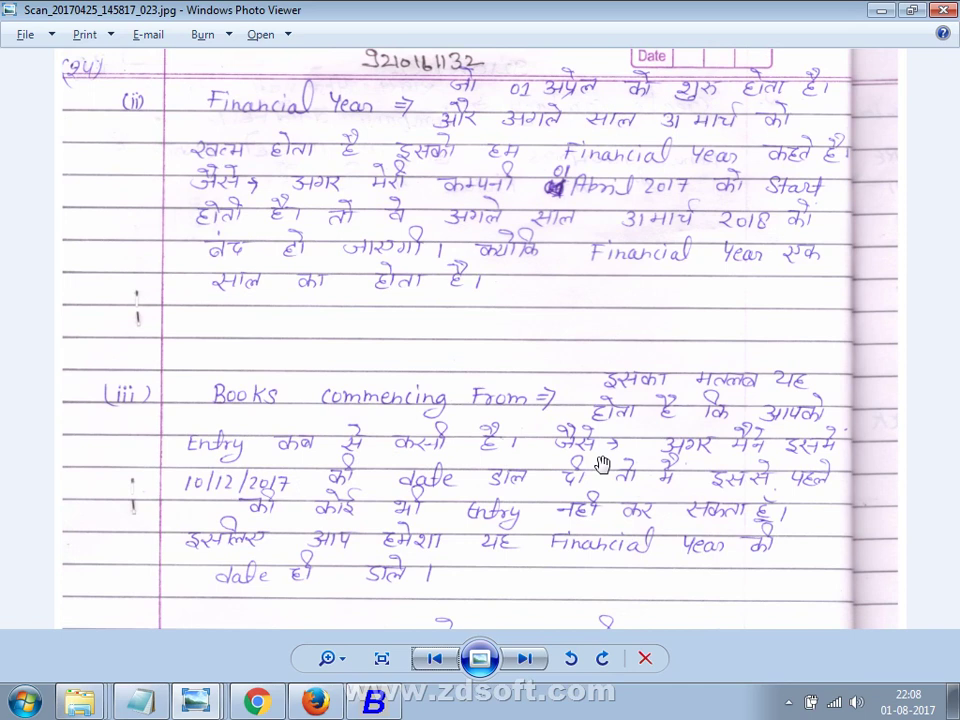
Accept 01-04-2017 as Books Commencing date and review the notes on the four address lines.
key("alt+Tab")
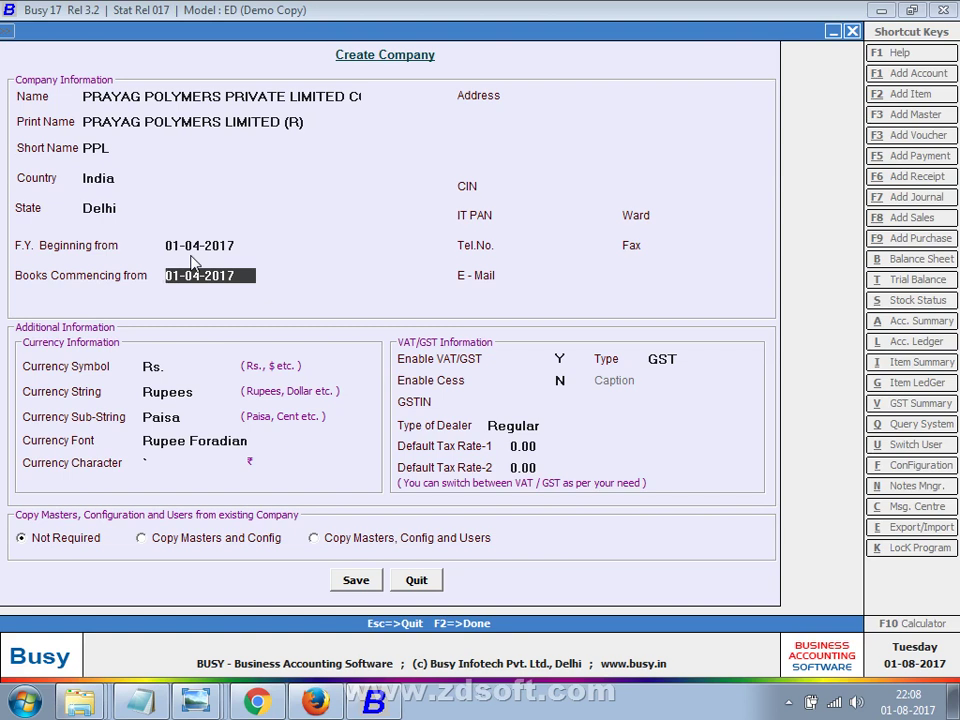
key("Return")
key("alt+Tab")
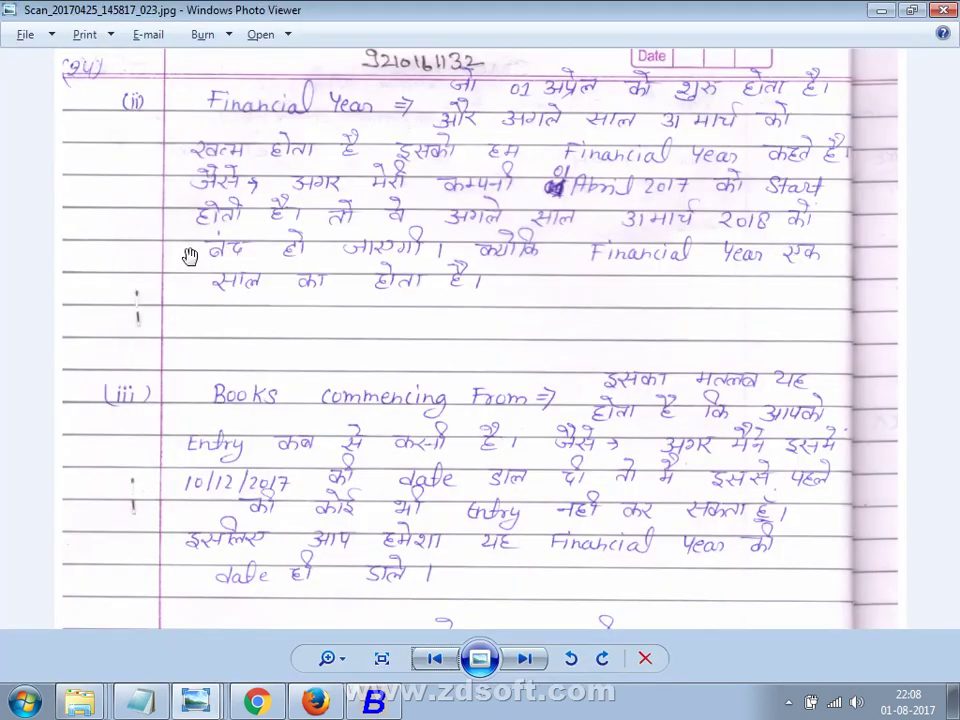
scroll(283, 422, "up", 2)
left_click_drag(283, 422, 280, 327)
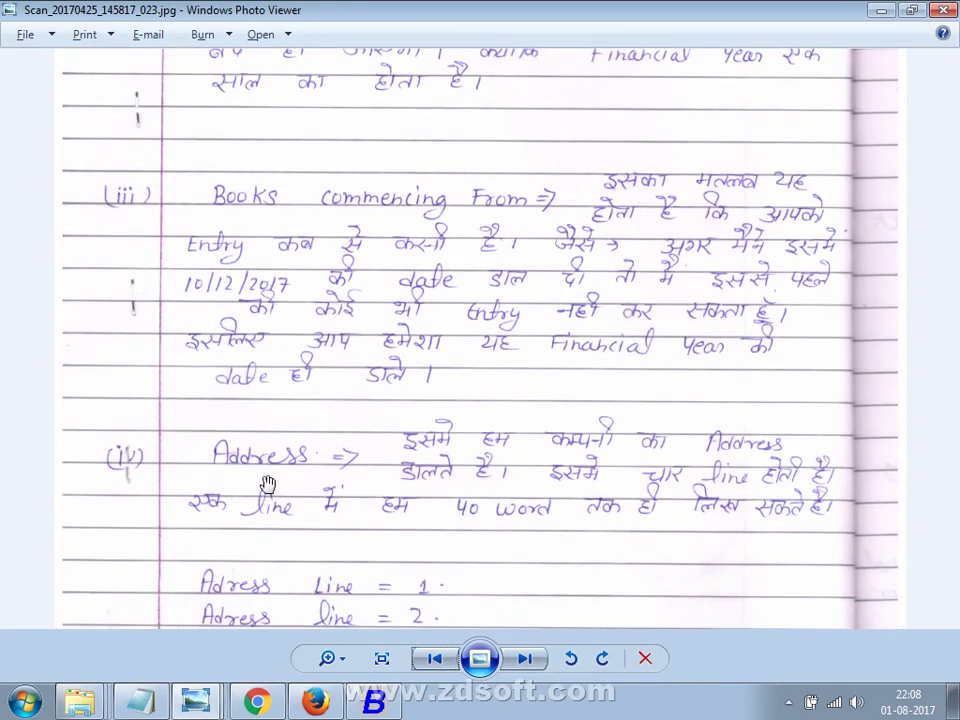
left_click_drag(268, 484, 266, 420)
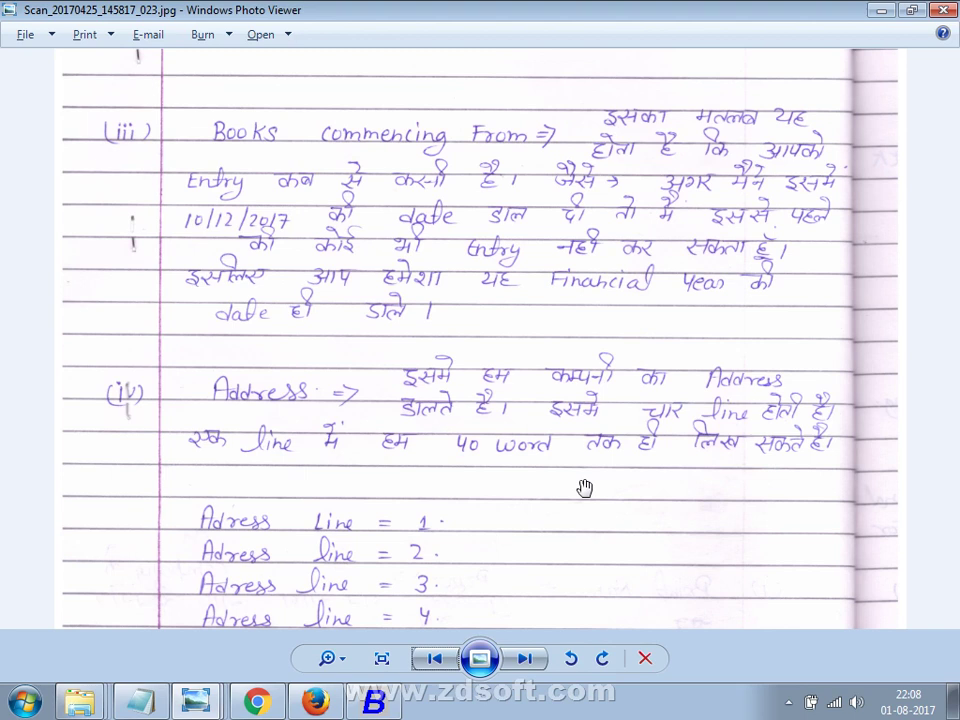
left_click_drag(585, 487, 583, 456)
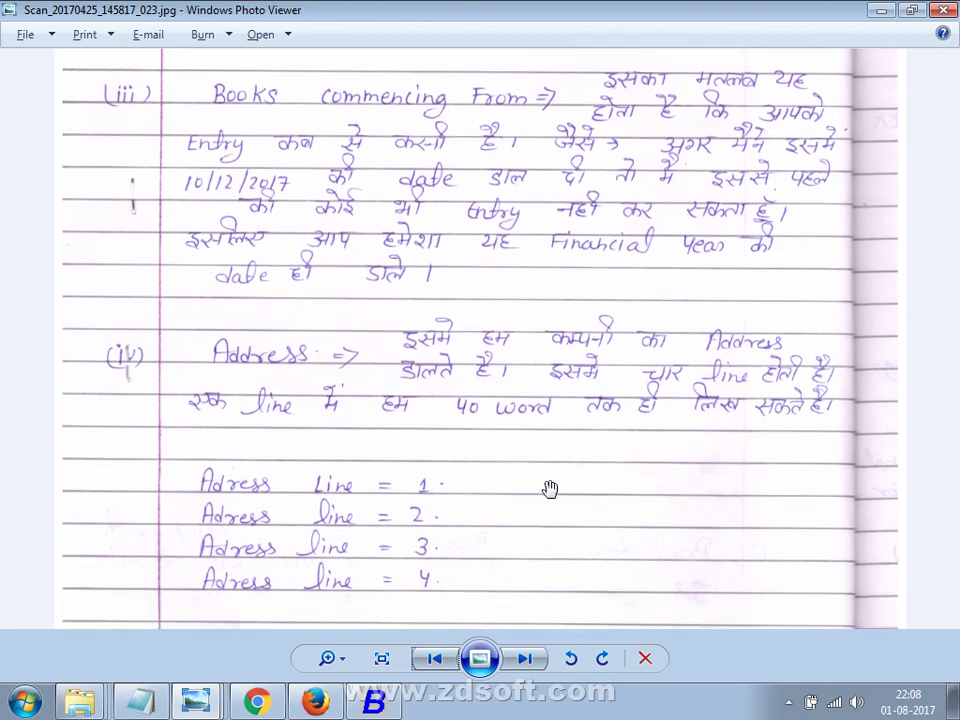
left_click_drag(549, 495, 542, 478)
key("alt+Tab")
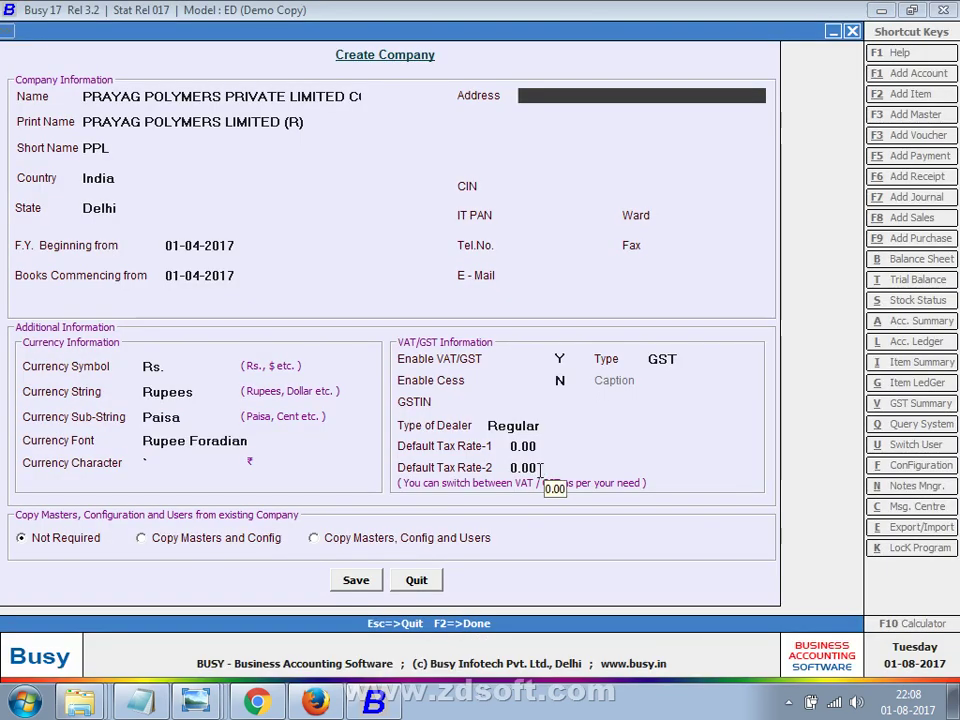
key("alt+Tab")
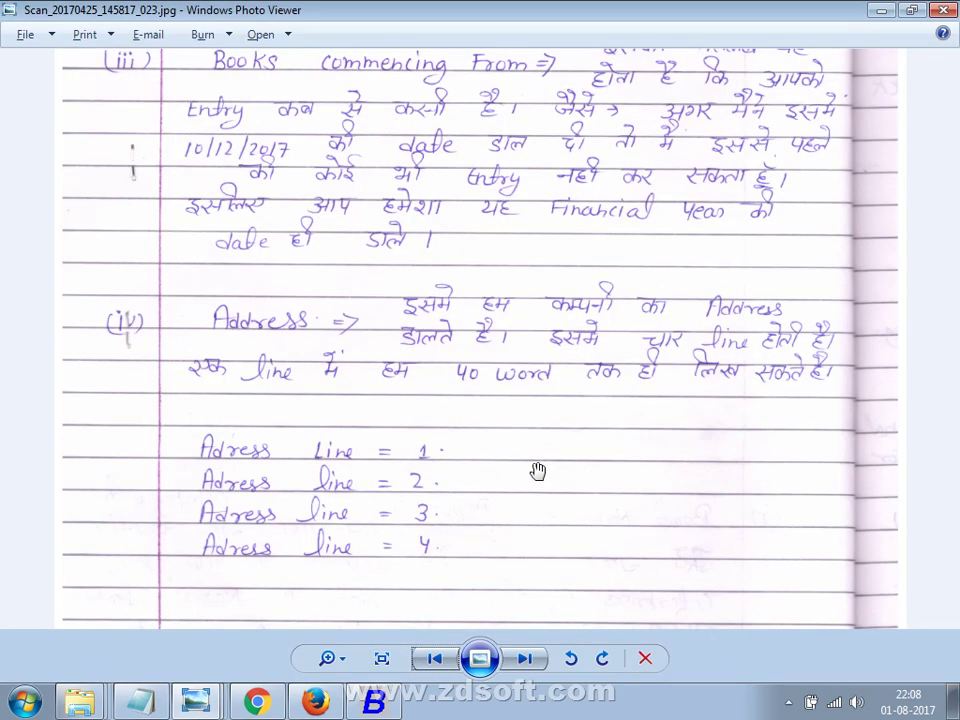
key("alt+Tab")
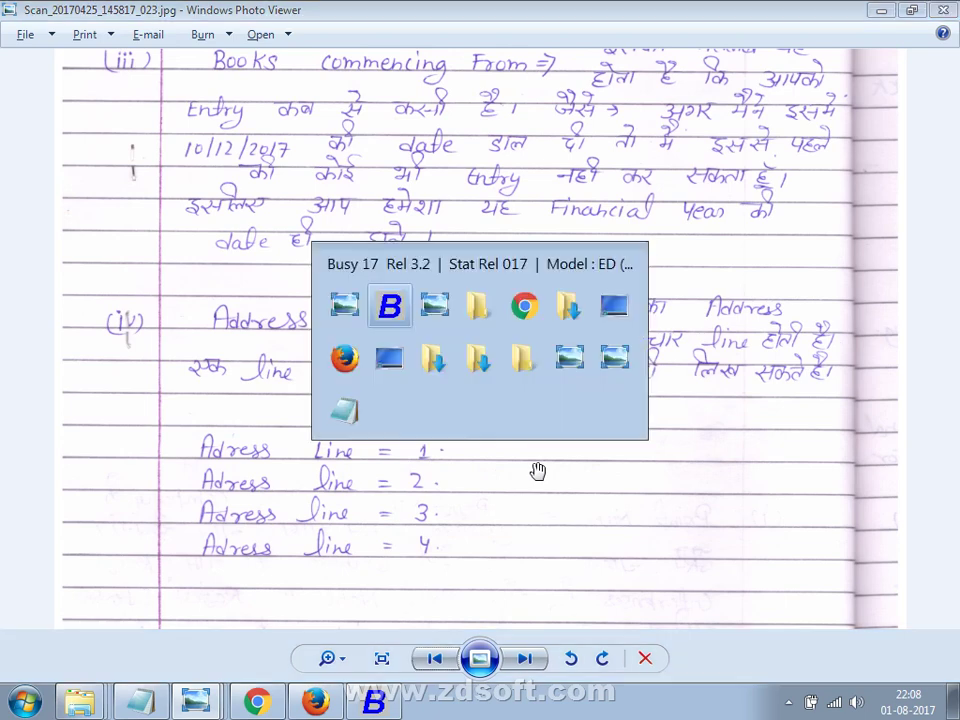
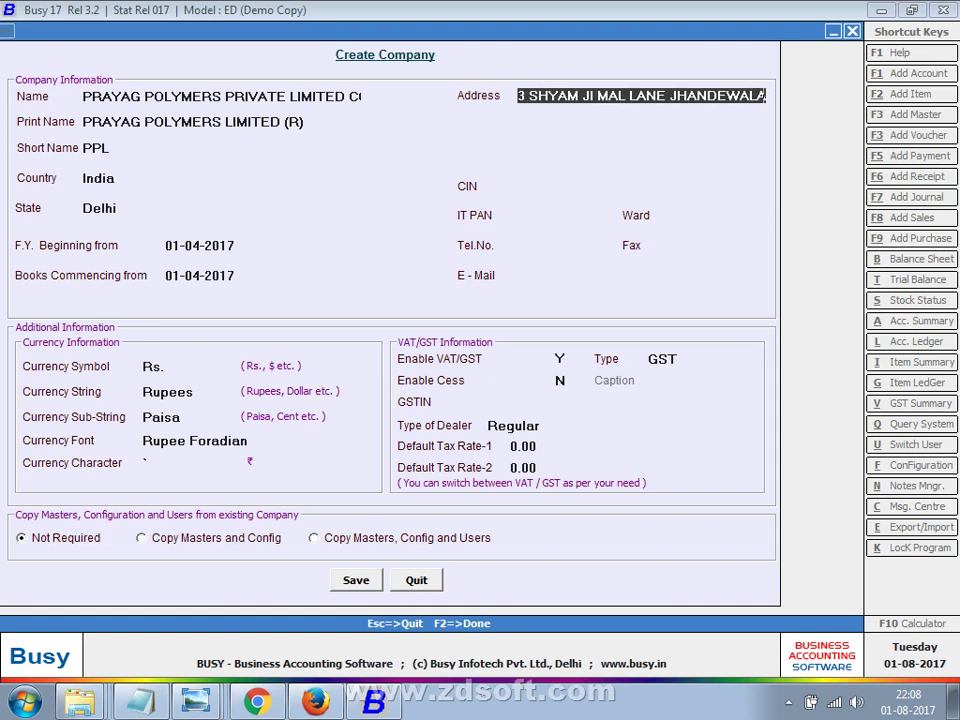
key("Return")
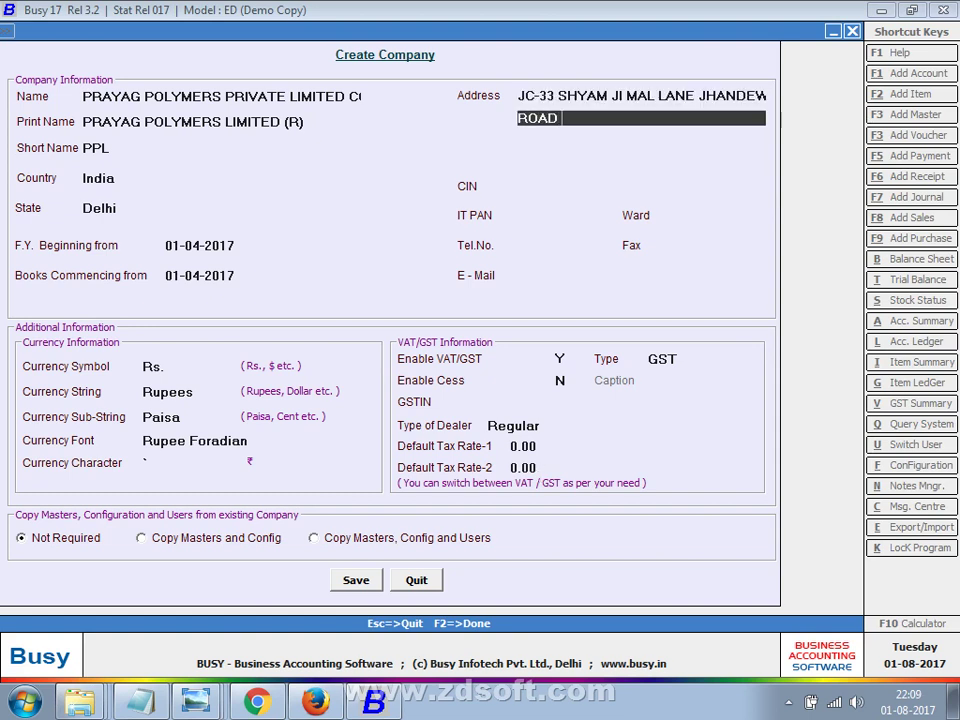
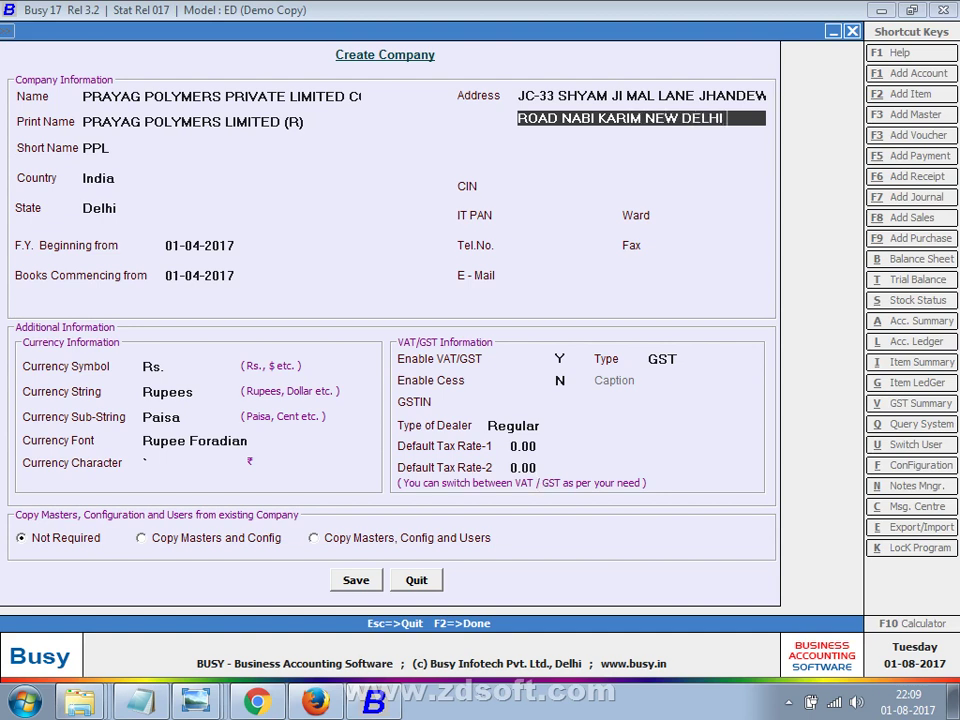
Enter address line 2 as ROAD NABI KARIM NEW DELHI -11005, then skip to CIN.
key("Return")
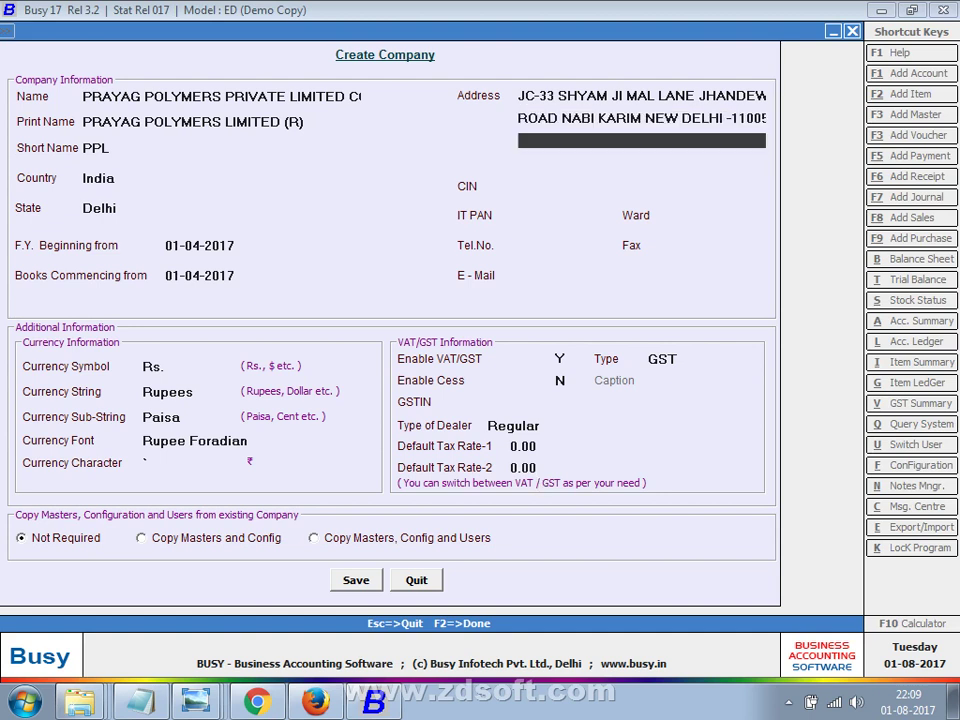
key("Return")
key("Return")
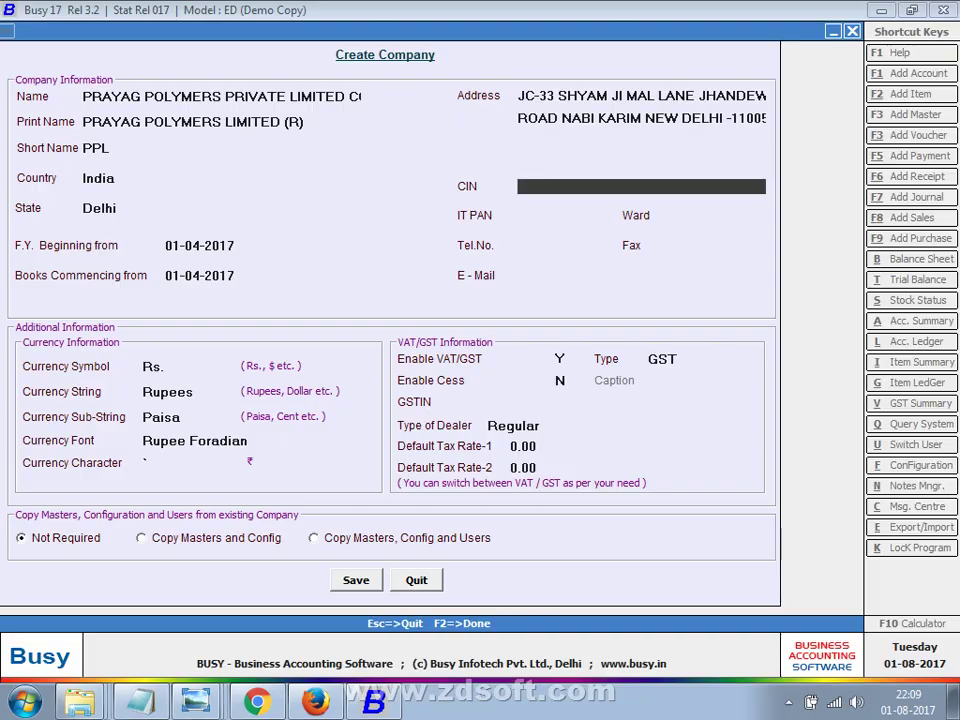
key("alt+Tab")
left_click_drag(497, 463, 491, 436)
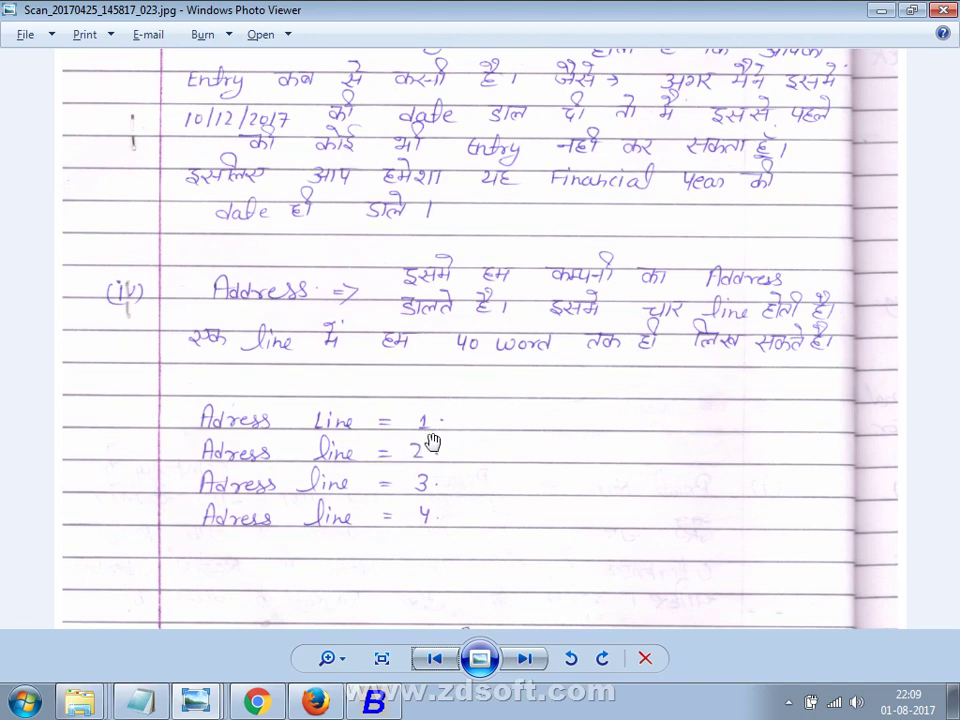
Step through the company form's address lines down to the fourth line.
key("alt+Tab")
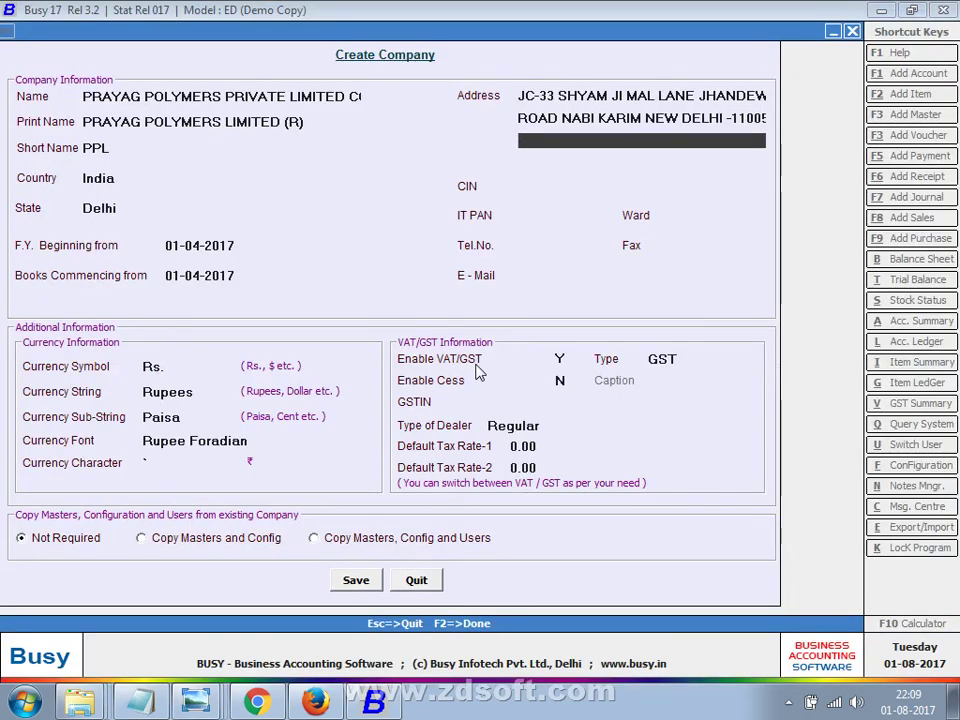
key("Up")
key("Up")
key("Down")
key("Down")
key("Down")
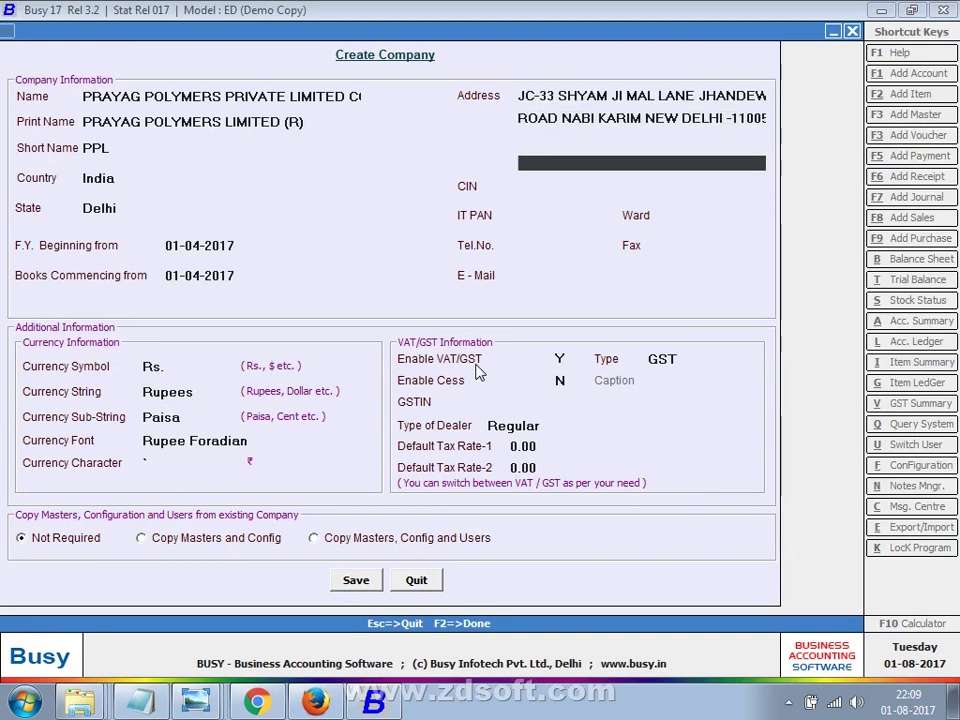
key("Down")
Turn to the next notes page explaining the 21-digit CIN and zoom in.
key("alt+Tab")
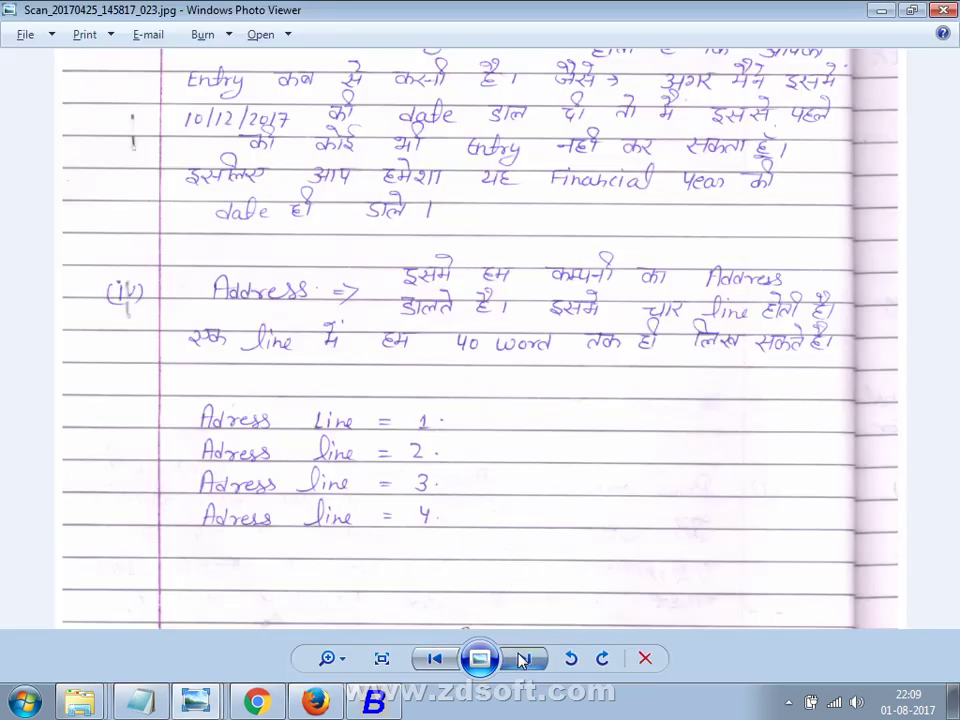
left_click(522, 658)
scroll(454, 320, "up", 2)
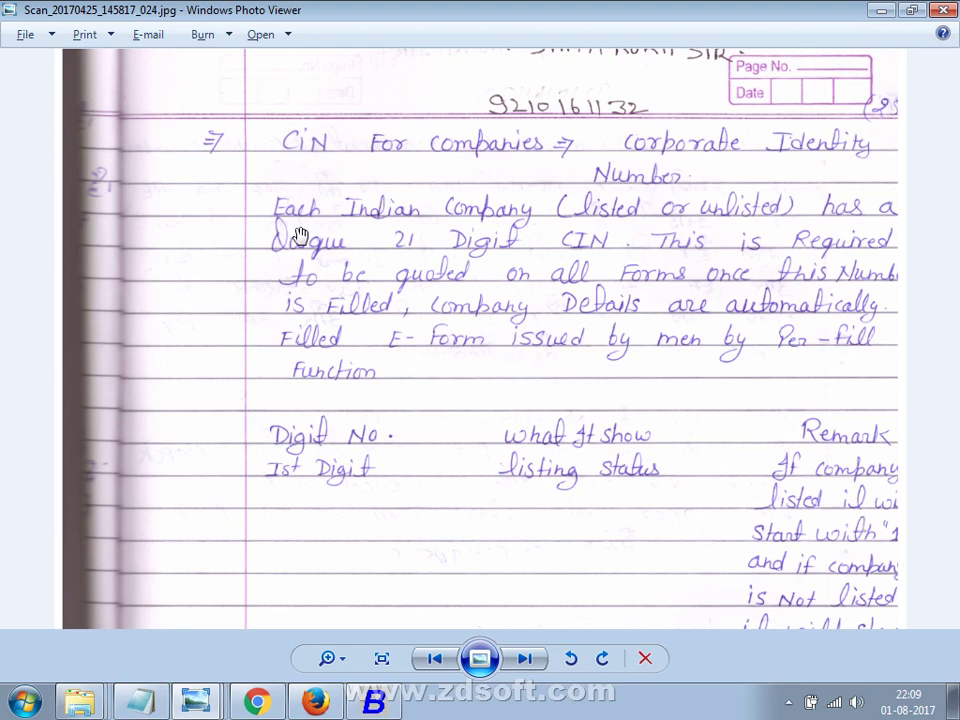
key("alt+Tab")
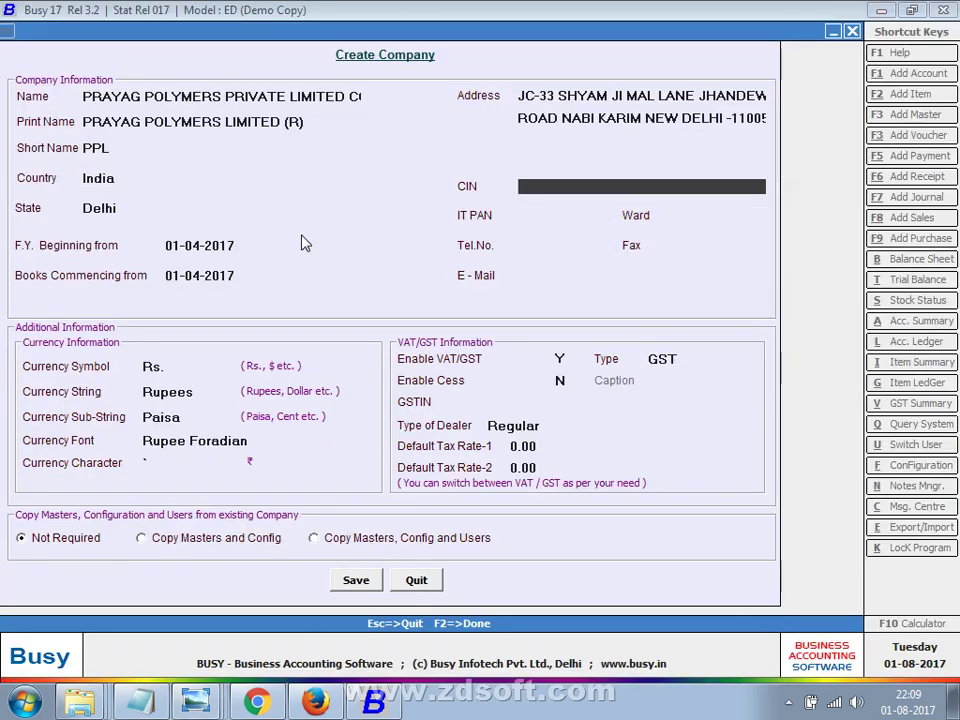
Try '21DIGITAL' in CIN, clear it, move to IT PAN, and open the PAN notes page.
type("21DIGITA")
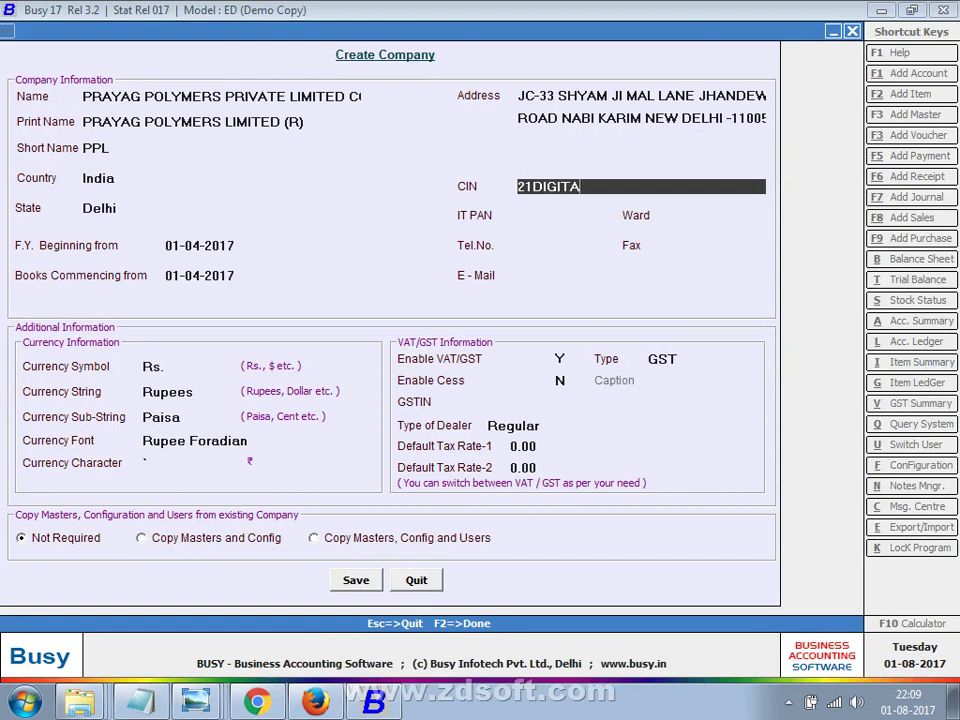
type("L")
key("Return")
key("Up")
key("BackSpace")
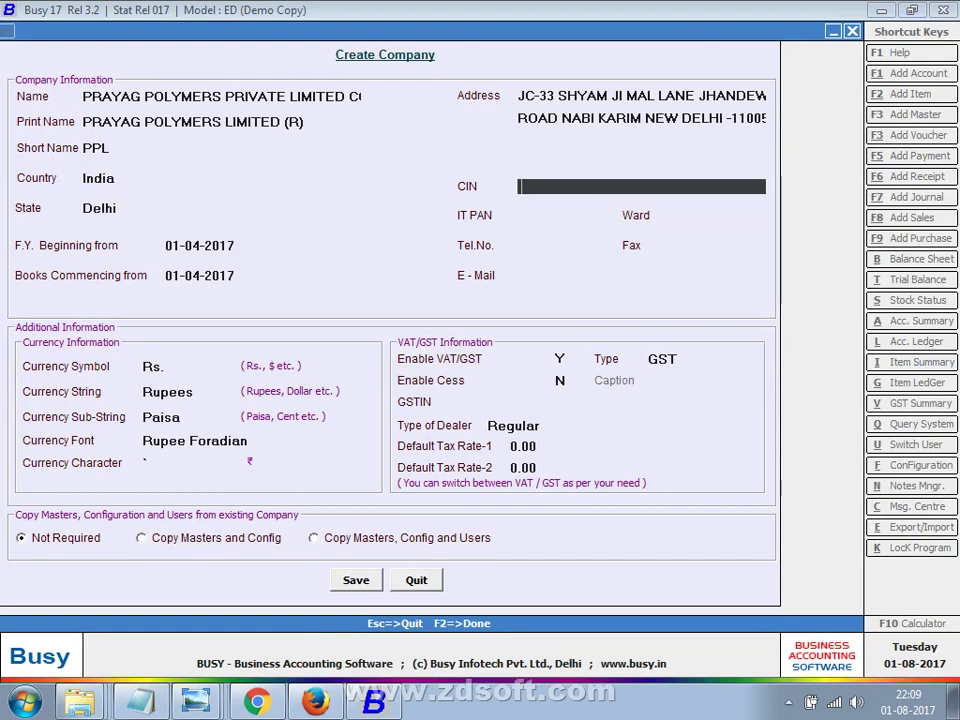
key("Return")
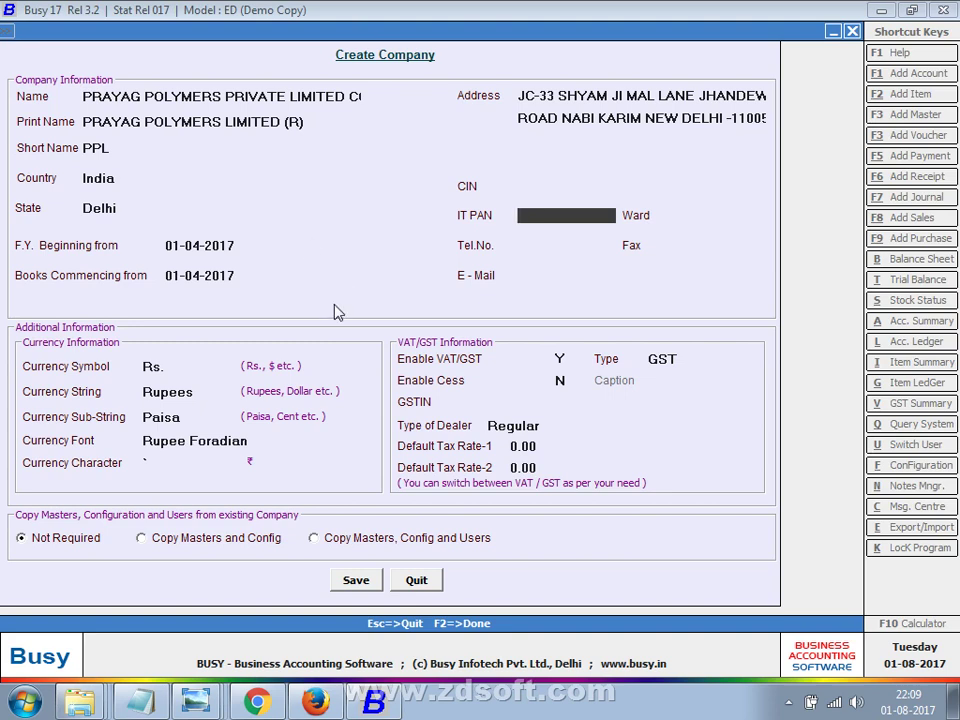
left_click(196, 703)
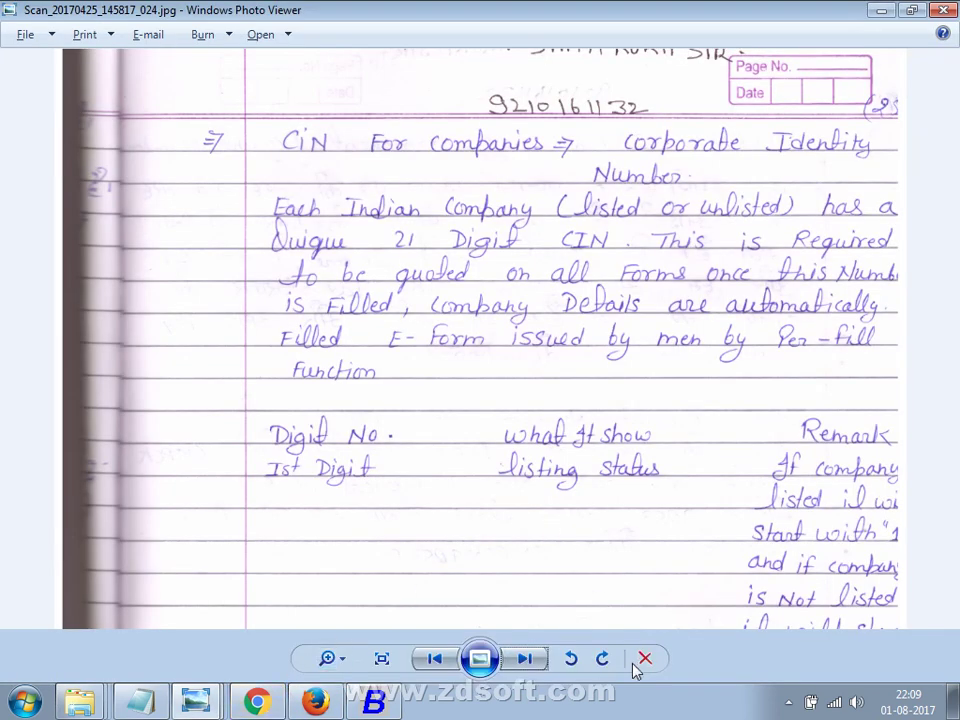
left_click(524, 658)
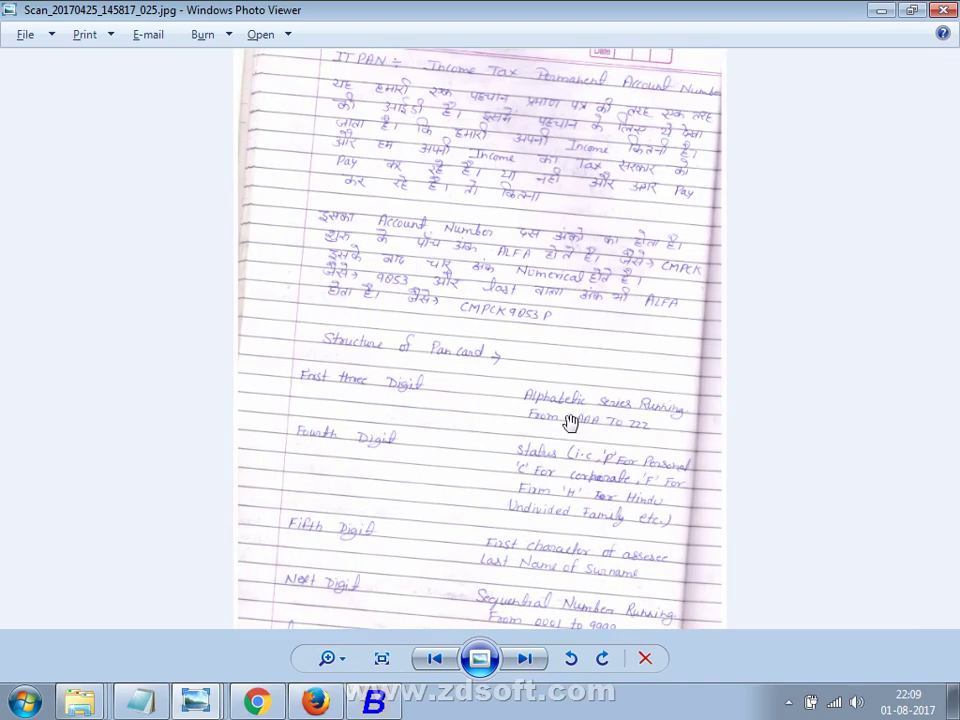
Zoom into the IT PAN notes and pan down to the PAN card structure section.
scroll(570, 423, "up", 1)
left_click_drag(568, 264, 542, 591)
left_click_drag(546, 221, 531, 506)
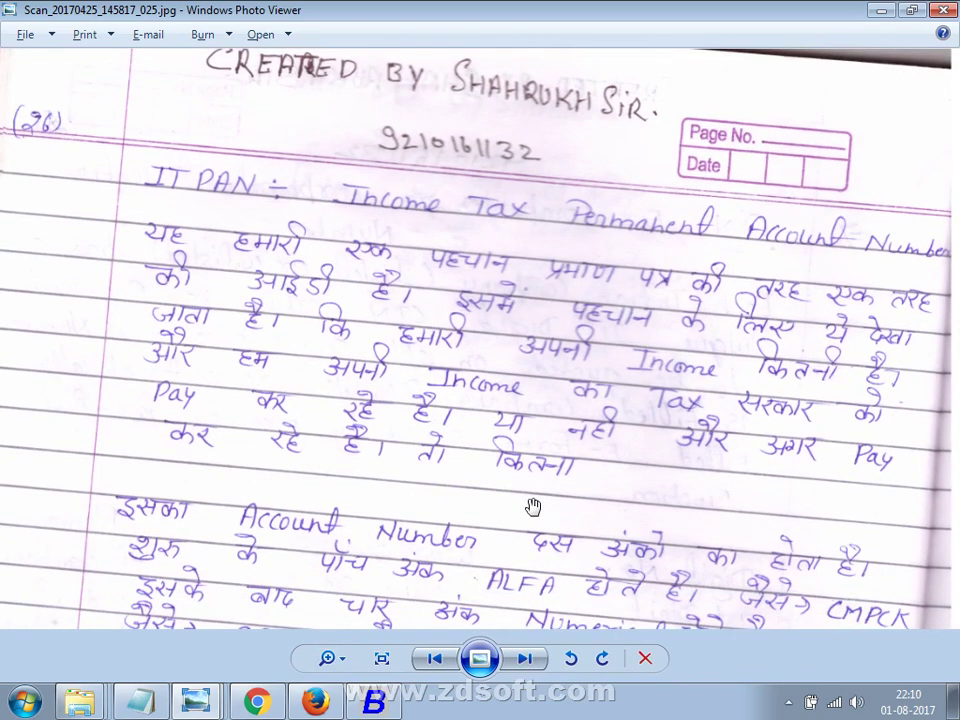
scroll(529, 503, "down", 1)
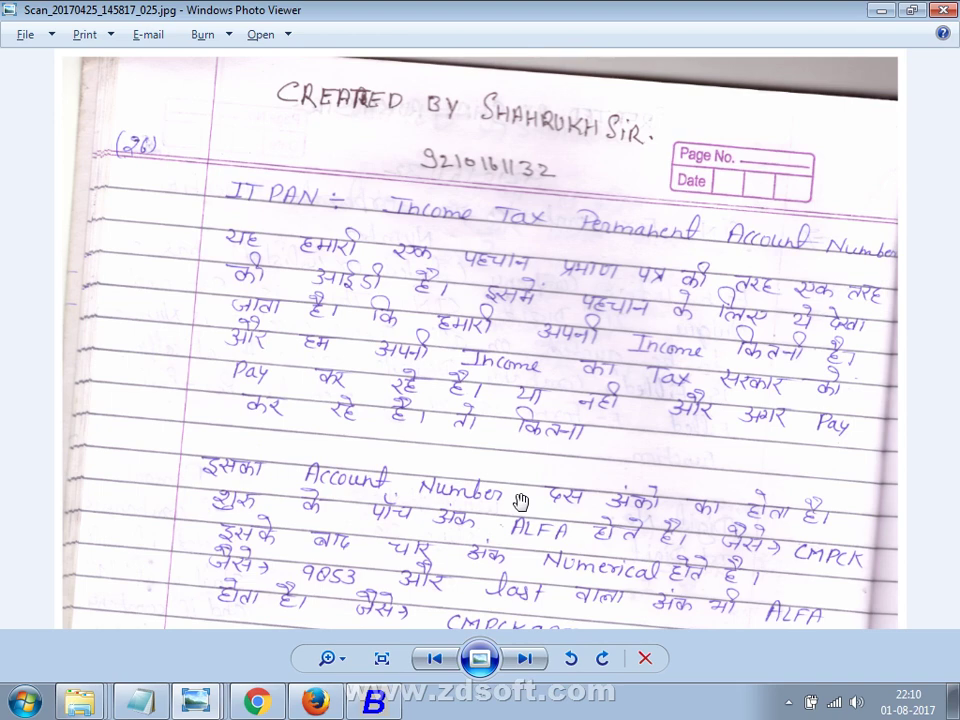
scroll(521, 501, "down", 3)
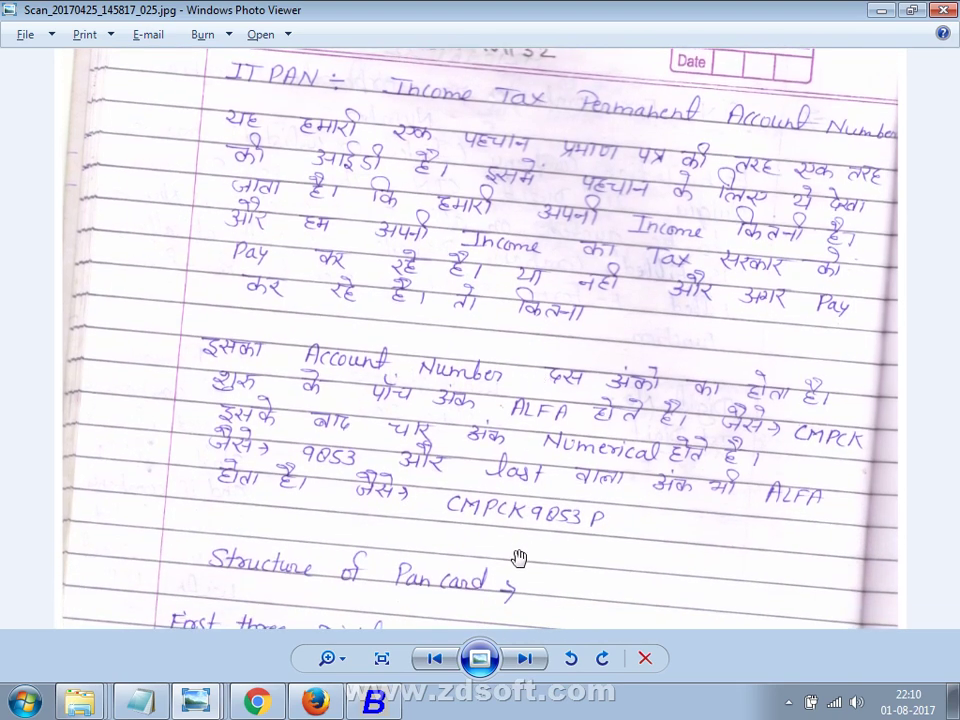
left_click_drag(519, 558, 570, 358)
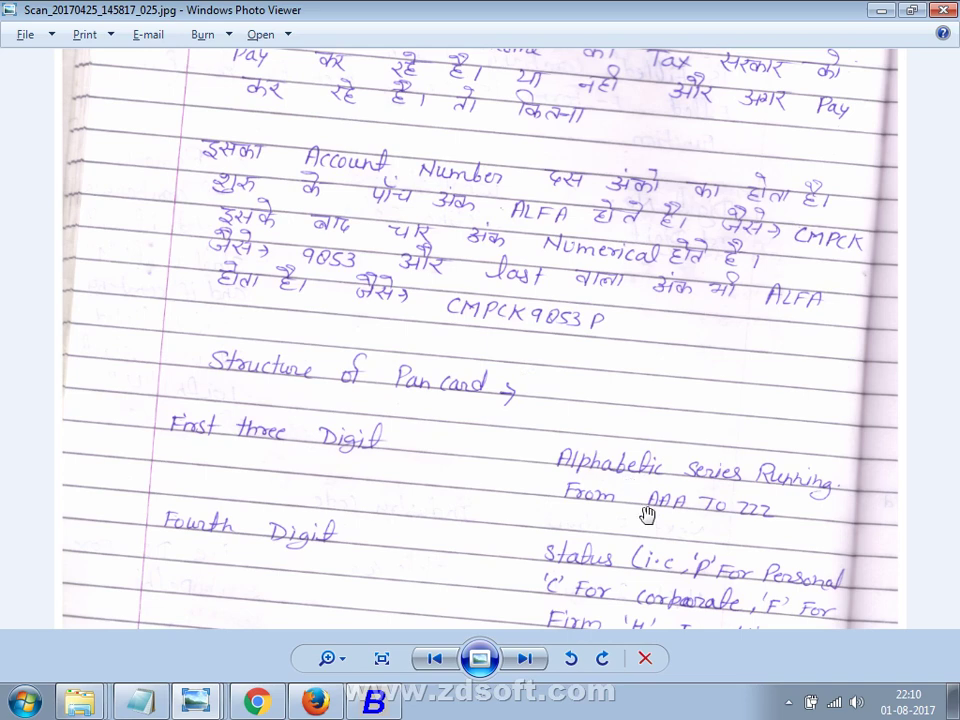
key("alt+Tab")
Start the IT PAN entry, checking it against the PAN structure notes in Photo Viewer.
type("ASD")
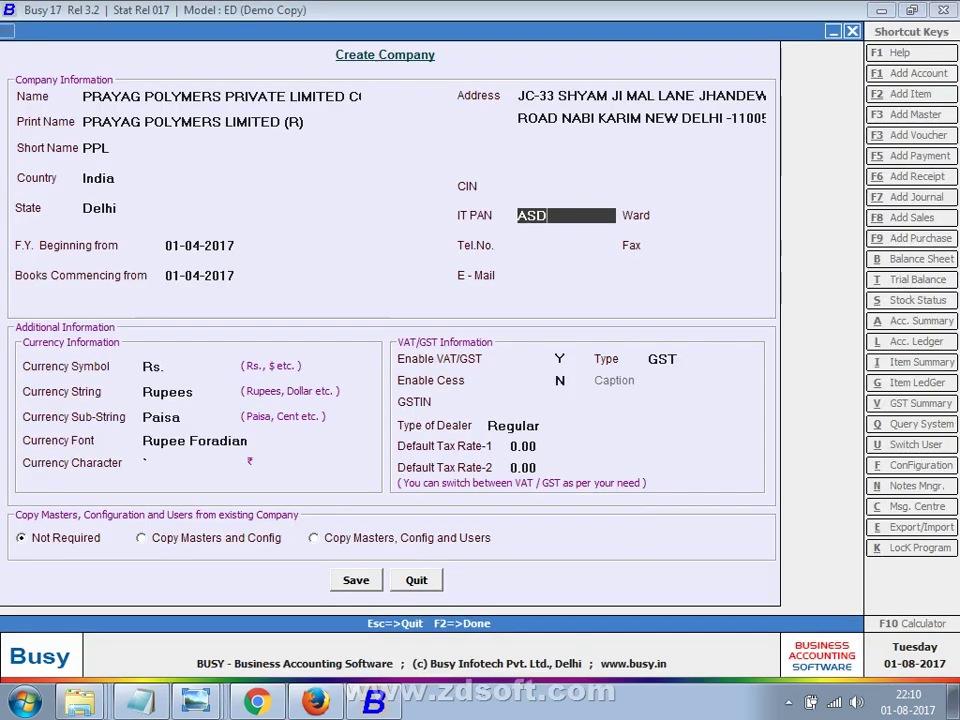
key("alt+Tab")
scroll(501, 557, "up", 2)
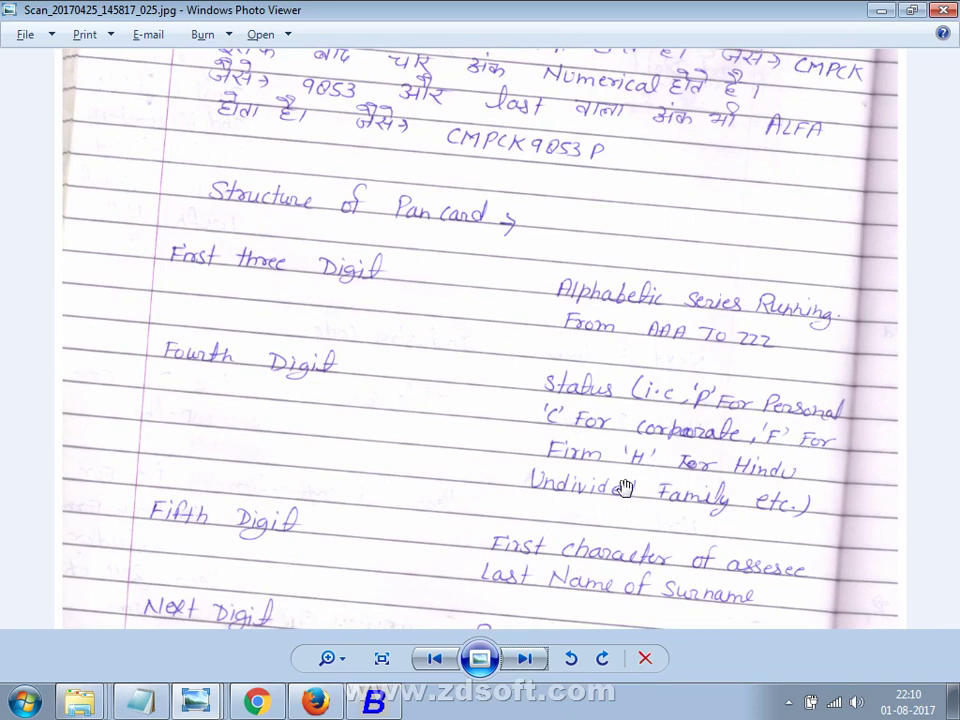
key("alt+Tab")
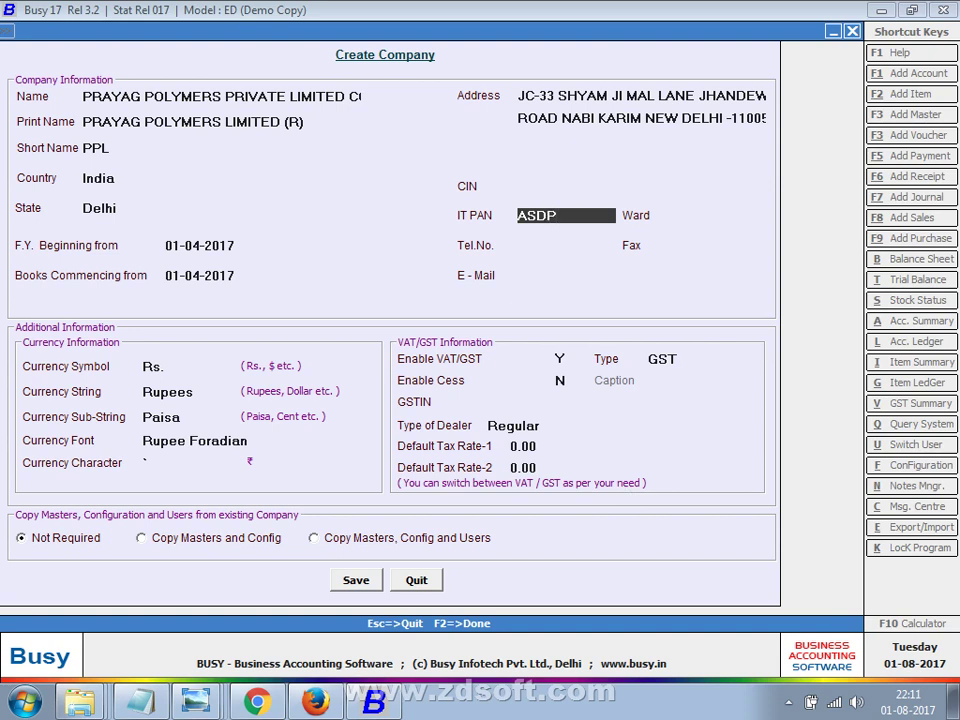
Correct the PAN's last letters against the notes, complete it, and move to Ward.
key("BackSpace")
type("H")
key("BackSpace")
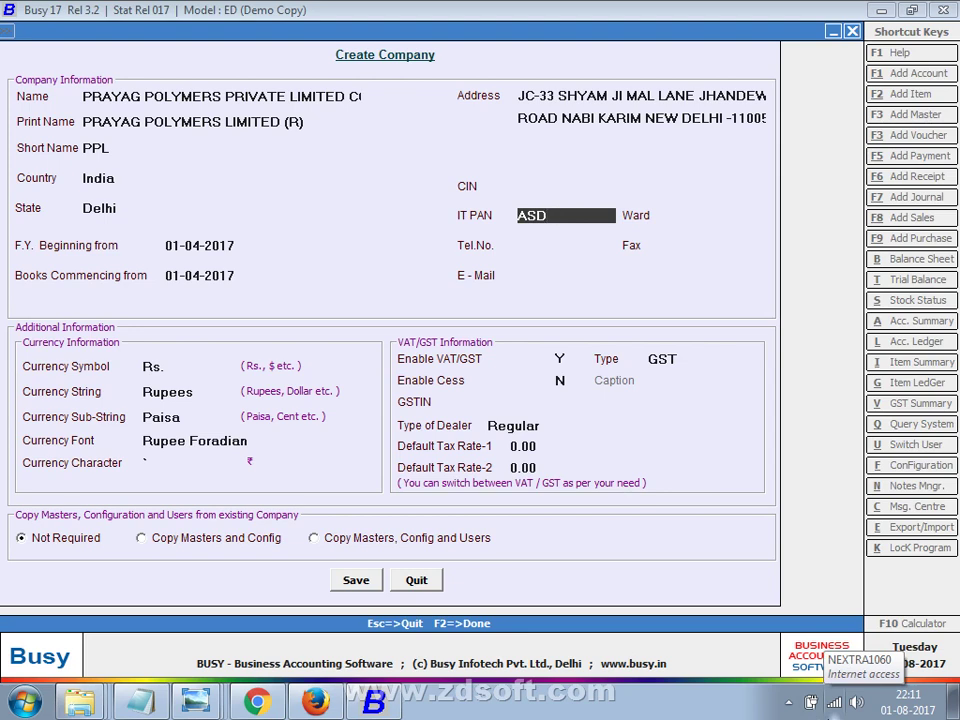
type("S")
key("alt+Tab")
scroll(431, 506, "down", 3)
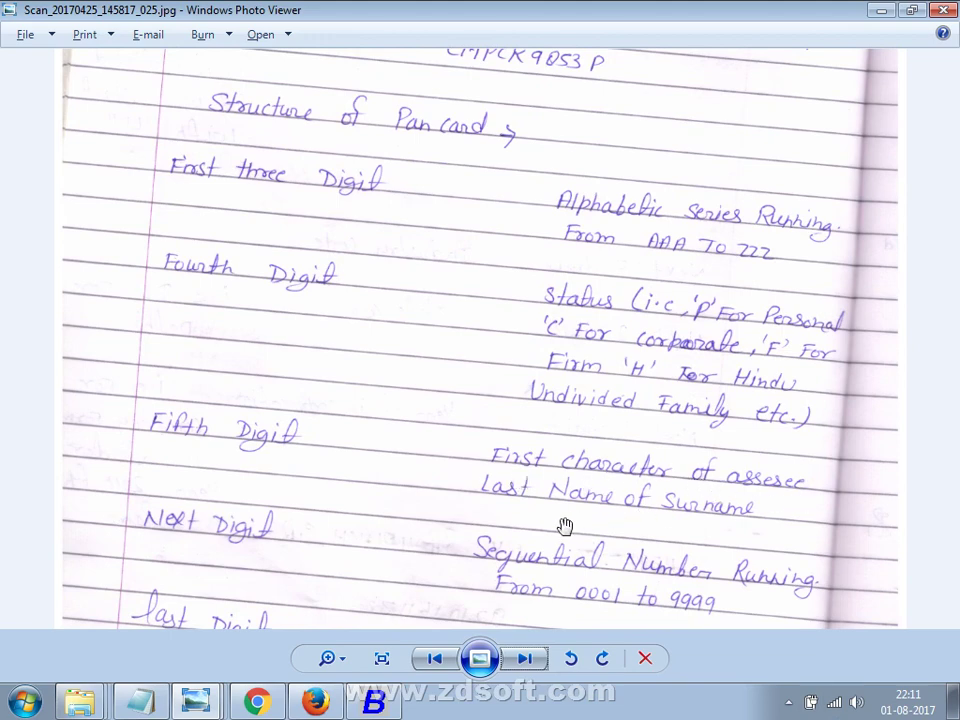
key("alt+Tab")
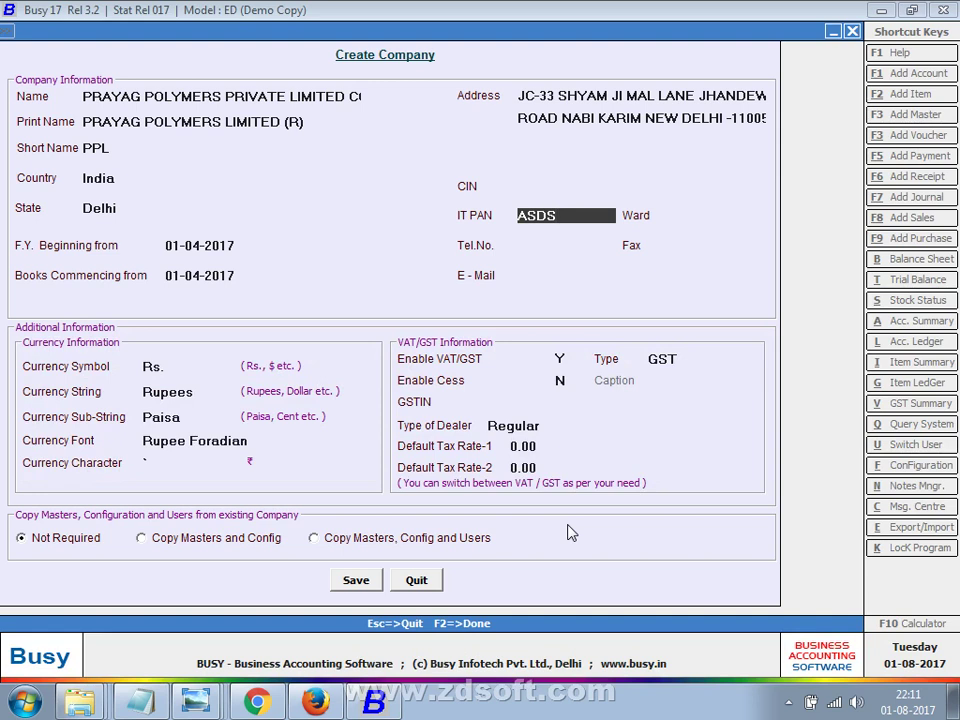
type("P")
left_click(712, 215)
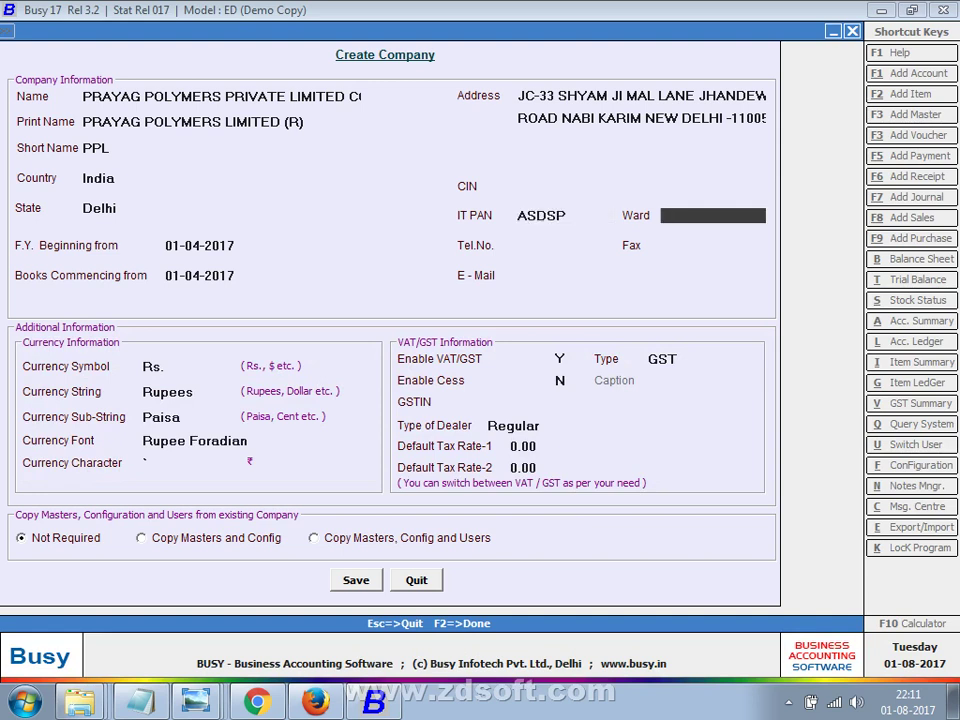
Enter Ward 235, then the company's phone number and fax number.
type("235")
key("Return")
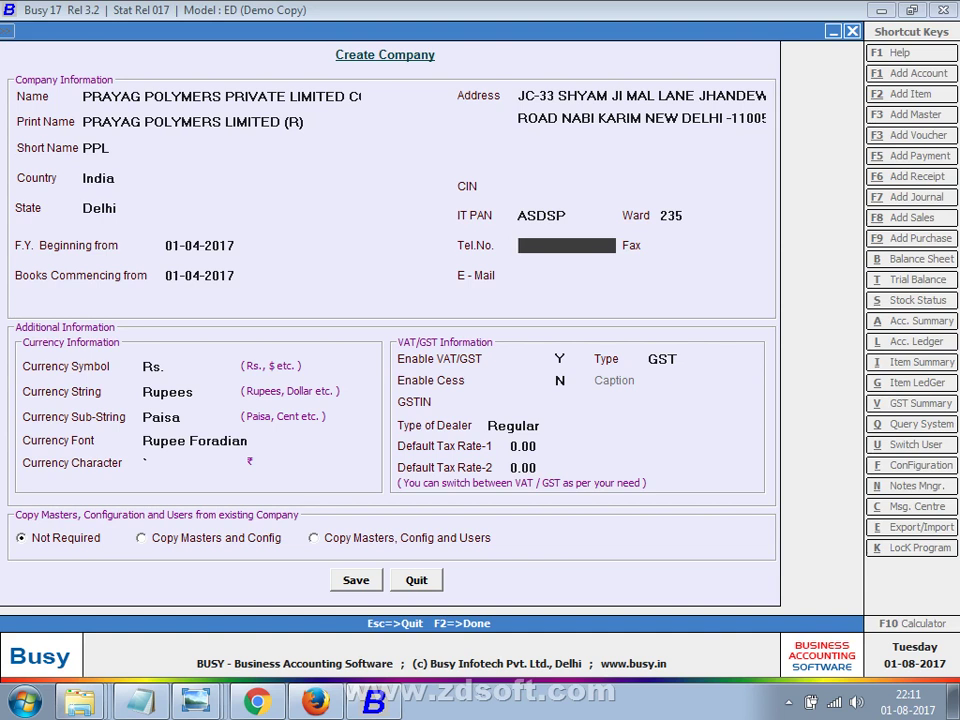
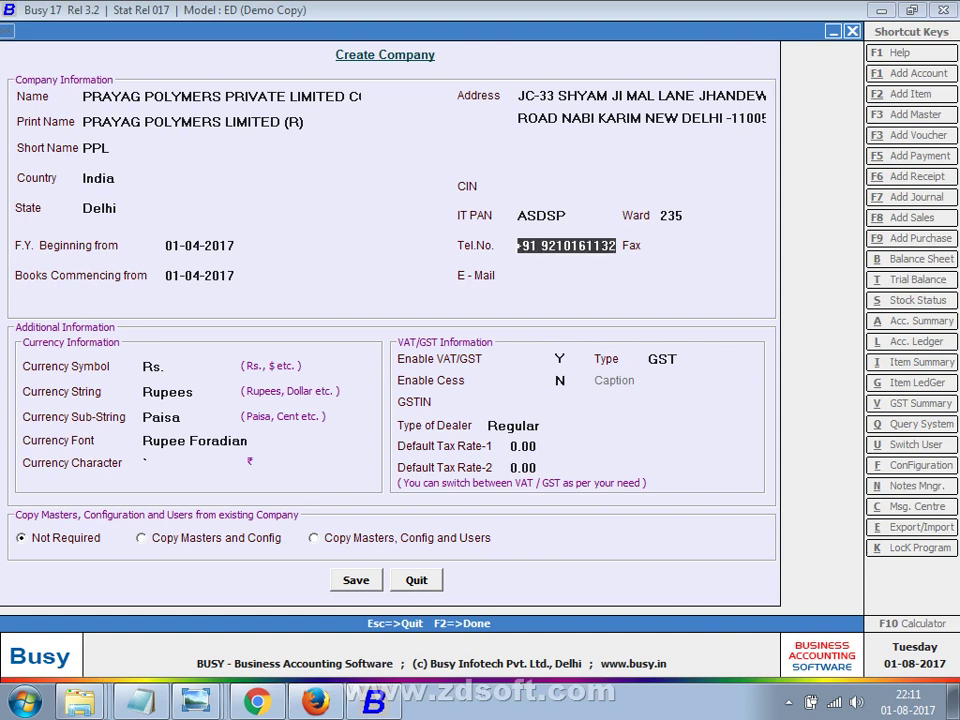
key("Return")
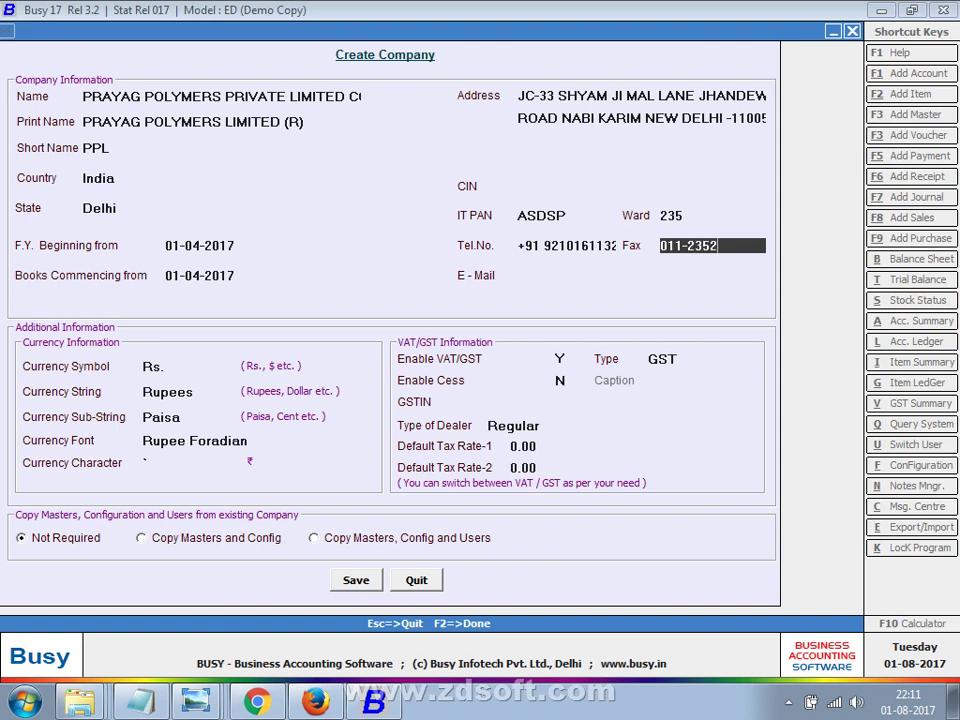
key("Return")
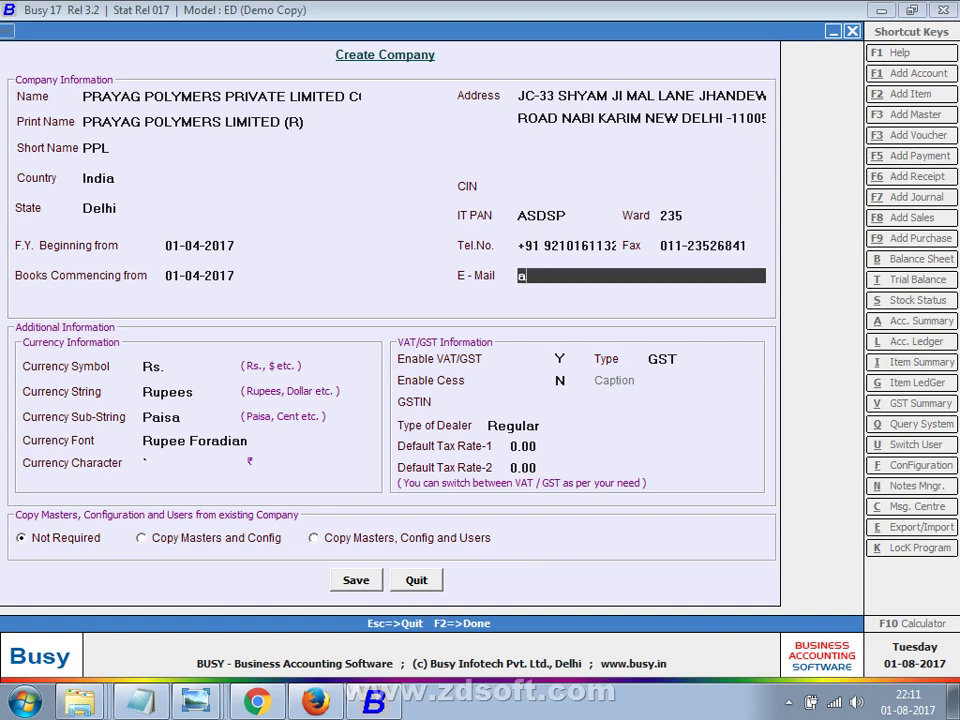
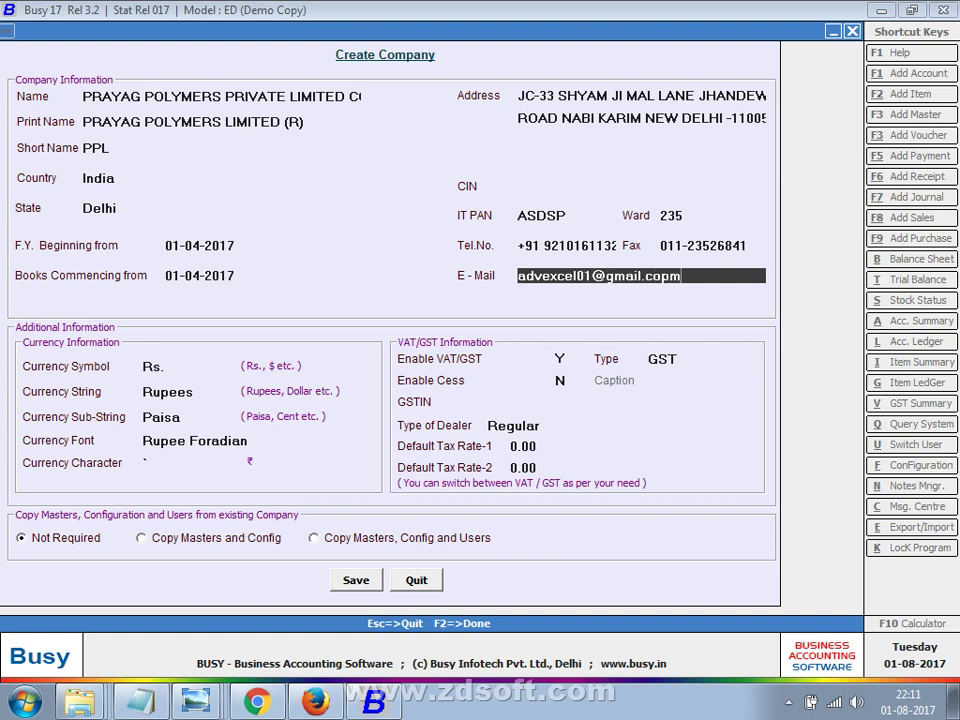
Accept the default currency settings and save the new company.
key("Return")
key("Return")
key("Return")
key("Return")
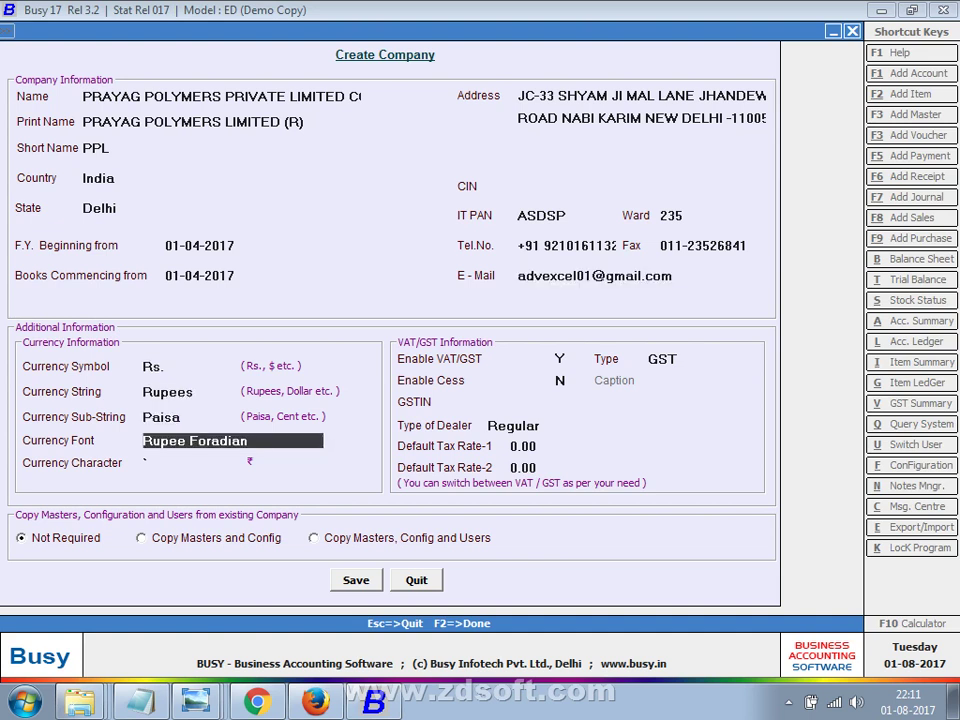
key("Return")
key("n")
key("Return")
key("Return")
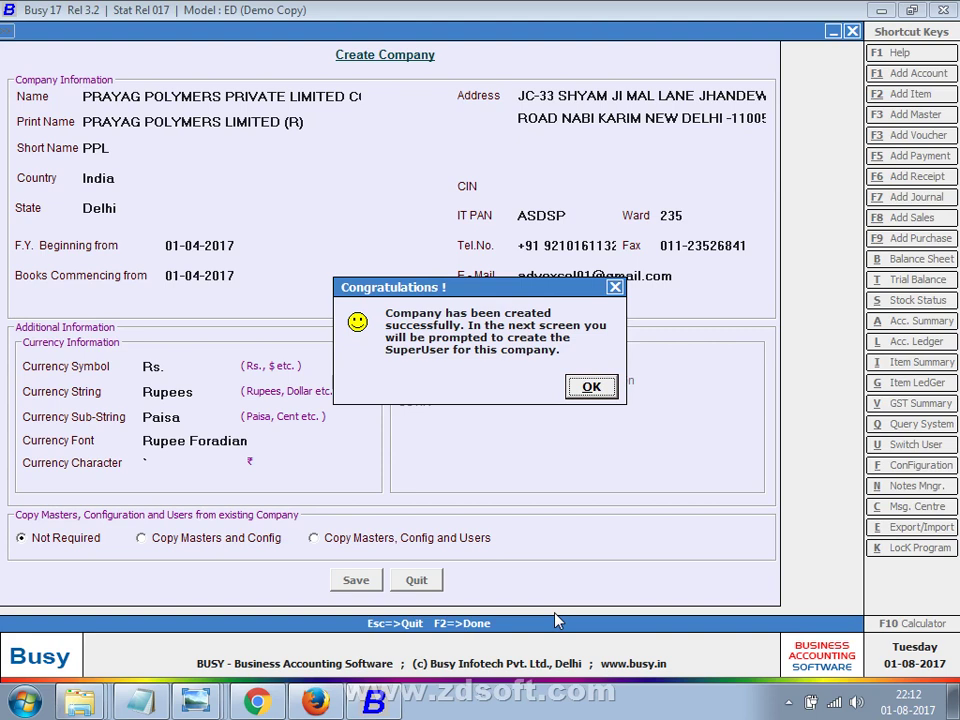
Dismiss the success message and set up superuser P with a password, entered and rechecked.
key("Return")
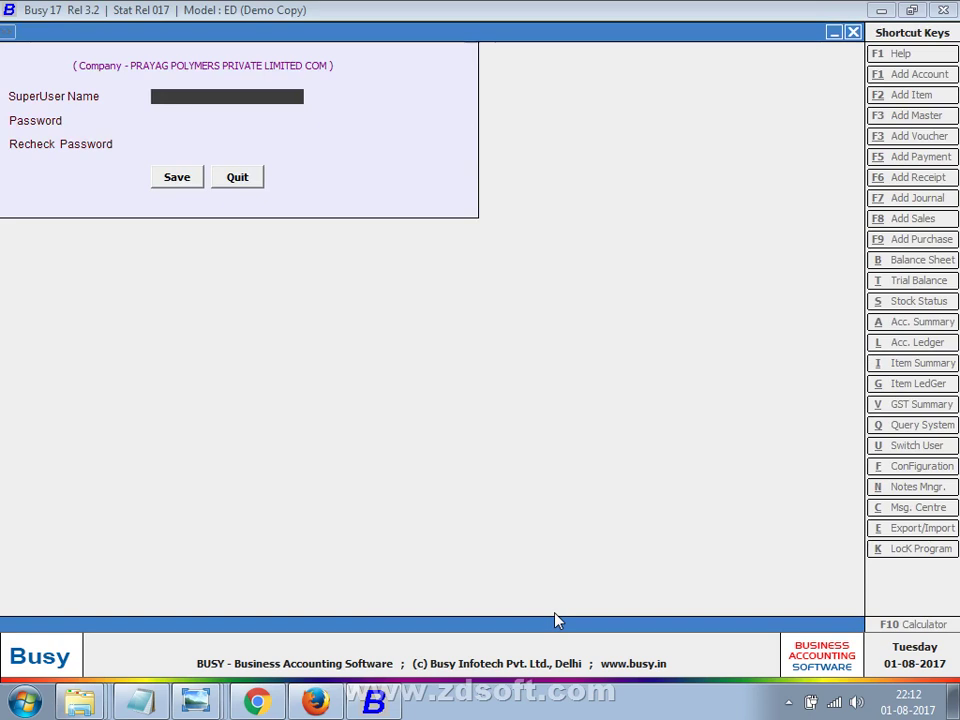
type("P")
key("Return")
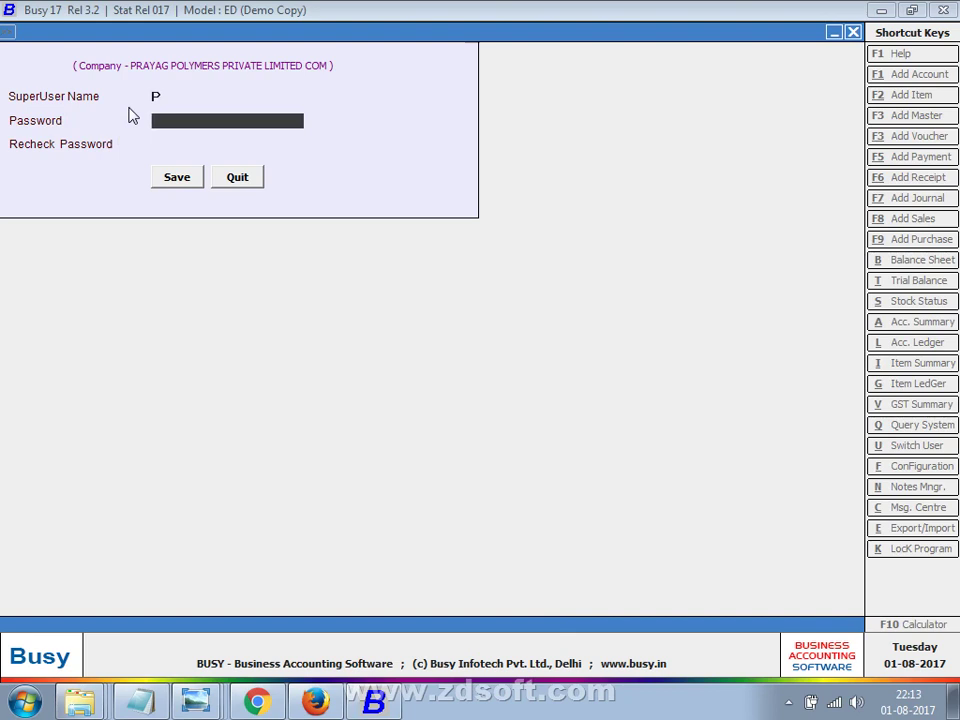
type("p")
key("Return")
type("p")
key("Return")
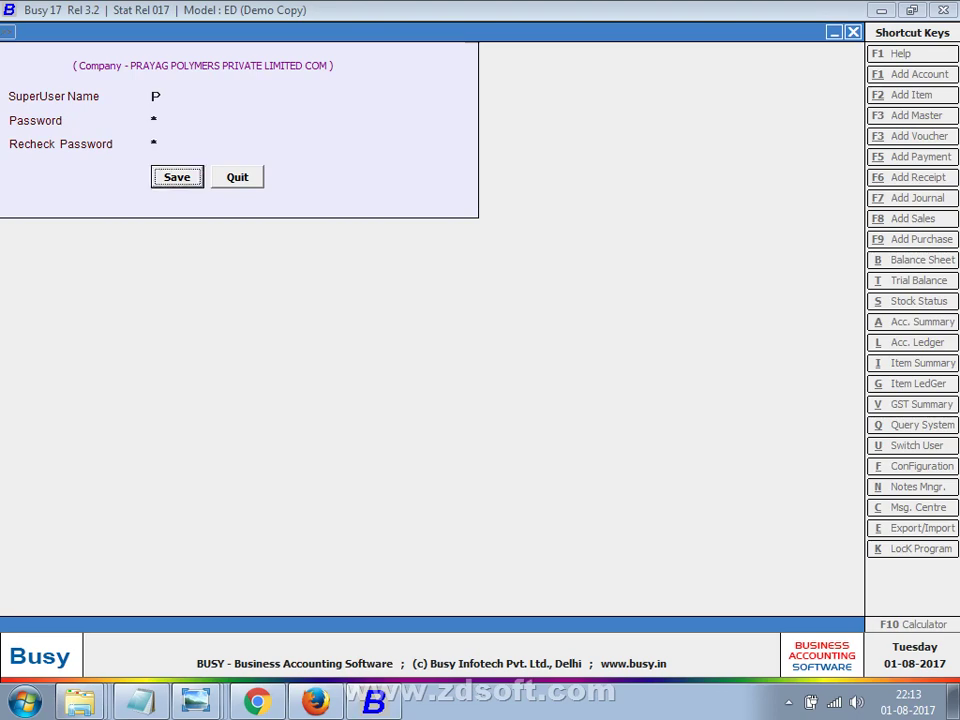
key("Return")
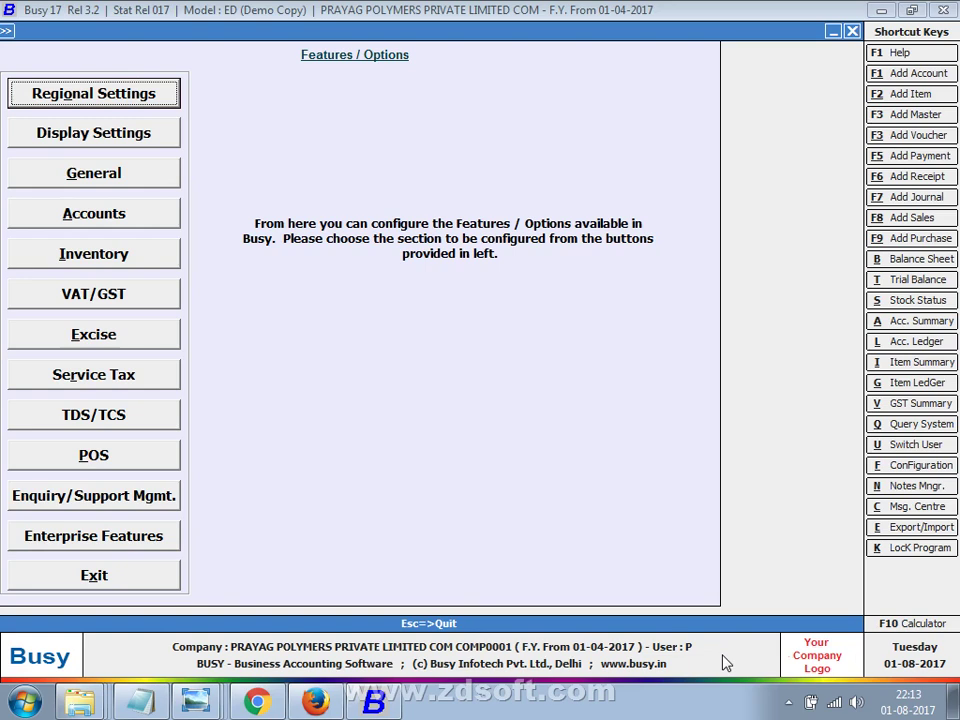
Leave Features / Options and confirm closing the PRAYAG POLYMERS company.
key("Escape")
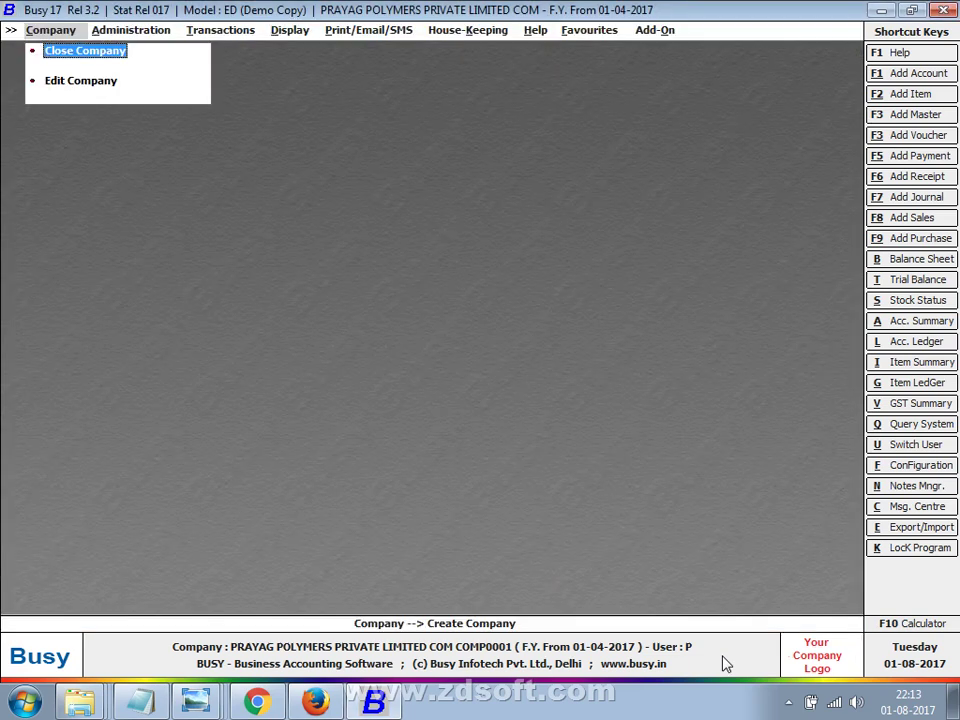
key("Right")
key("Right")
key("Right")
key("Right")
key("Right")
key("Right")
key("Right")
key("Right")
key("Right")
key("Right")
key("Right")
key("Right")
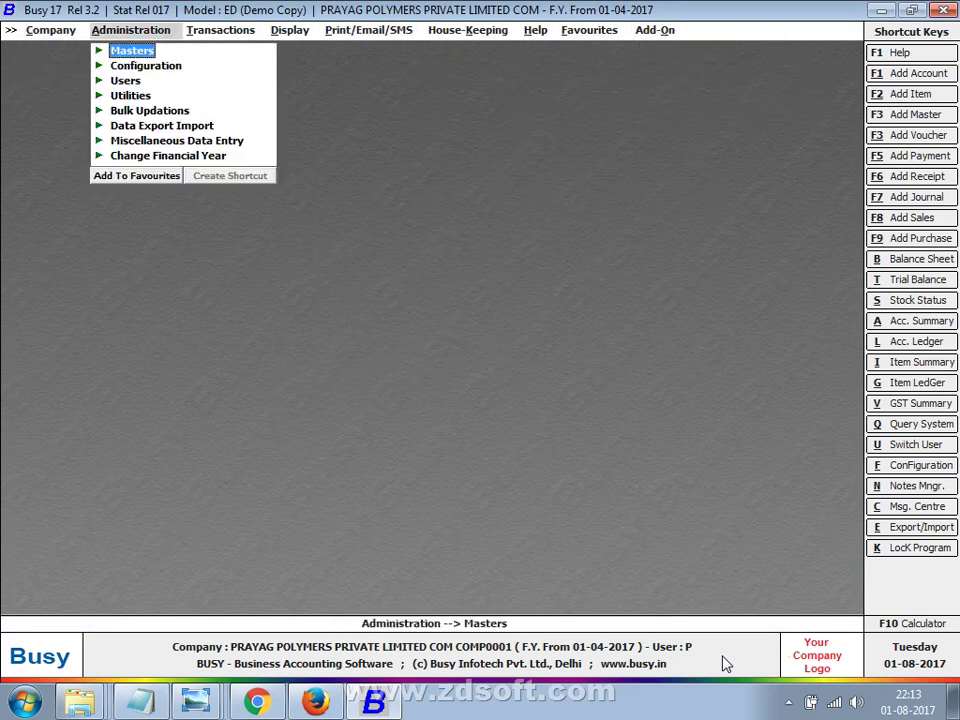
key("Escape")
key("Escape")
key("Left")
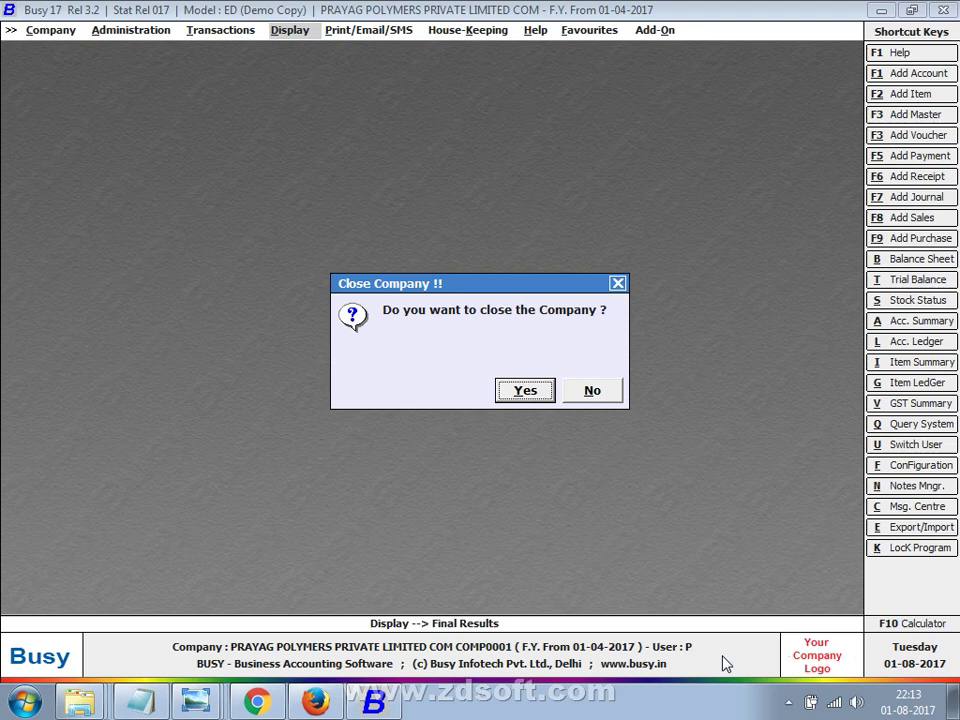
key("Return")
key("Return")
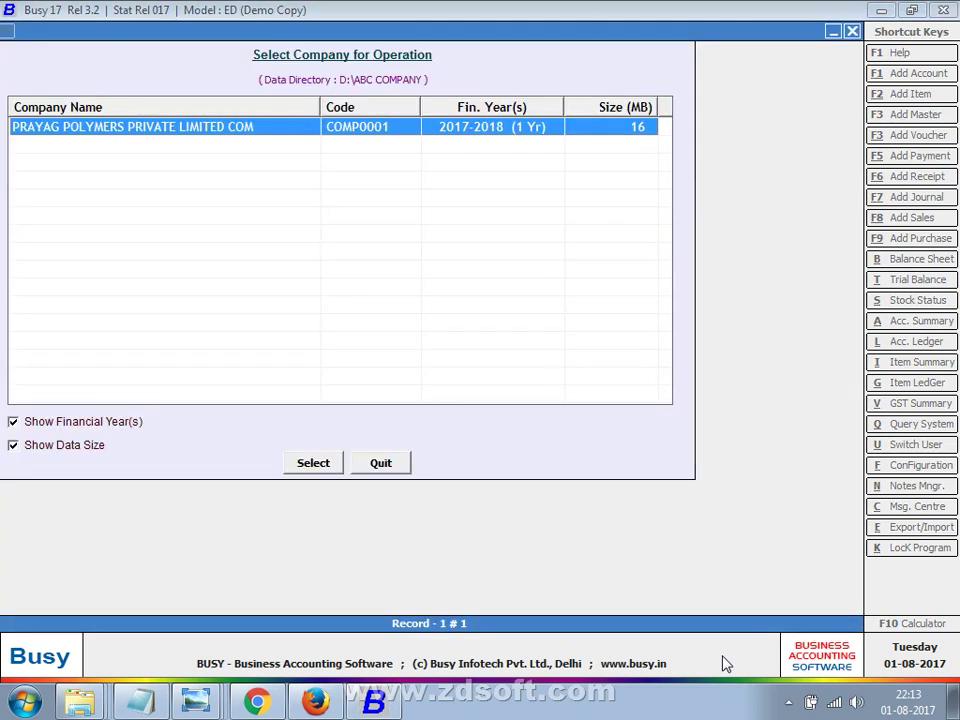
key("Escape")
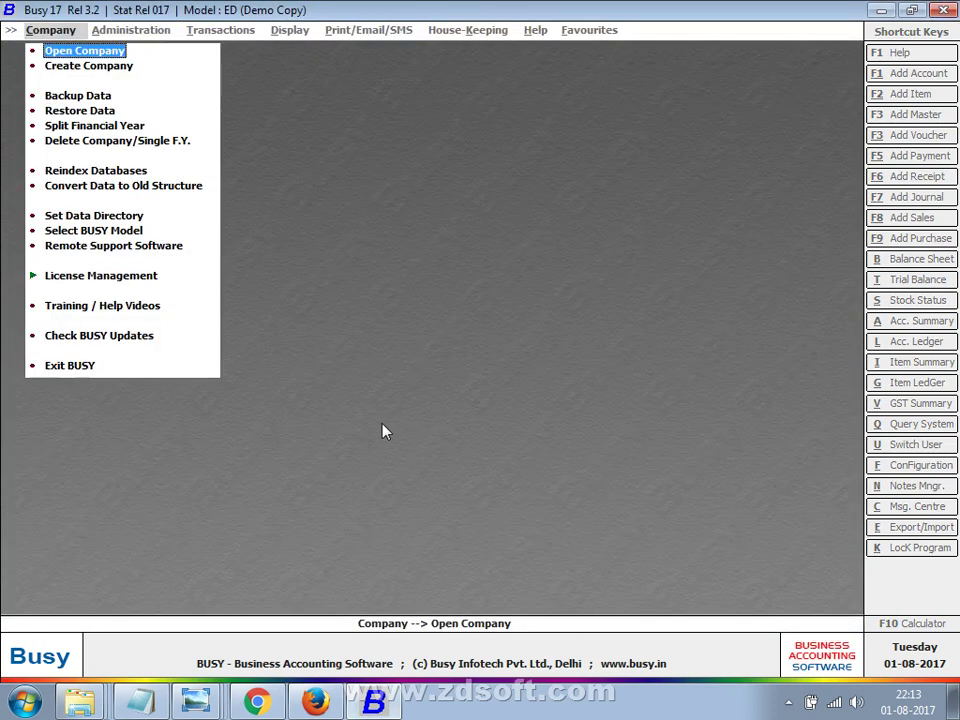
Set the data directory to D:\MG and confirm no company is found there.
left_click(133, 217)
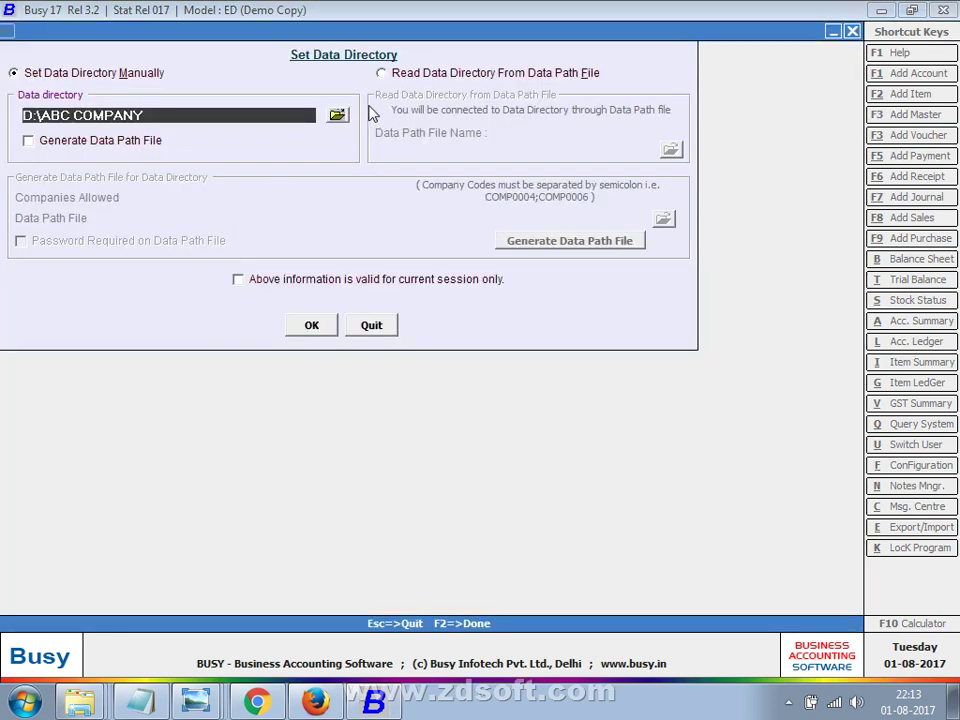
left_click(336, 115)
double_click(396, 362)
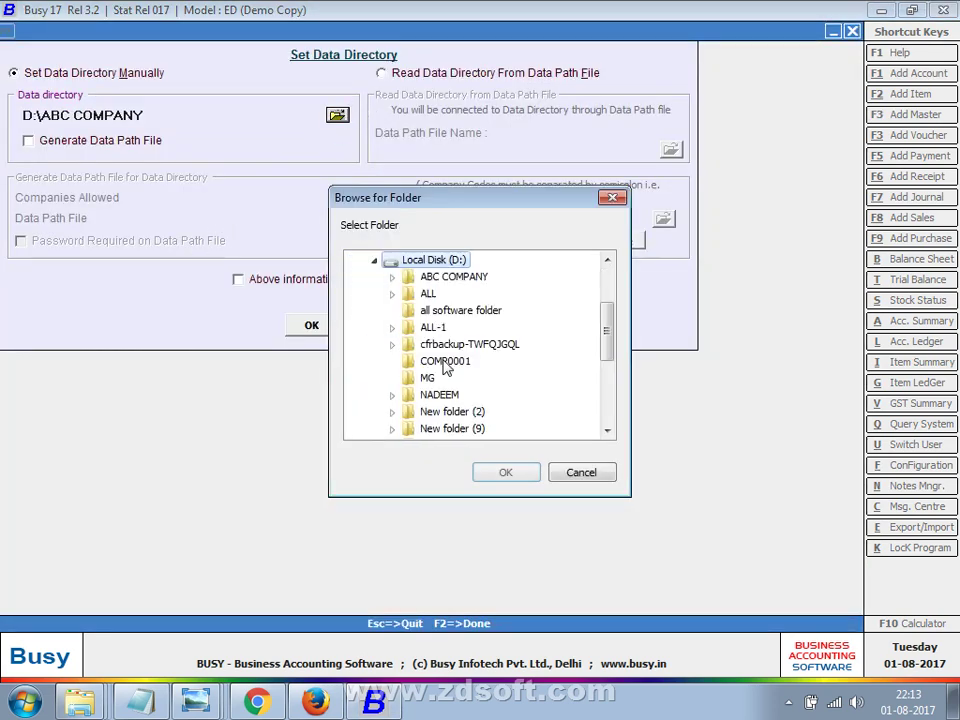
left_click(425, 377)
left_click(497, 476)
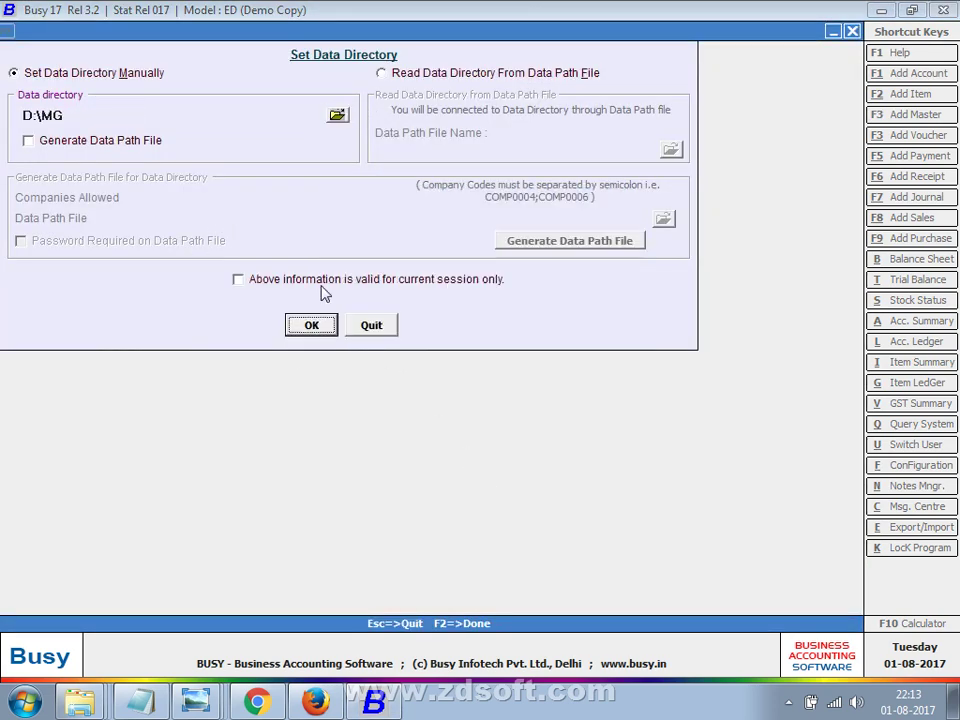
left_click(303, 330)
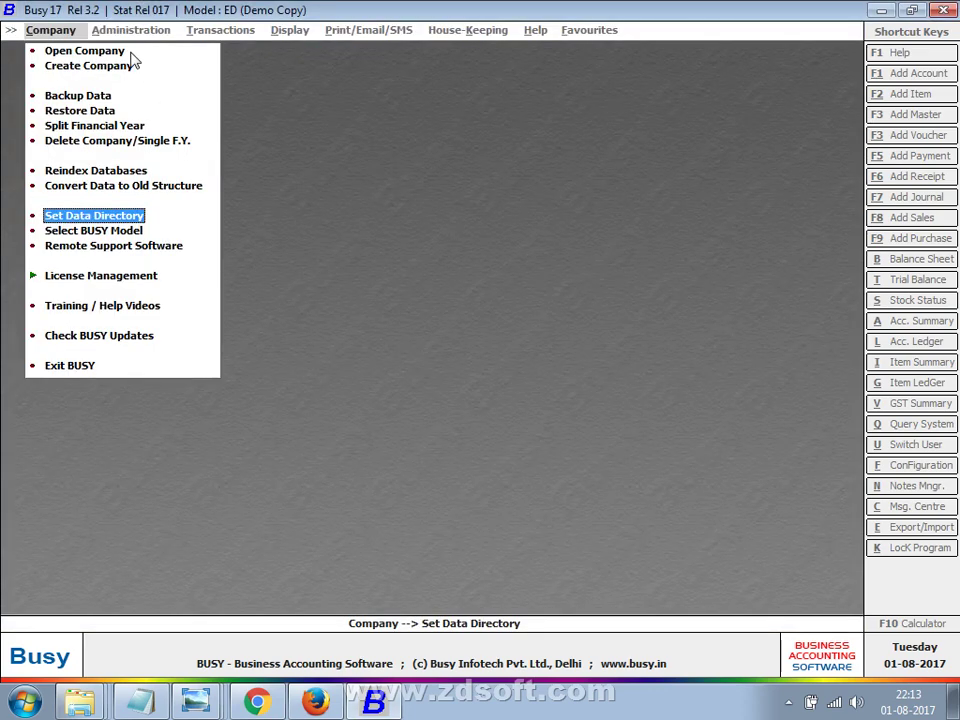
left_click(115, 52)
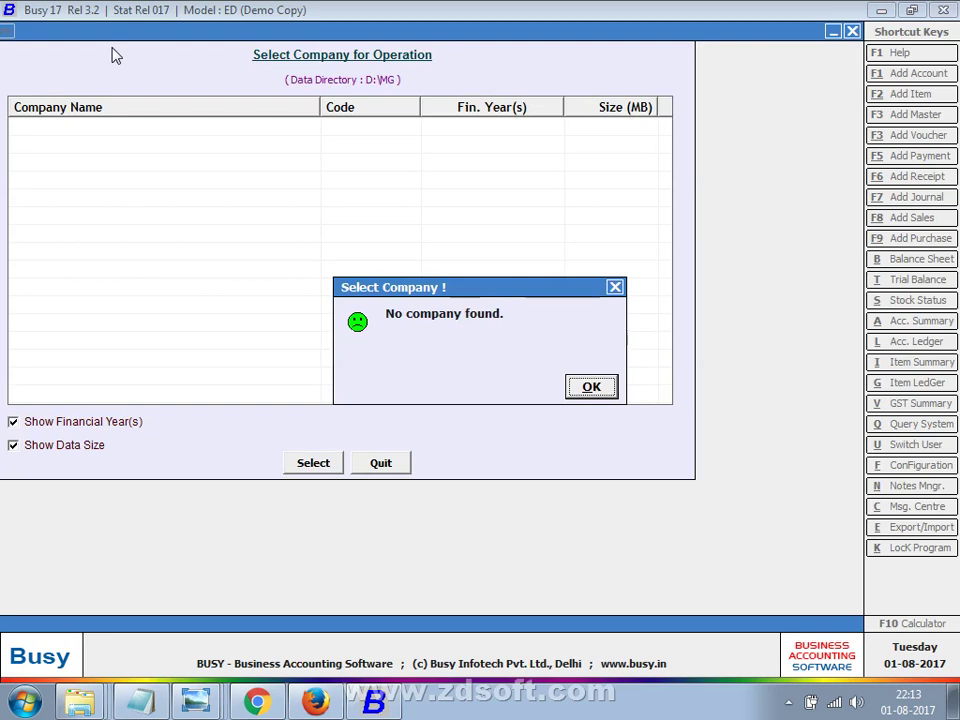
key("Return")
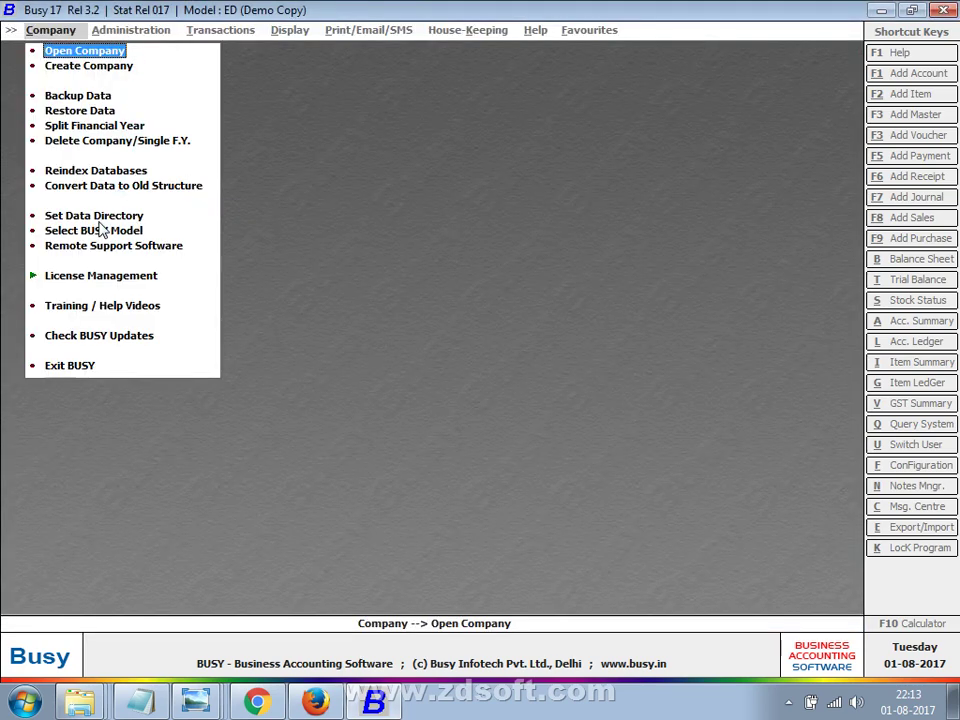
Restore the data directory to D:\ABC COMPANY and list the companies stored there.
left_click(100, 215)
left_click(311, 414)
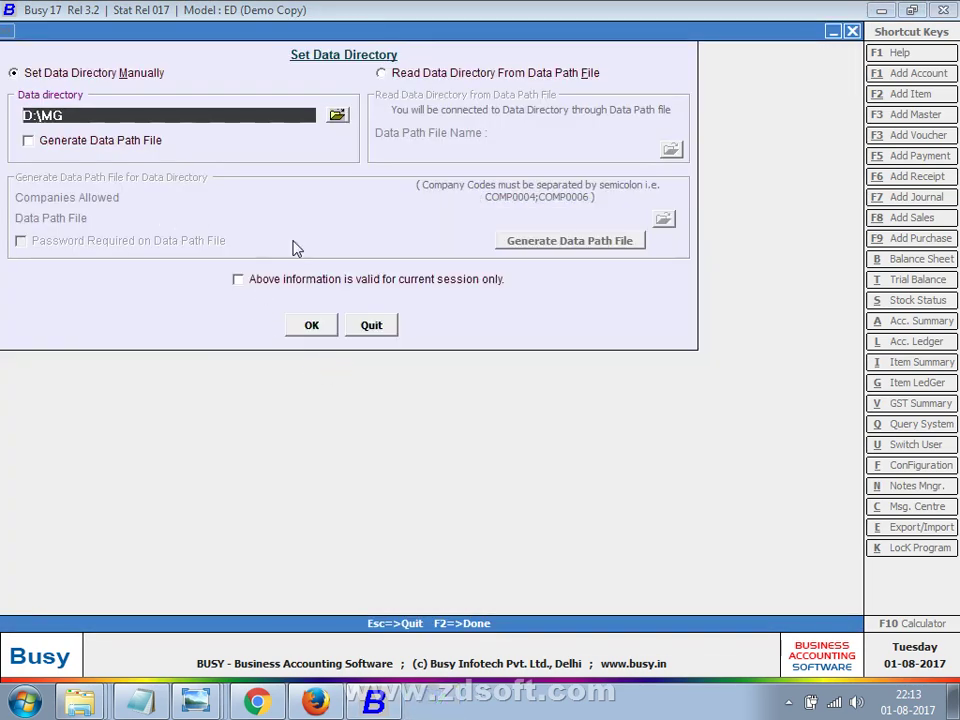
left_click(338, 116)
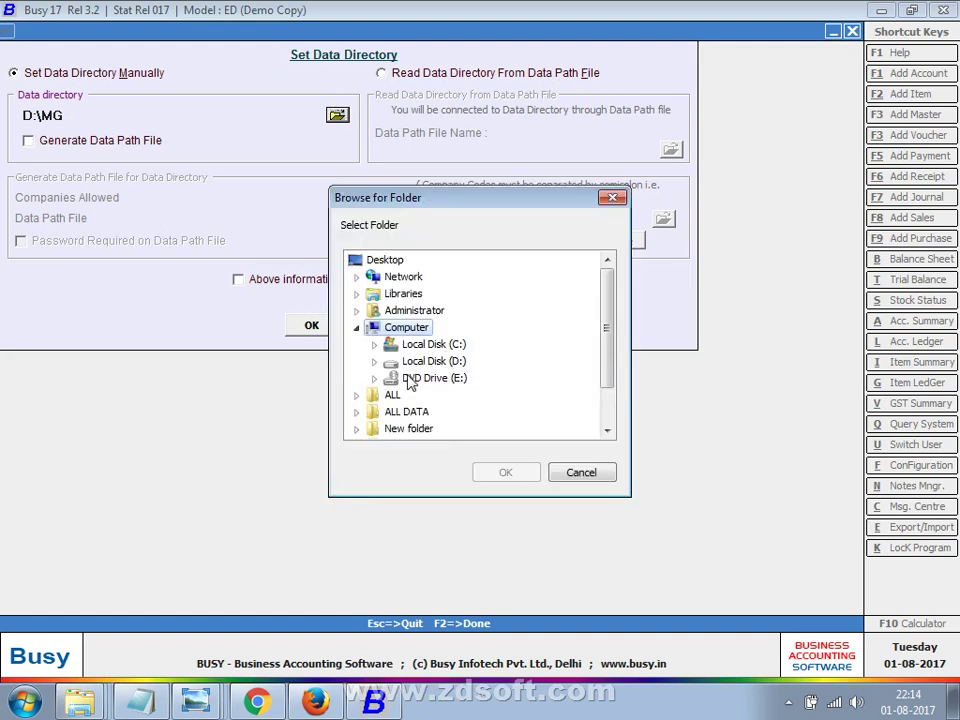
double_click(410, 368)
left_click(427, 379)
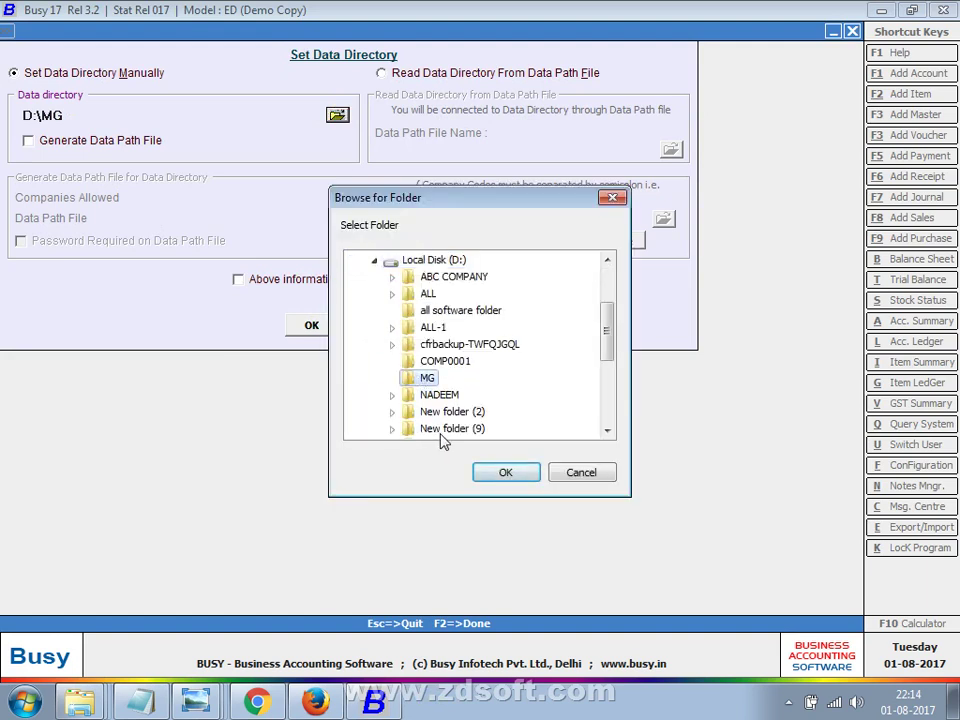
left_click(455, 276)
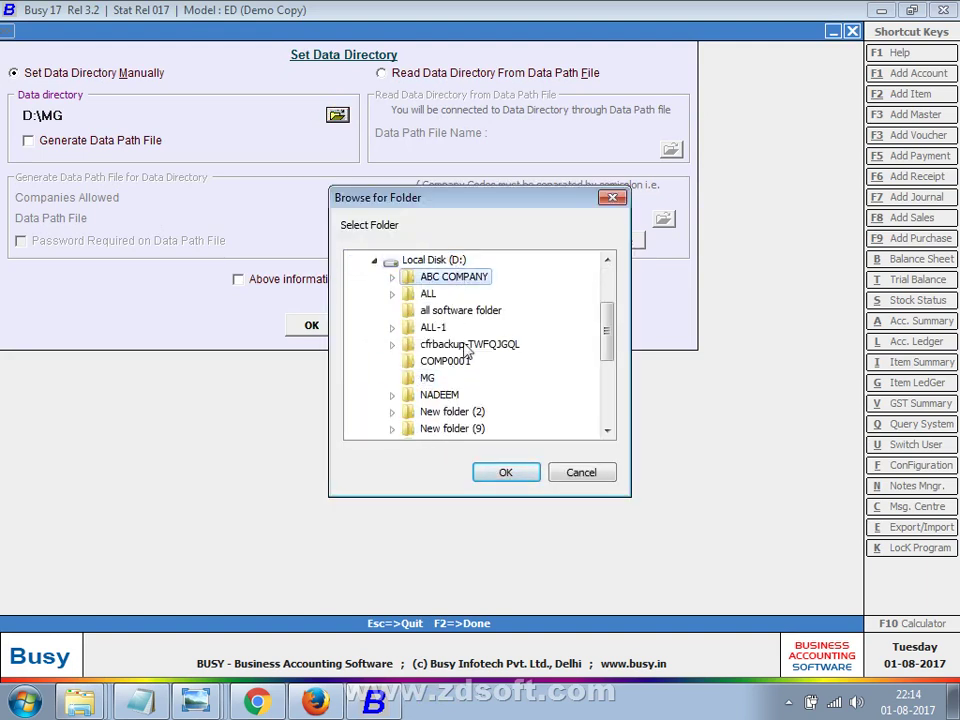
left_click(490, 473)
left_click(318, 328)
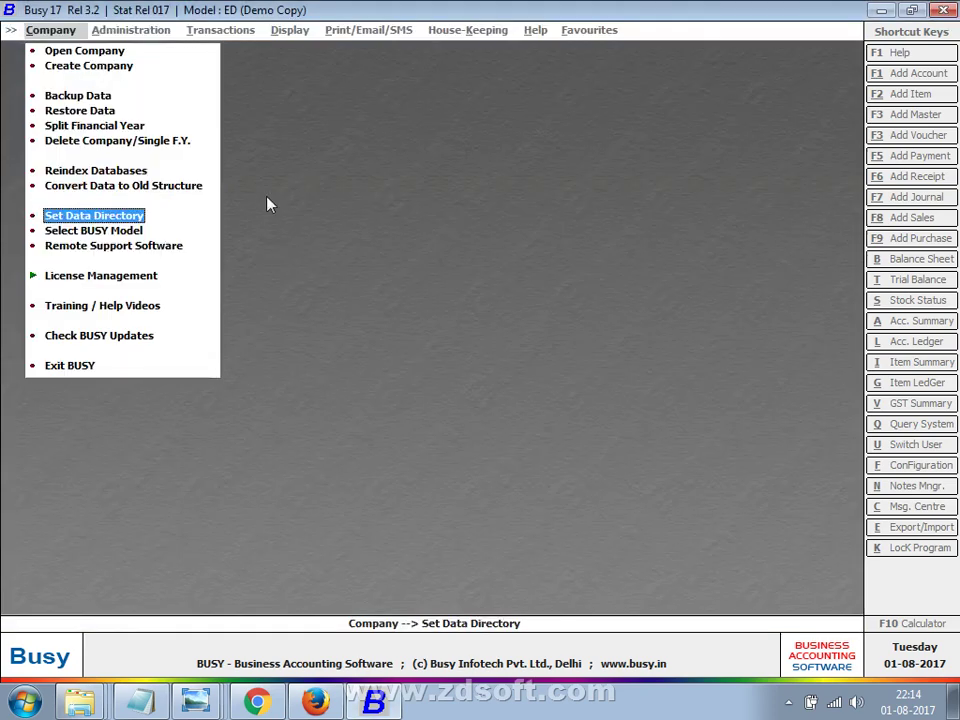
left_click(100, 54)
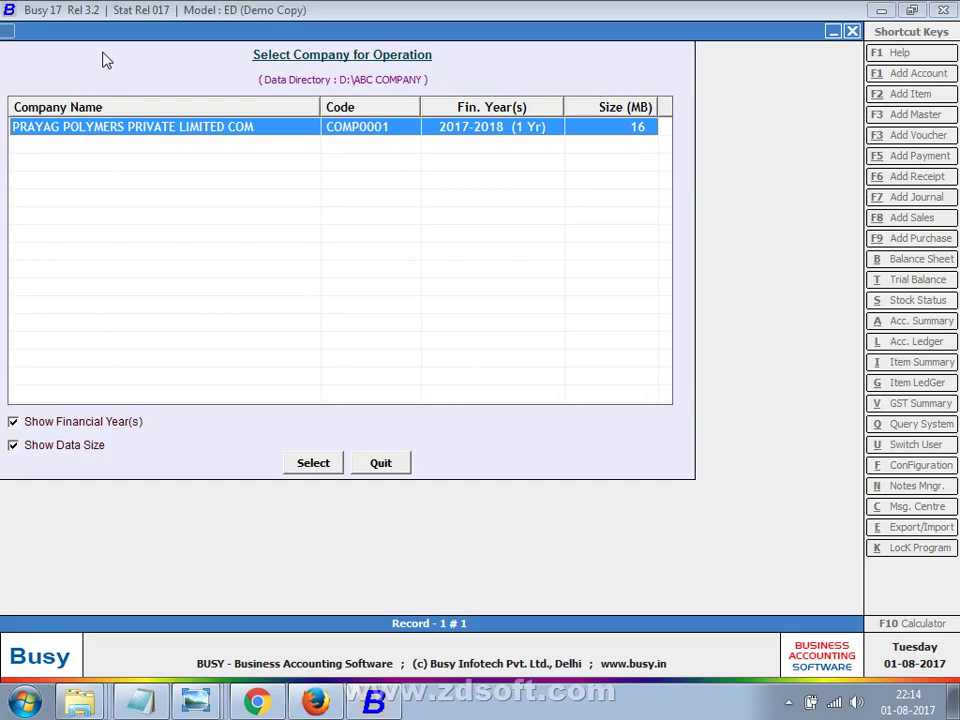
Minimise Busy to the Windows desktop and bring up the screen recorder's controls.
key("super+d")
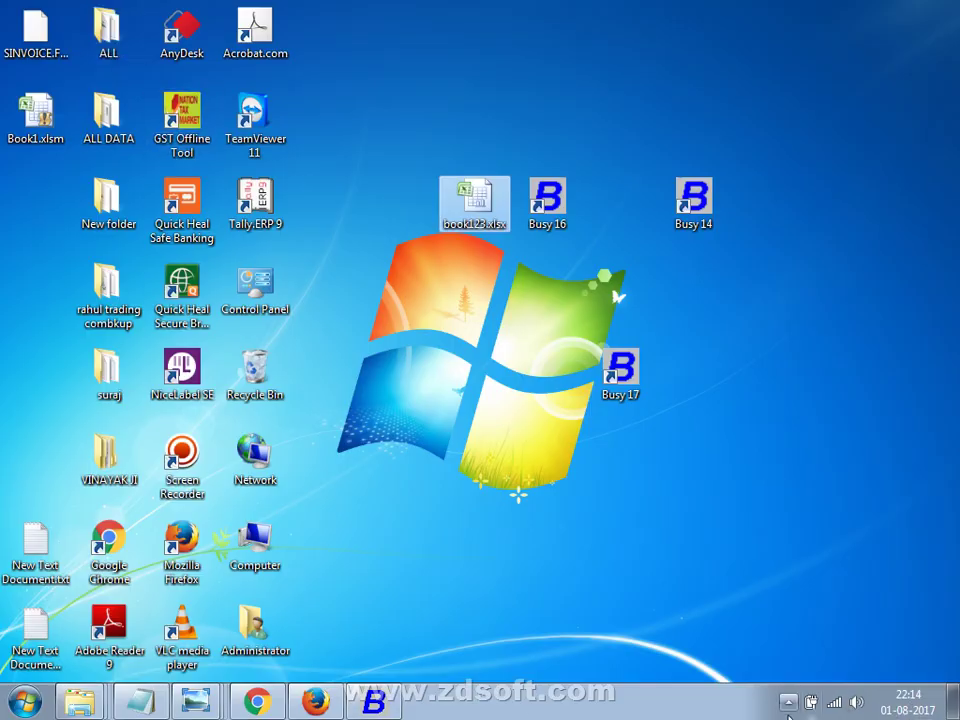
left_click(785, 705)
left_click(787, 619)
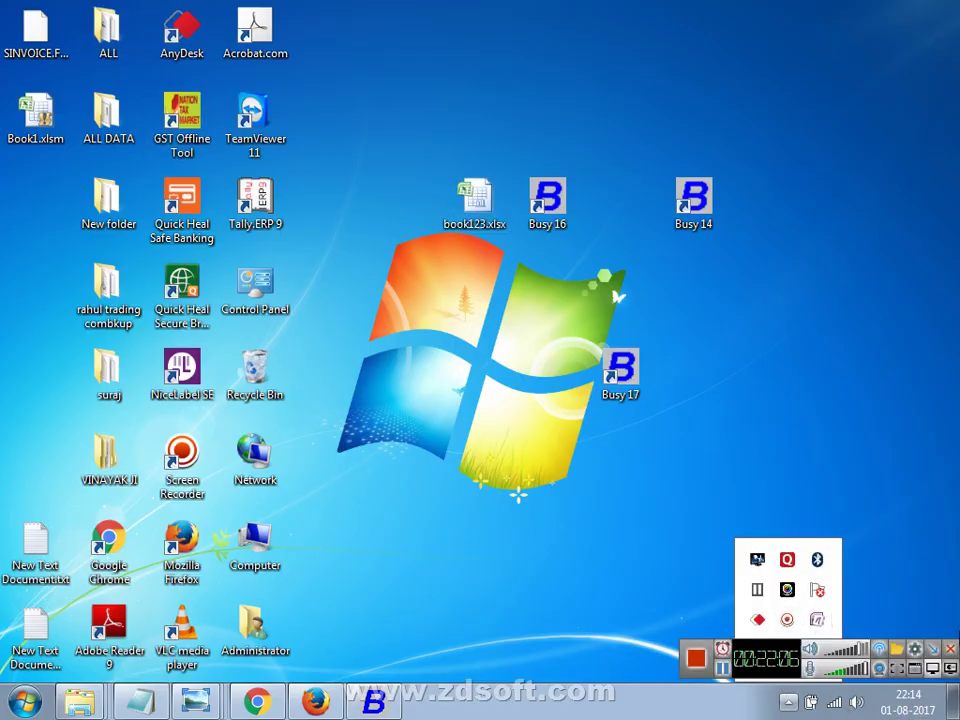